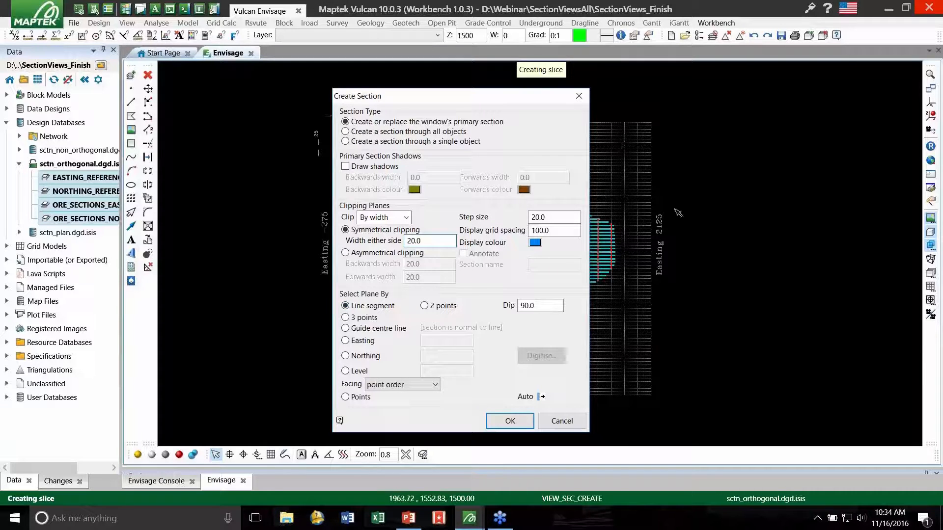
# - View a primary section with 20.0 width either side along the Easting 425 grid line, and return to the plan view
pyautogui.click(519, 421)
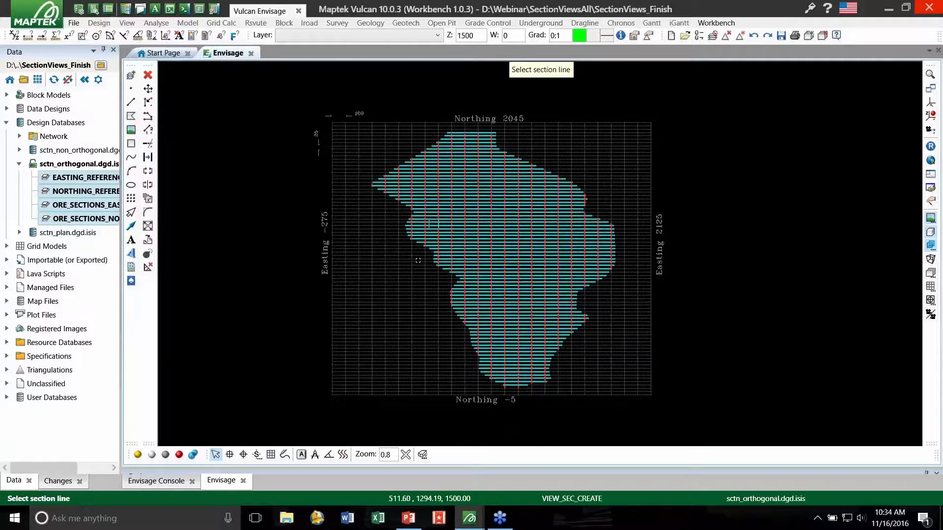
pyautogui.scroll(3, 418, 260)
pyautogui.scroll(2, 438, 273)
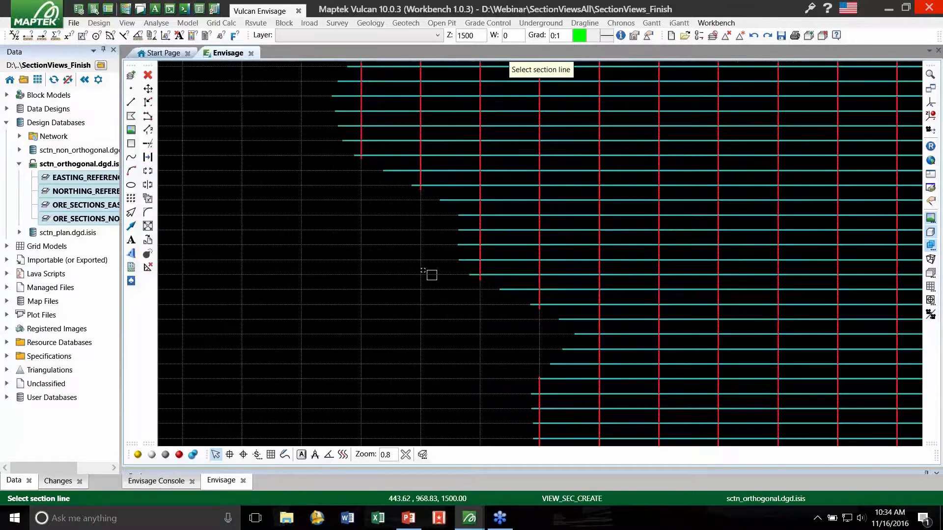
pyautogui.click(423, 269)
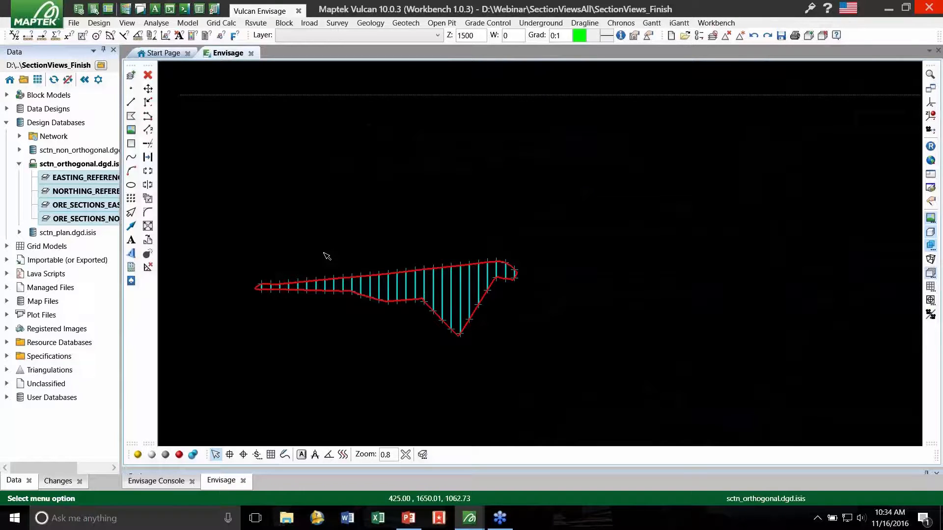
pyautogui.press('p')
pyautogui.press('r')
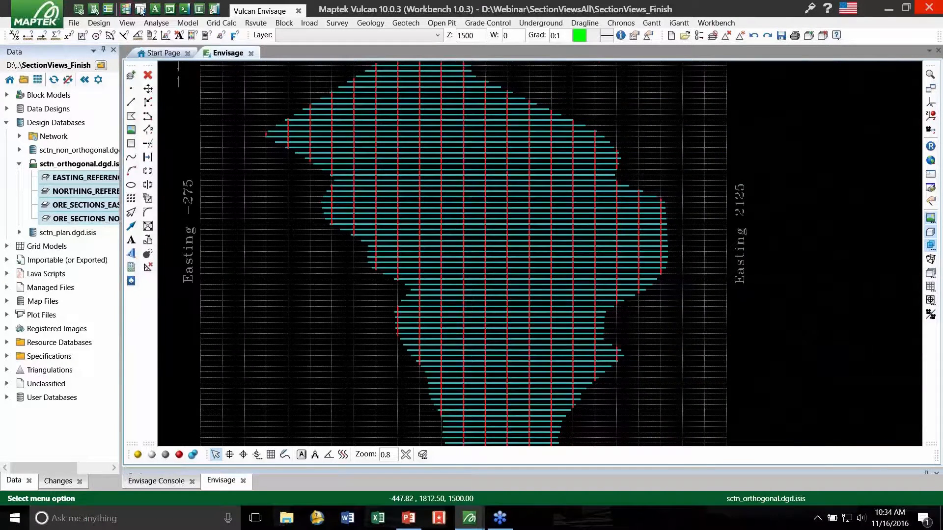
# - View a primary section with 20.0 width either side along the Northing 1145 grid line, and return to the plan view
pyautogui.click(806, 37)
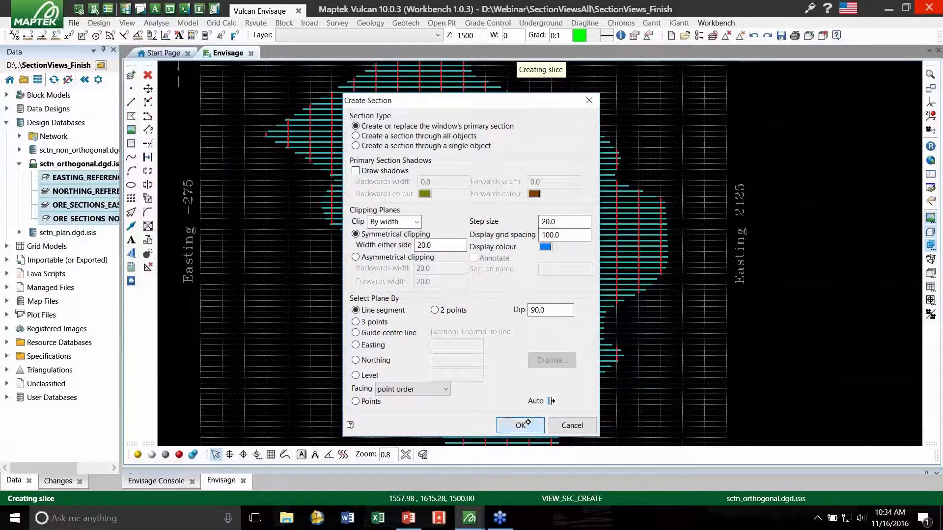
pyautogui.click(528, 422)
pyautogui.scroll(8, 487, 241)
pyautogui.click(487, 241)
pyautogui.scroll(-7, 450, 178)
pyautogui.scroll(-3, 417, 160)
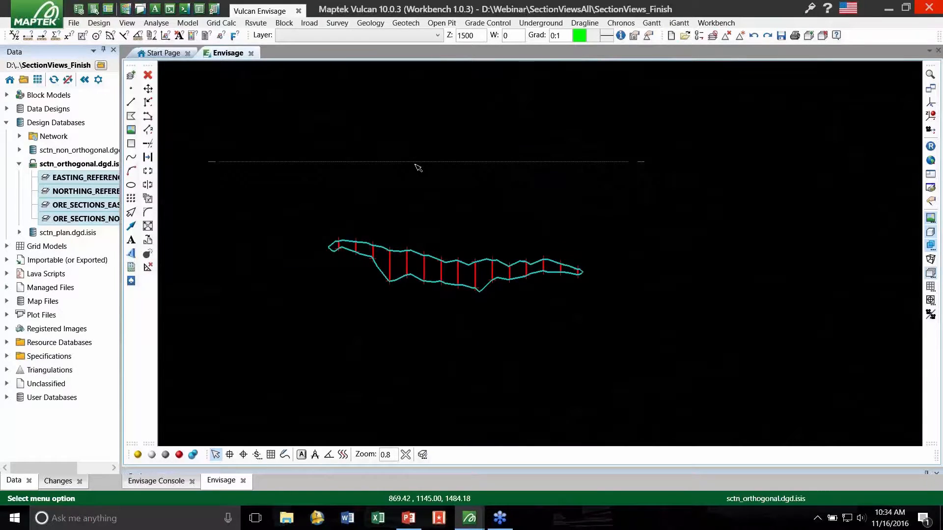
pyautogui.press('Escape')
pyautogui.scroll(-5, 436, 187)
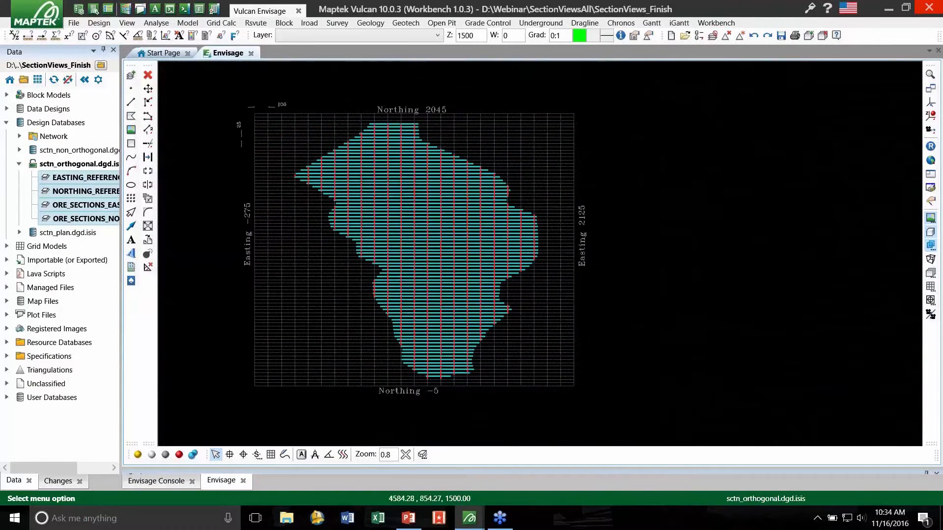
# - Show the Sections window and load the section file Orthogonal.sdf.spec
pyautogui.rightClick(938, 340)
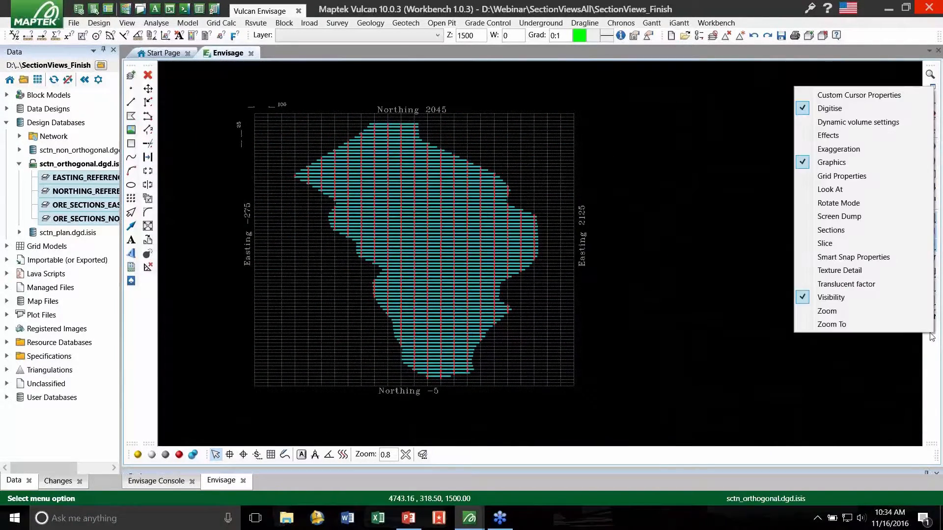
pyautogui.click(854, 232)
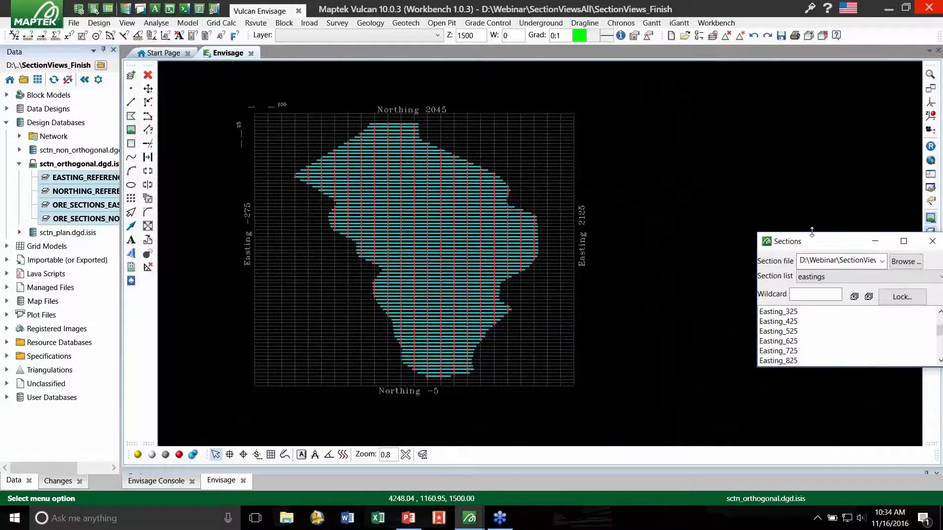
pyautogui.click(833, 234)
pyautogui.doubleClick(642, 285)
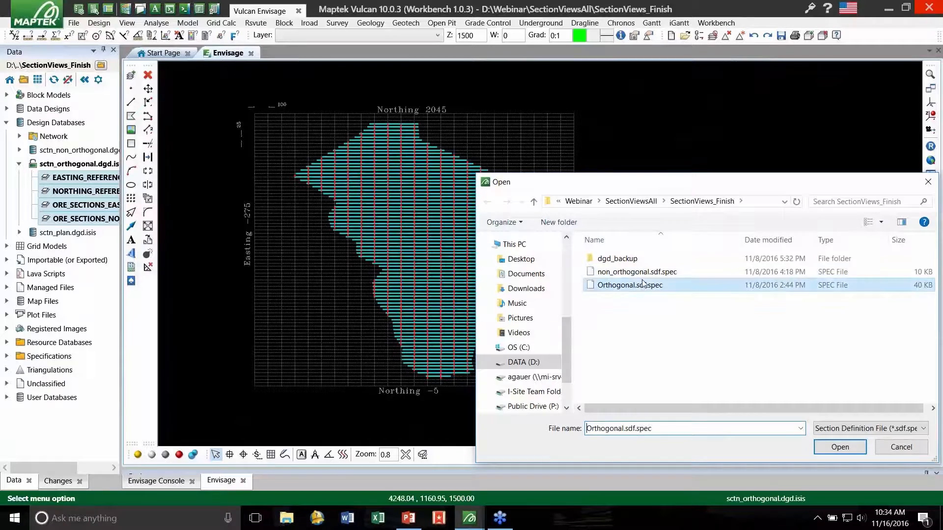
# - Display the Northing_70 section from the northings section list
pyautogui.click(751, 253)
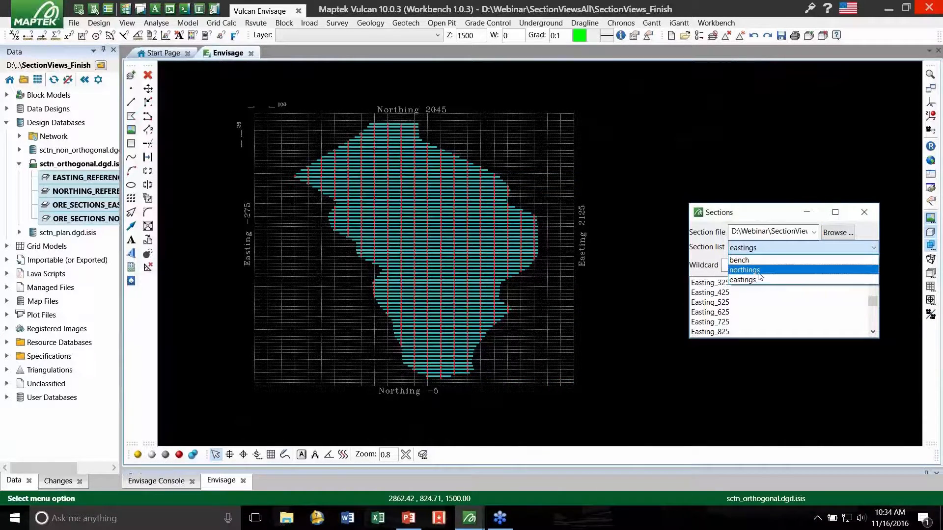
pyautogui.click(760, 270)
pyautogui.click(759, 314)
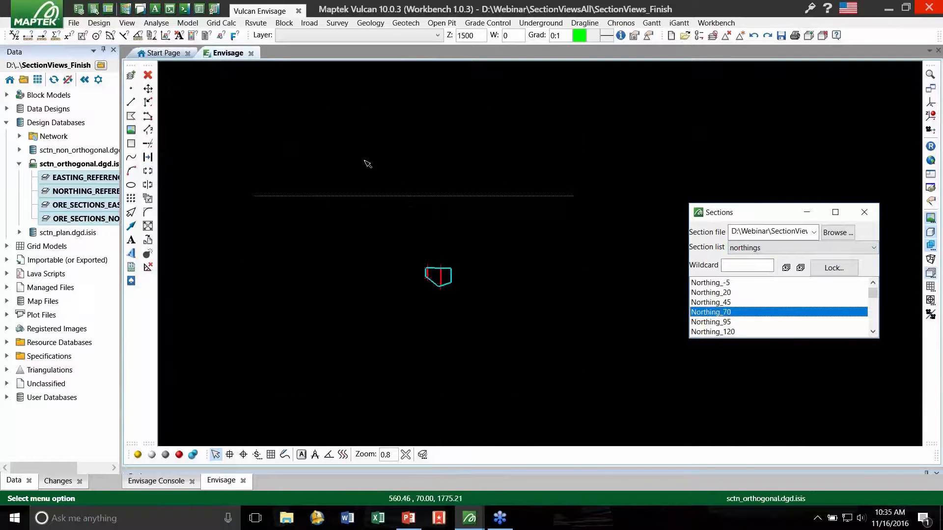
pyautogui.scroll(-2, 370, 162)
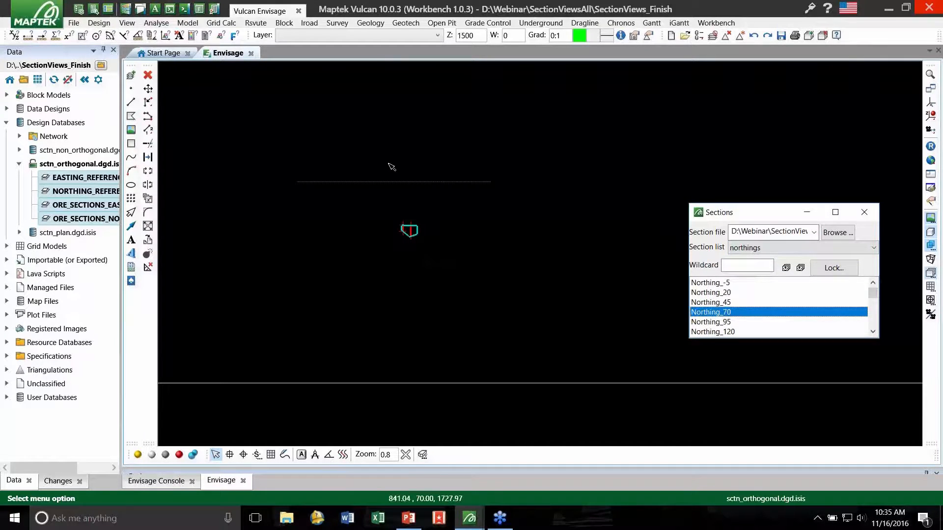
pyautogui.click(332, 128)
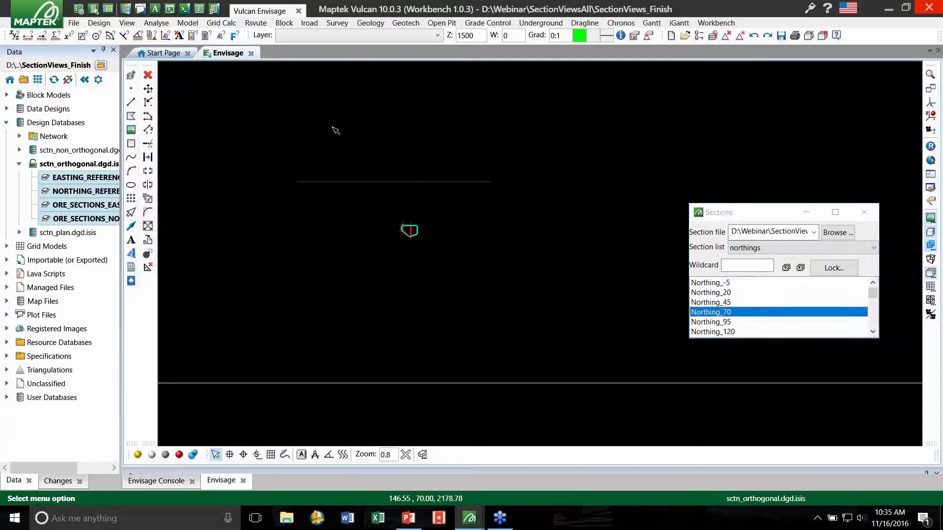
# - Switch to the SectionViews_Start session and specify webinar_orthogonal as a new section definition file
pyautogui.click(889, 7)
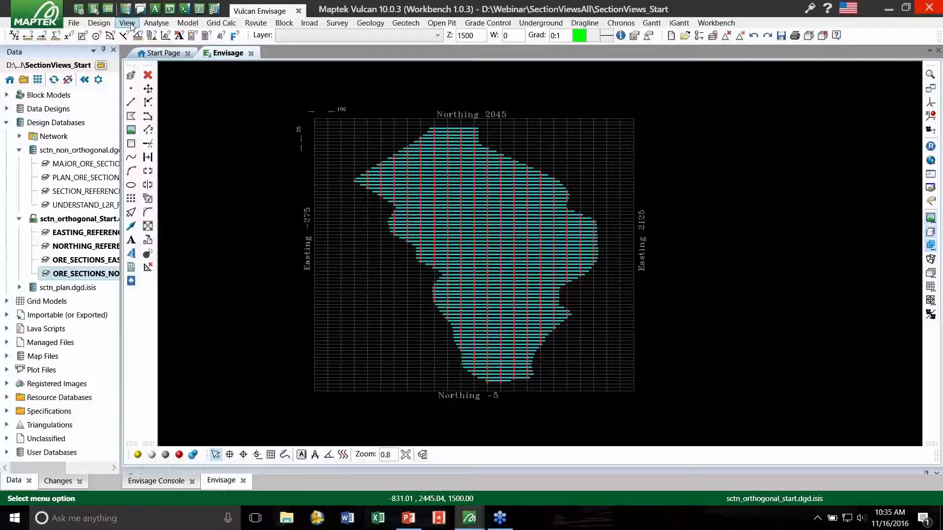
pyautogui.click(127, 23)
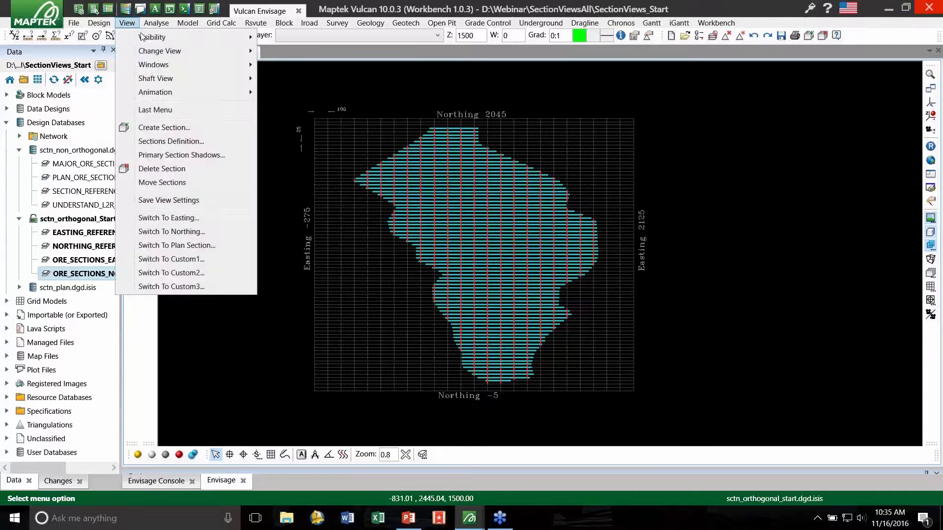
pyautogui.click(195, 141)
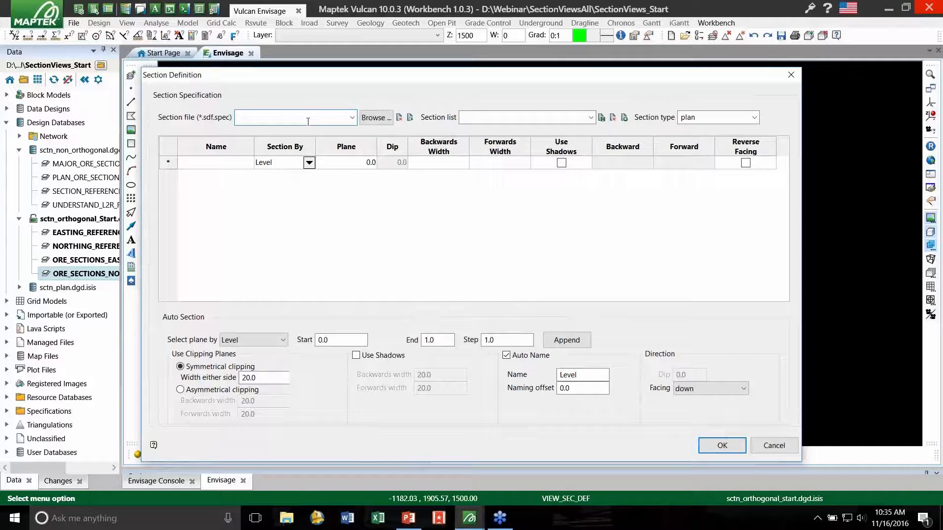
pyautogui.write('webinar_orthogonal')
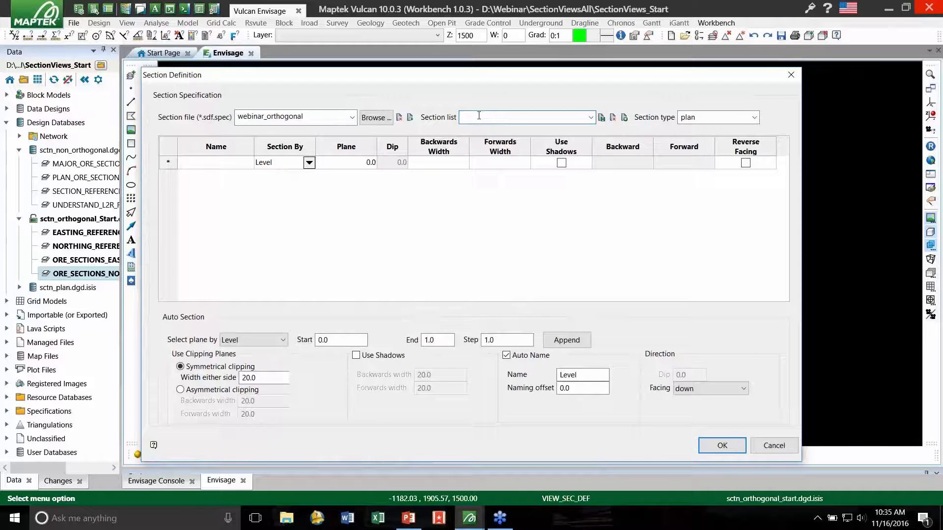
# - Name the section list eastings and set its section type to easting
pyautogui.write('eastings')
pyautogui.click(754, 118)
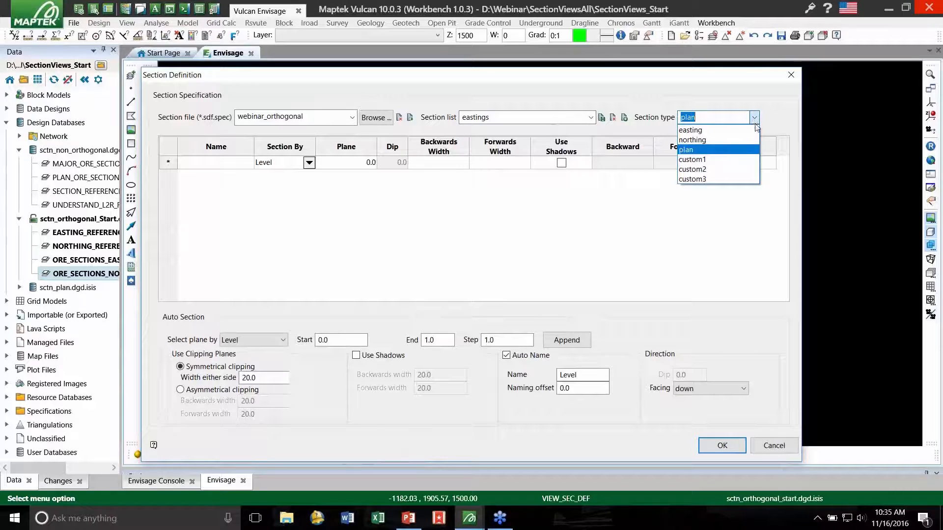
pyautogui.click(722, 130)
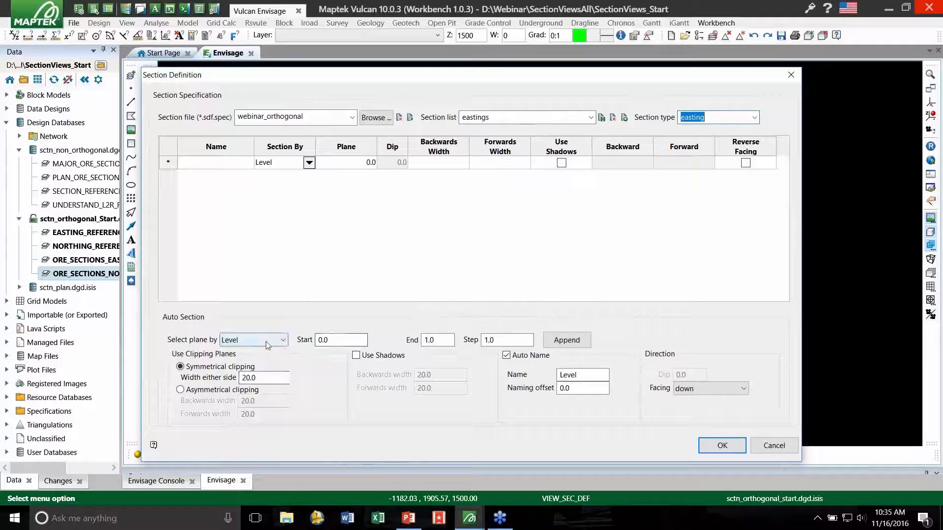
# - Set the auto section planes to Easting, starting at -275, ending at 2125, with a step of 100
pyautogui.click(283, 340)
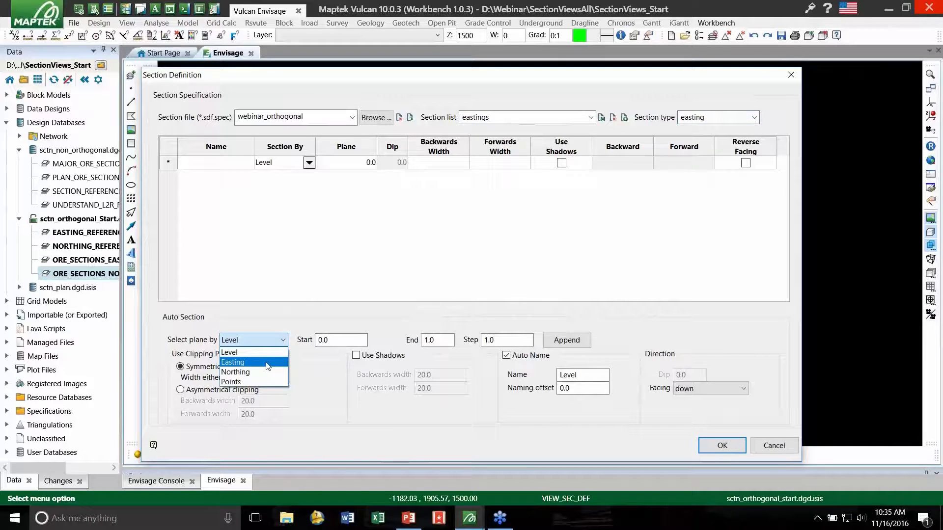
pyautogui.click(267, 362)
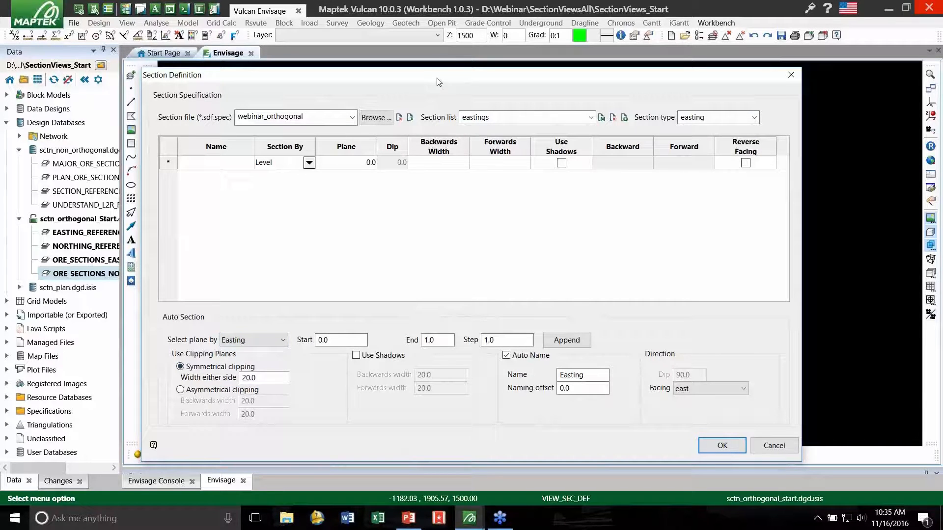
pyautogui.moveTo(442, 84); pyautogui.dragTo(465, 294)
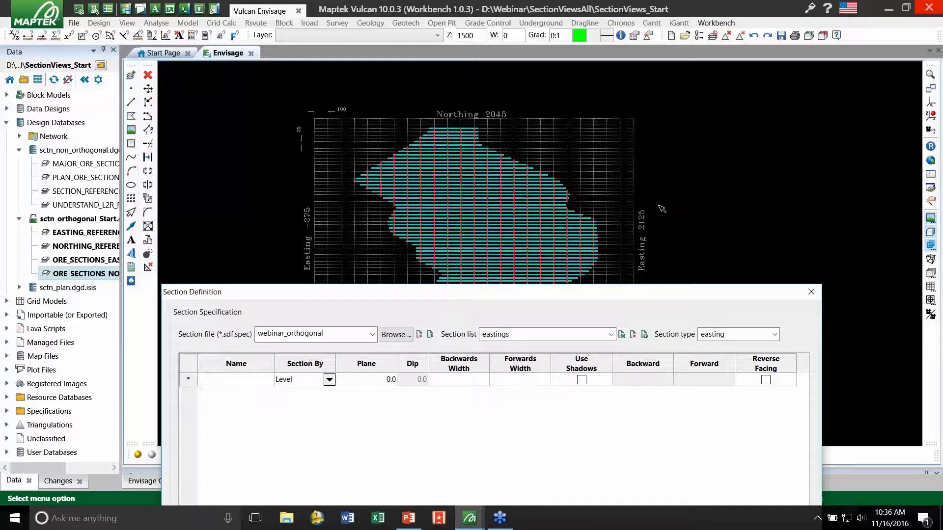
pyautogui.moveTo(472, 147); pyautogui.dragTo(480, 80)
pyautogui.moveTo(368, 345); pyautogui.dragTo(328, 345)
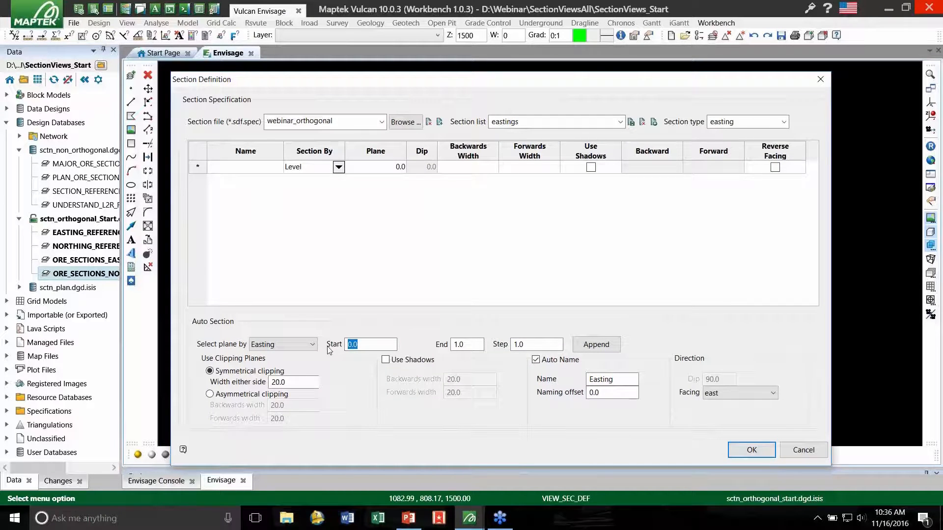
pyautogui.write('-275')
pyautogui.press('Tab')
pyautogui.write('2')
pyautogui.moveTo(440, 80)
pyautogui.mouseDown()
pyautogui.moveTo(450, 194)
pyautogui.moveTo(437, 195)
pyautogui.moveTo(437, 113)
pyautogui.moveTo(450, 78)
pyautogui.mouseUp()
pyautogui.press('Tab')
pyautogui.write('10')
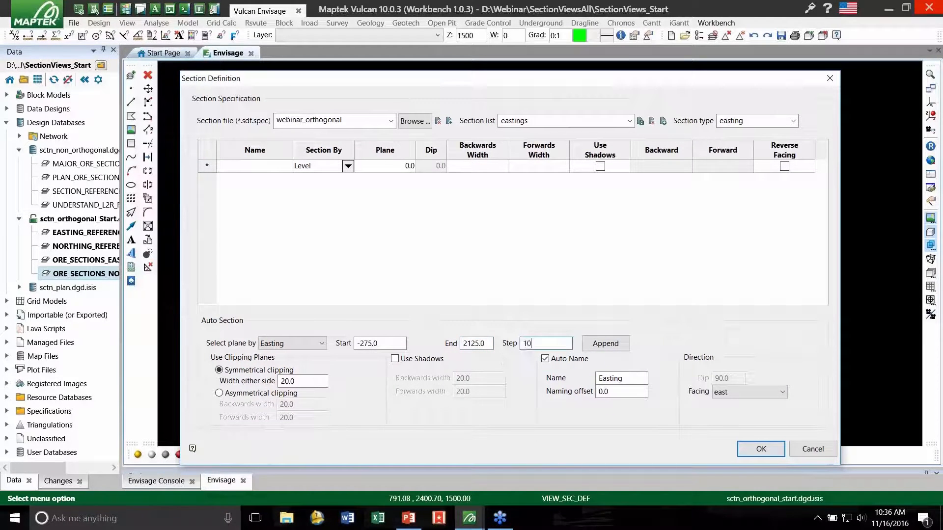
pyautogui.press('Tab')
# - Append the easting sections with symmetrical clipping of 50 either side, facing east
pyautogui.doubleClick(302, 384)
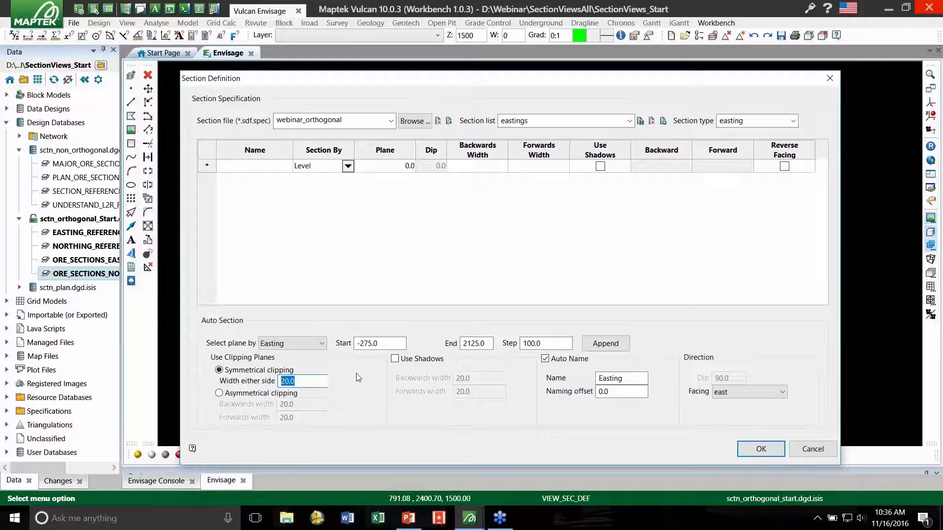
pyautogui.write('50')
pyautogui.doubleClick(636, 377)
pyautogui.click(631, 377)
pyautogui.click(612, 392)
pyautogui.click(745, 393)
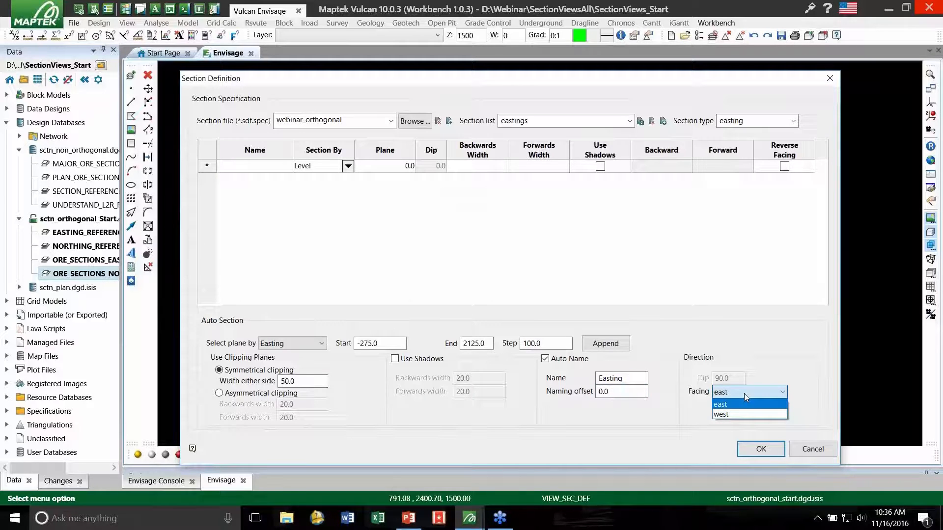
pyautogui.click(734, 404)
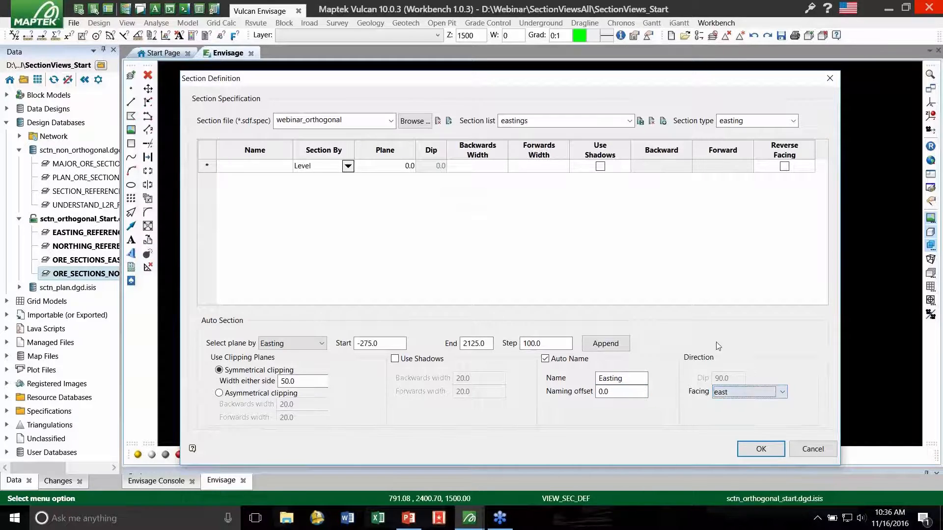
pyautogui.click(607, 343)
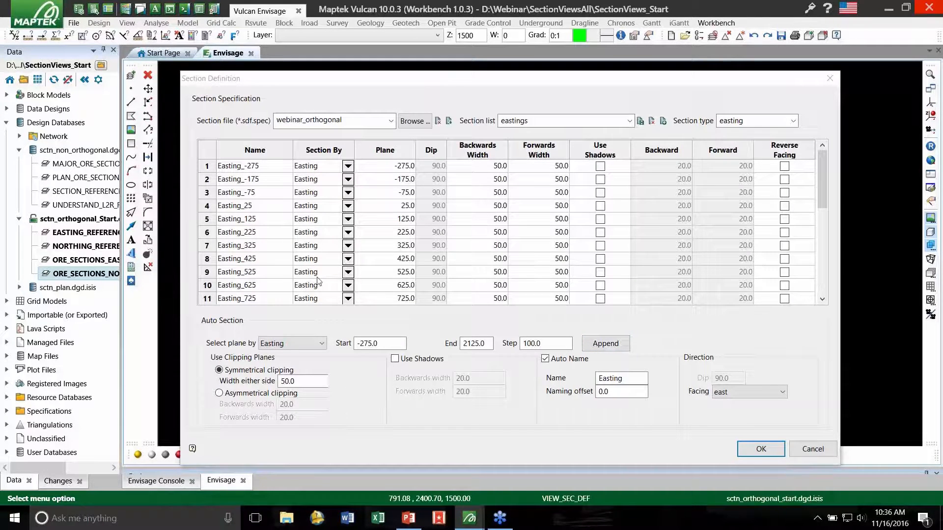
# - Save the eastings list and start a section list named northings with section type northing
pyautogui.click(641, 124)
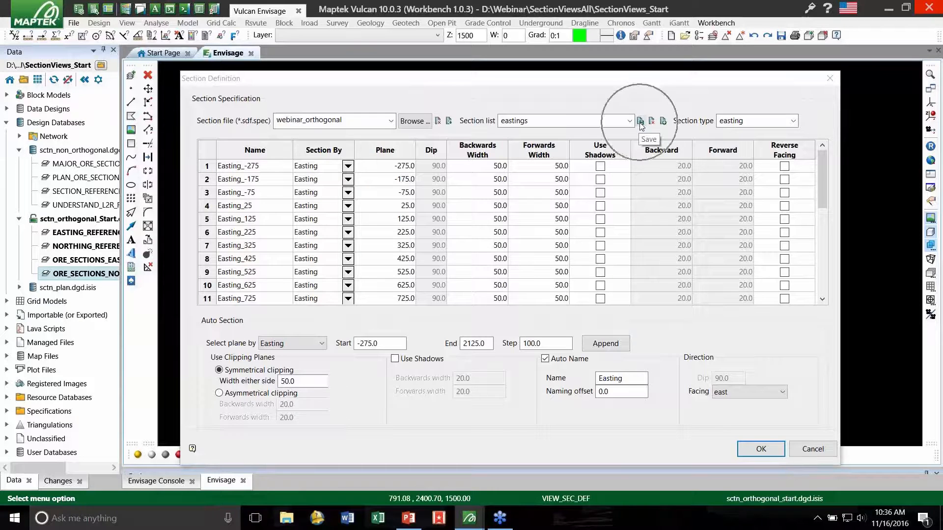
pyautogui.doubleClick(513, 121)
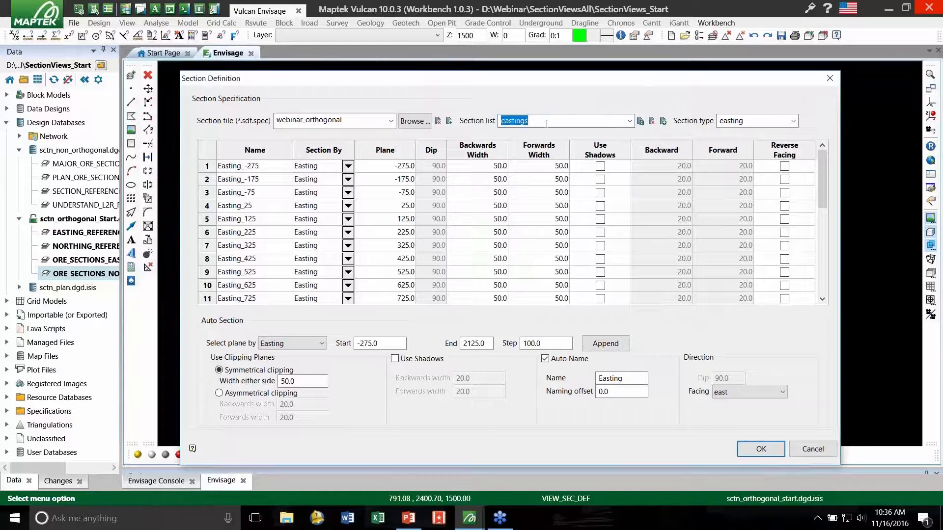
pyautogui.write('northings')
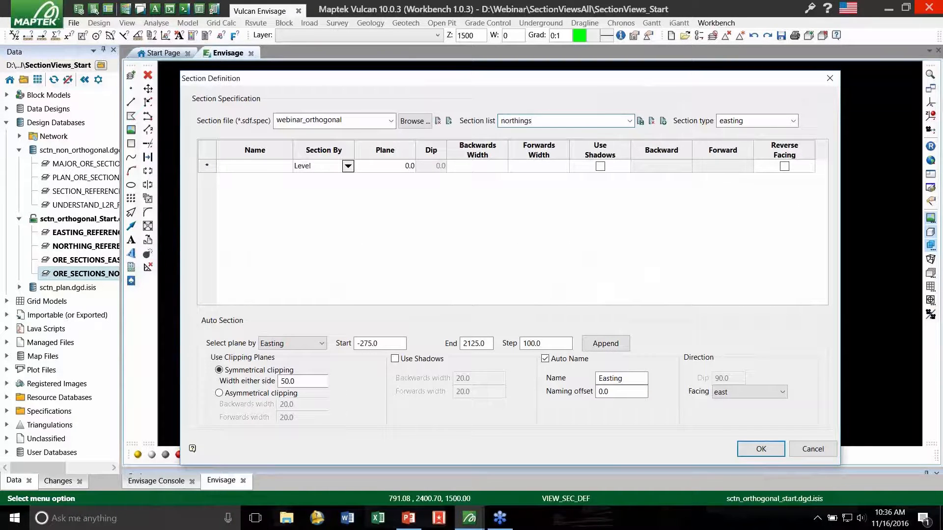
pyautogui.click(793, 123)
pyautogui.click(761, 146)
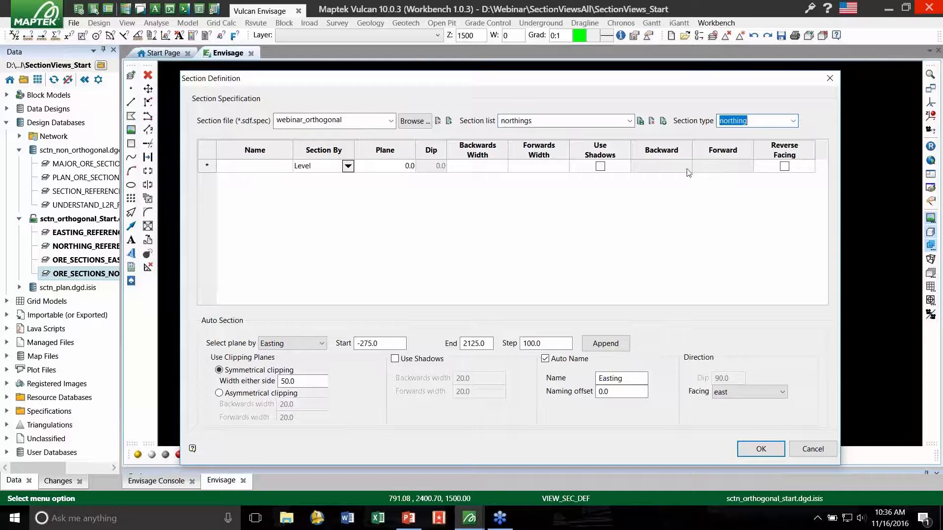
# - Set the auto section planes to Northing, starting at -5, ending at 2045, with a step of 25
pyautogui.click(320, 343)
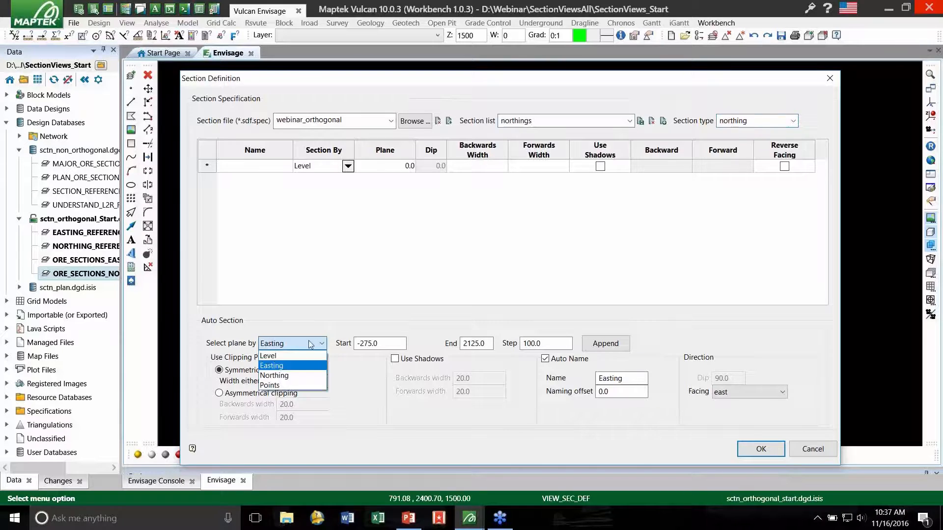
pyautogui.click(291, 376)
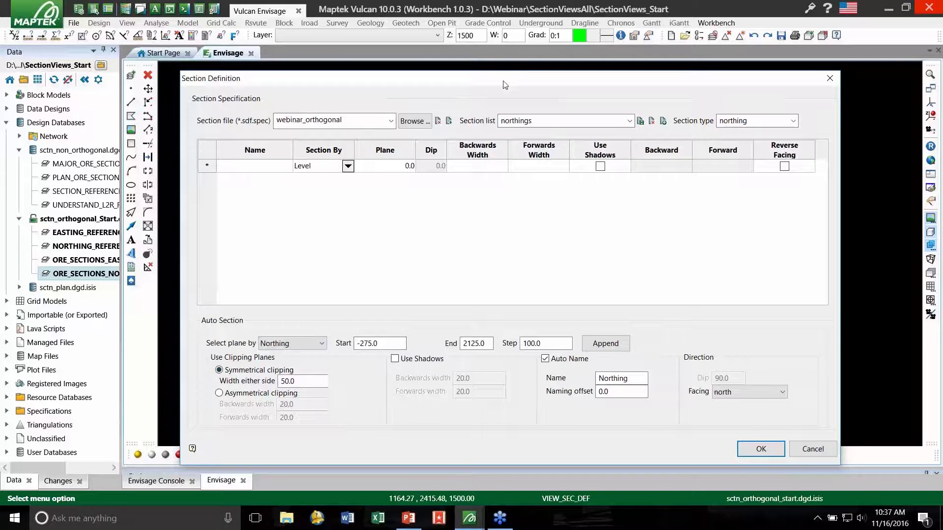
pyautogui.moveTo(501, 77)
pyautogui.mouseDown()
pyautogui.moveTo(519, 213)
pyautogui.moveTo(519, 439)
pyautogui.moveTo(499, 89)
pyautogui.mouseUp()
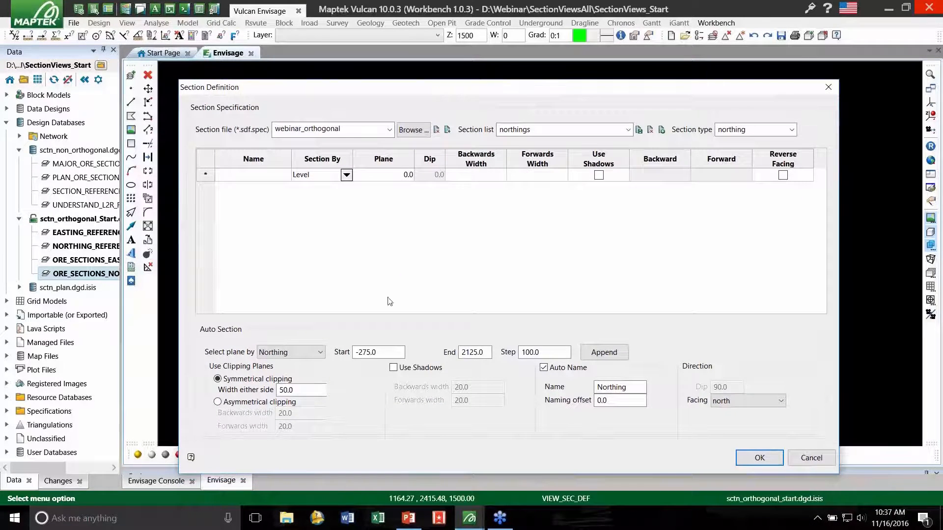
pyautogui.write('-5')
pyautogui.press('Tab')
pyautogui.write('2045')
pyautogui.moveTo(446, 88); pyautogui.dragTo(456, 232)
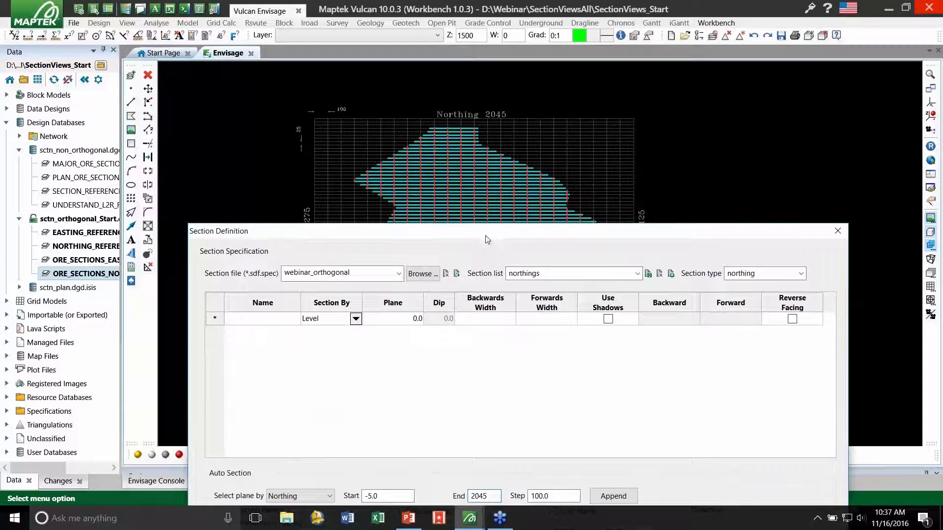
pyautogui.moveTo(483, 238); pyautogui.dragTo(478, 77)
pyautogui.press('Tab')
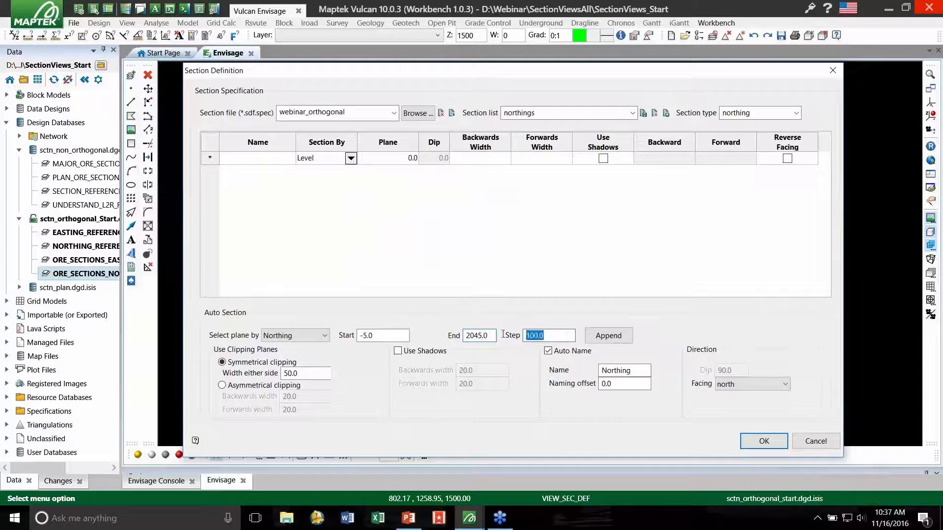
pyautogui.write('25')
# - Append the northing sections with symmetrical clipping of 12.5 either side, facing north, and accept the section definition
pyautogui.click(315, 372)
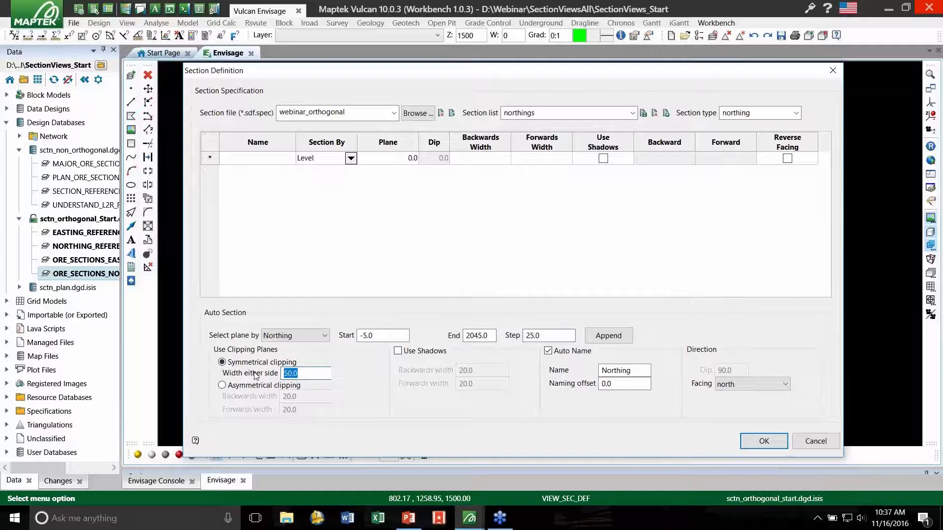
pyautogui.write('12.5')
pyautogui.click(639, 372)
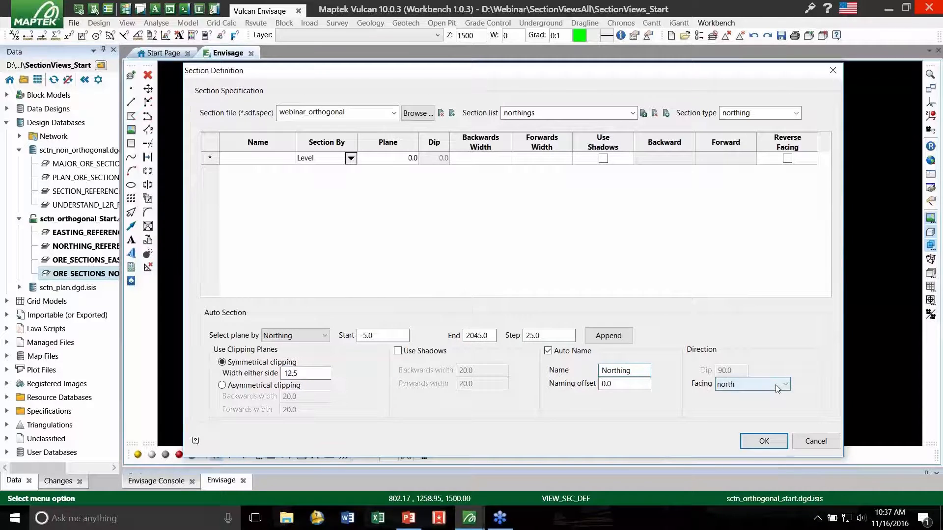
pyautogui.click(609, 337)
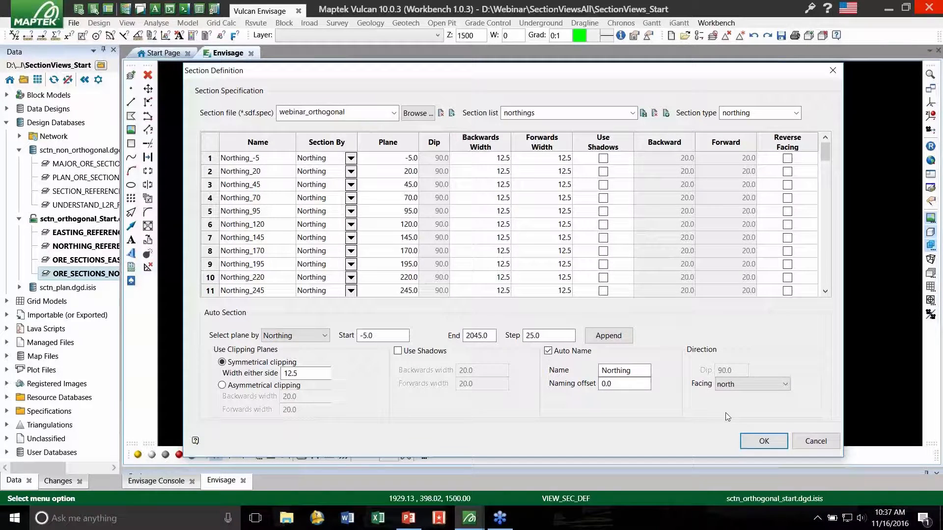
pyautogui.click(751, 440)
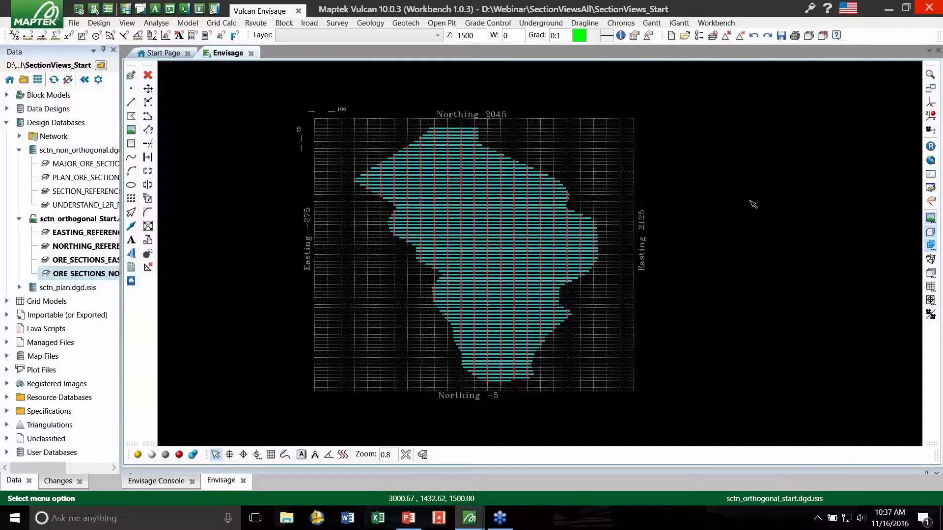
# - Open the Sections window and load webinar_orthogonal.sdf.spec as its section file
pyautogui.rightClick(927, 343)
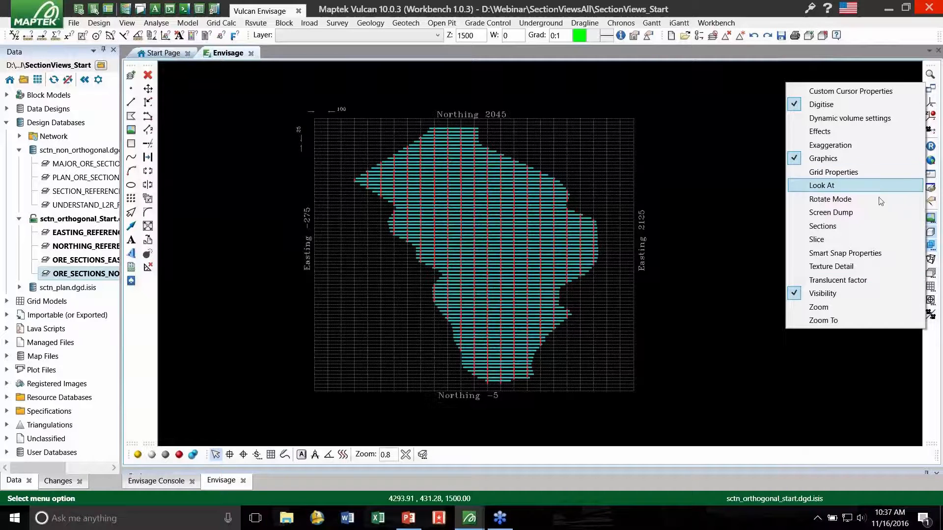
pyautogui.click(843, 227)
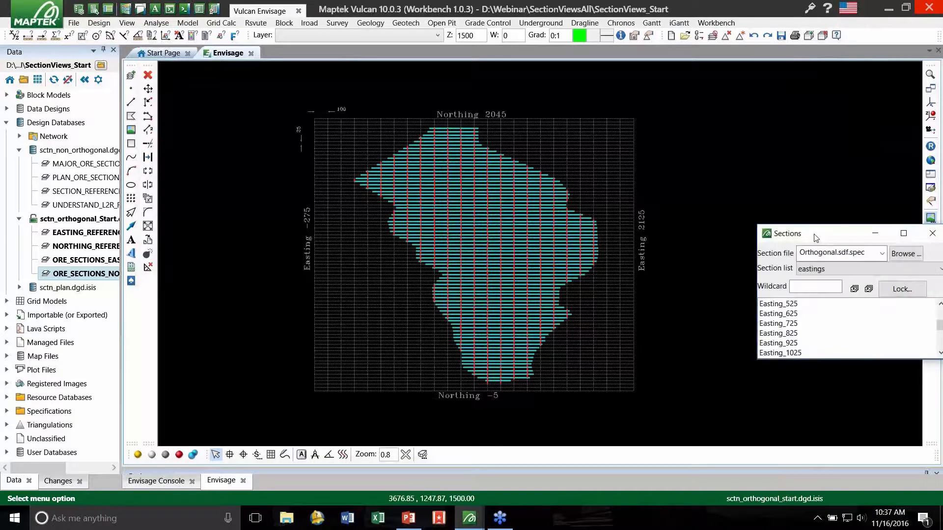
pyautogui.click(833, 179)
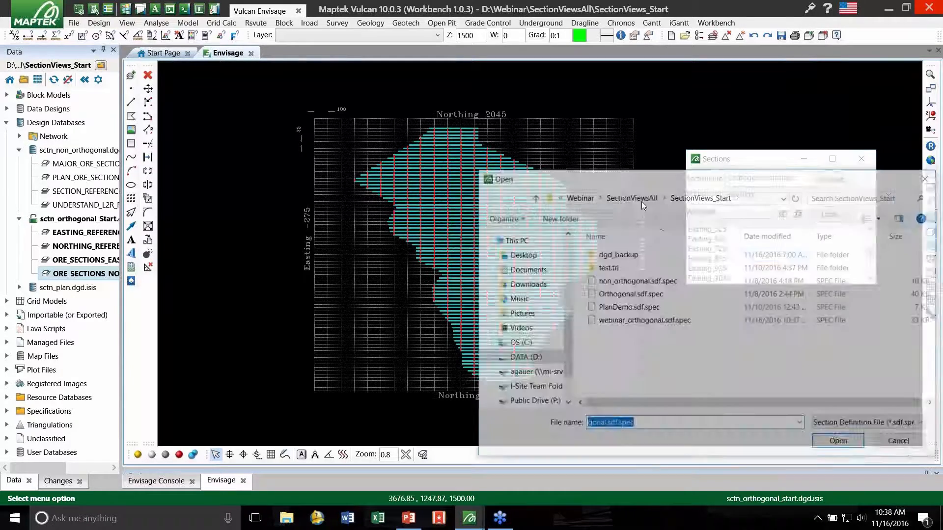
pyautogui.click(661, 322)
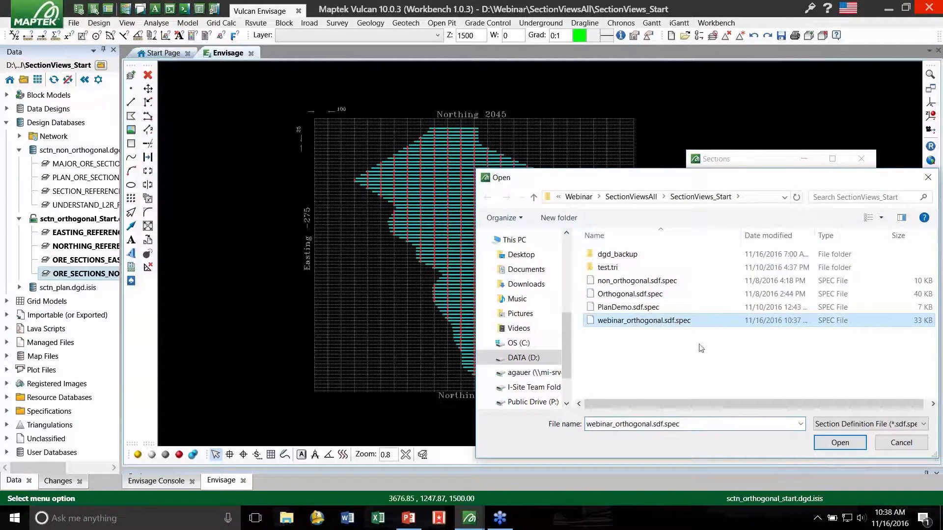
pyautogui.click(845, 445)
pyautogui.click(753, 198)
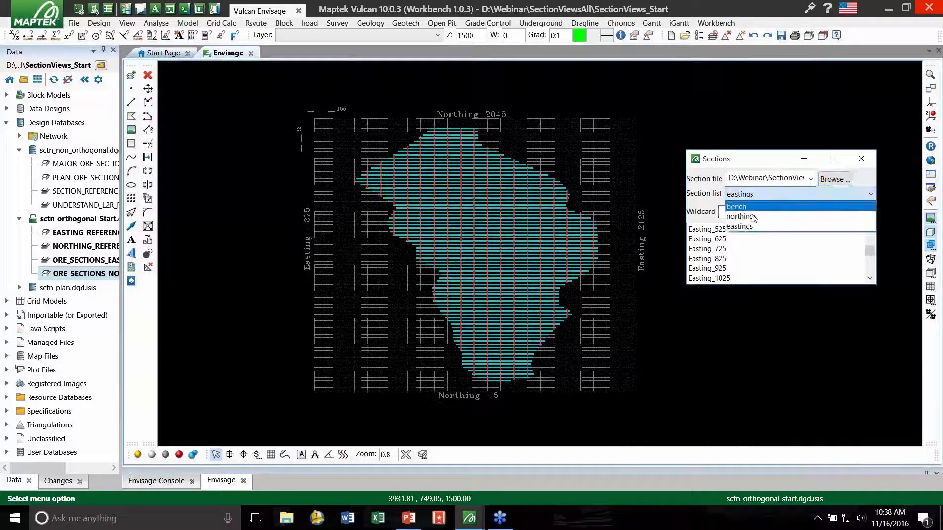
pyautogui.click(834, 180)
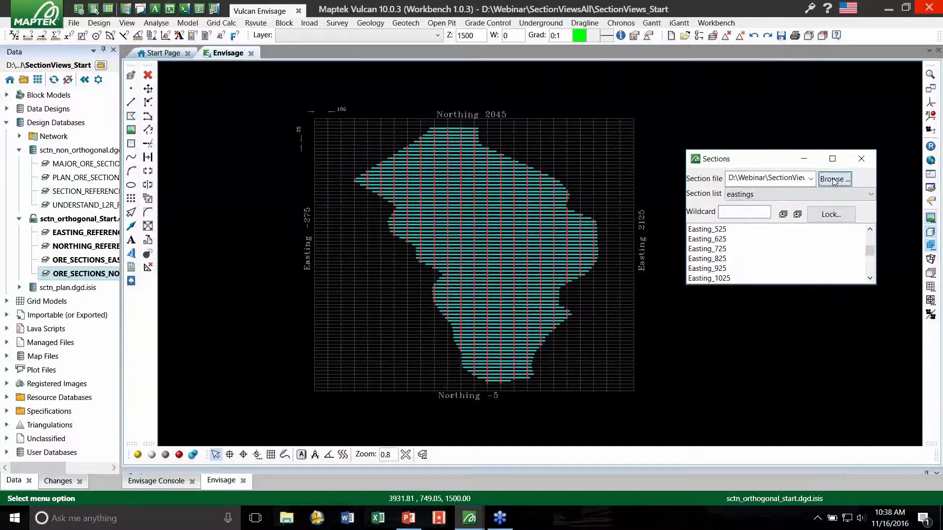
pyautogui.click(834, 180)
pyautogui.click(680, 319)
pyautogui.doubleClick(679, 320)
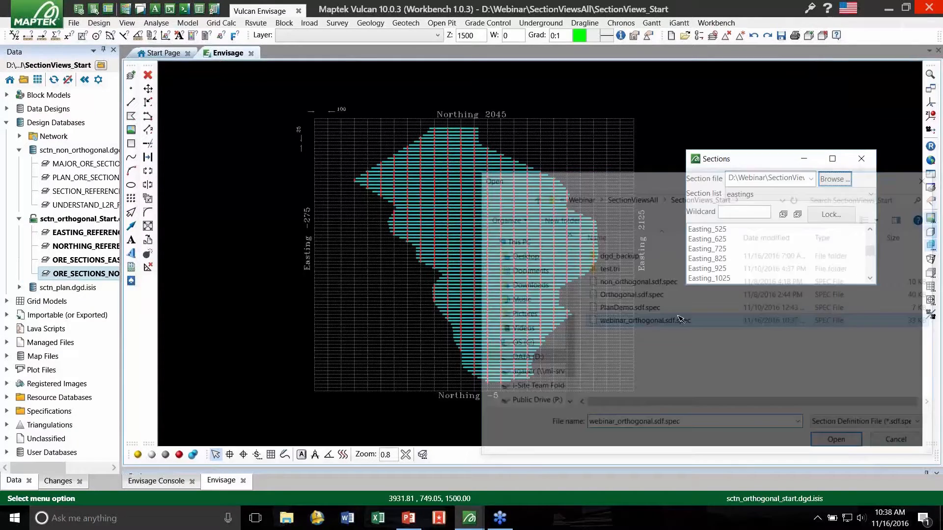
# - Choose the eastings section list and view section Easting_225
pyautogui.click(752, 195)
pyautogui.click(749, 216)
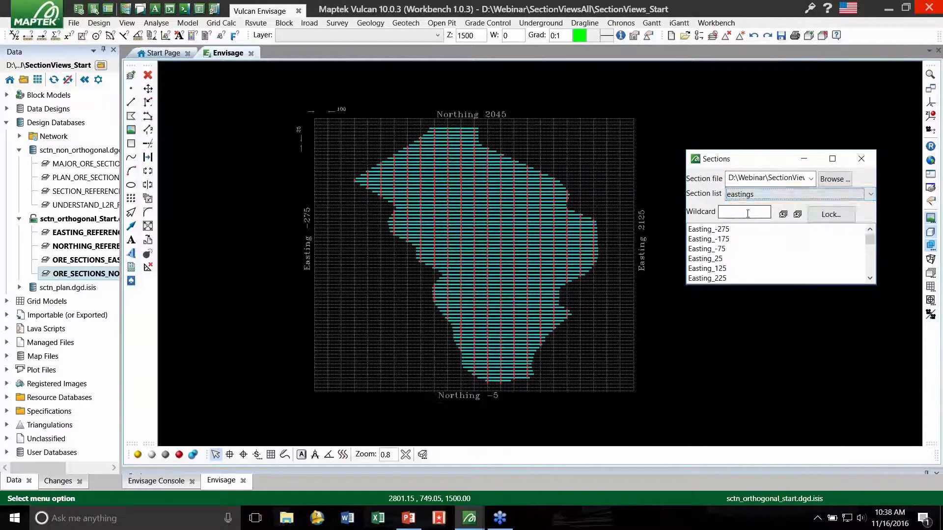
pyautogui.click(757, 268)
pyautogui.click(743, 280)
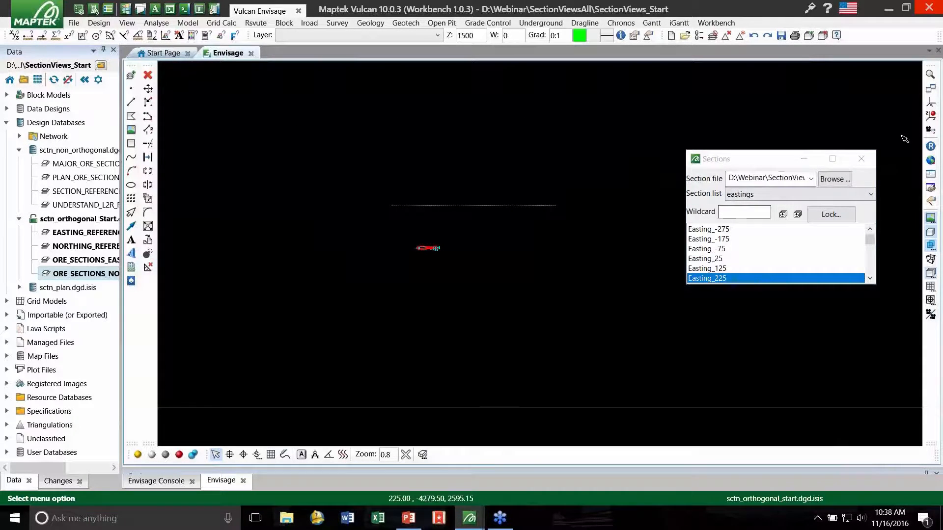
# - Open the overview window and step through the easting sections, viewing Easting_125, Easting_425 and Easting_525
pyautogui.click(930, 175)
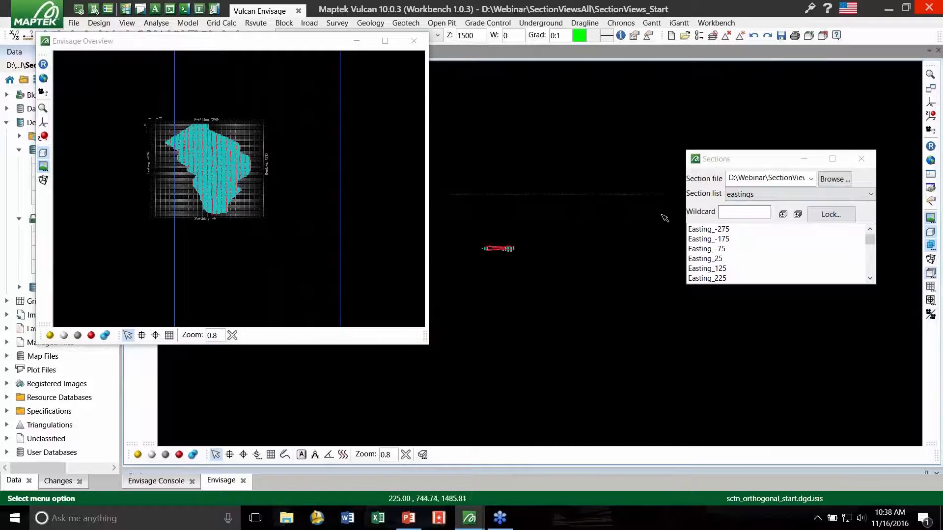
pyautogui.click(762, 152)
pyautogui.moveTo(762, 151); pyautogui.dragTo(806, 71)
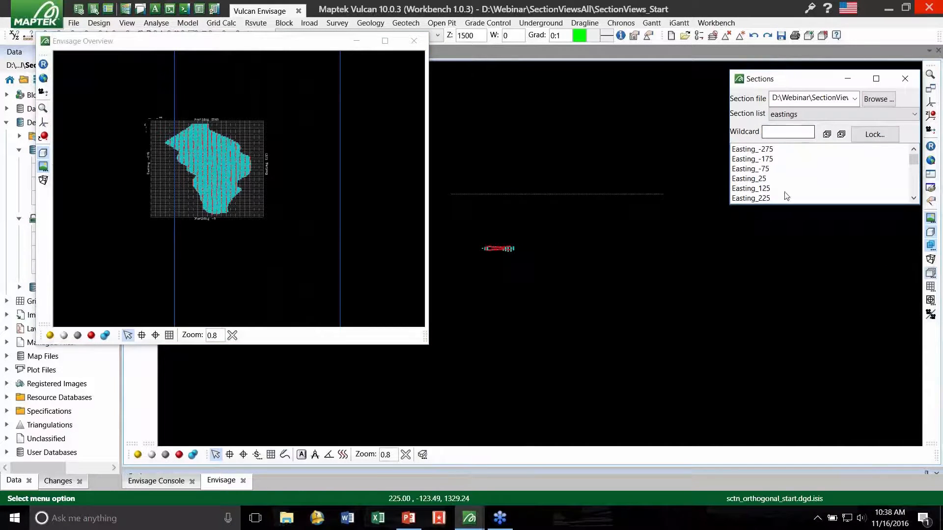
pyautogui.click(782, 189)
pyautogui.scroll(-1, 781, 194)
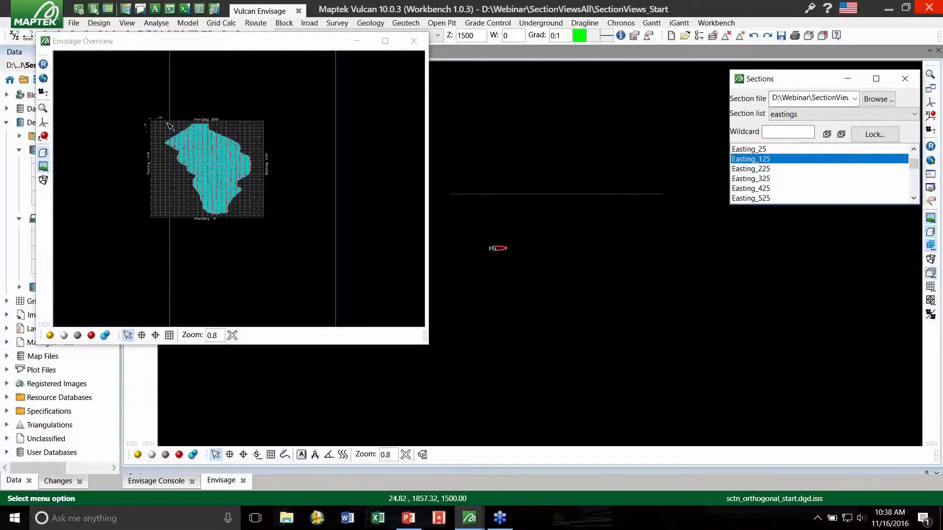
pyautogui.click(174, 149)
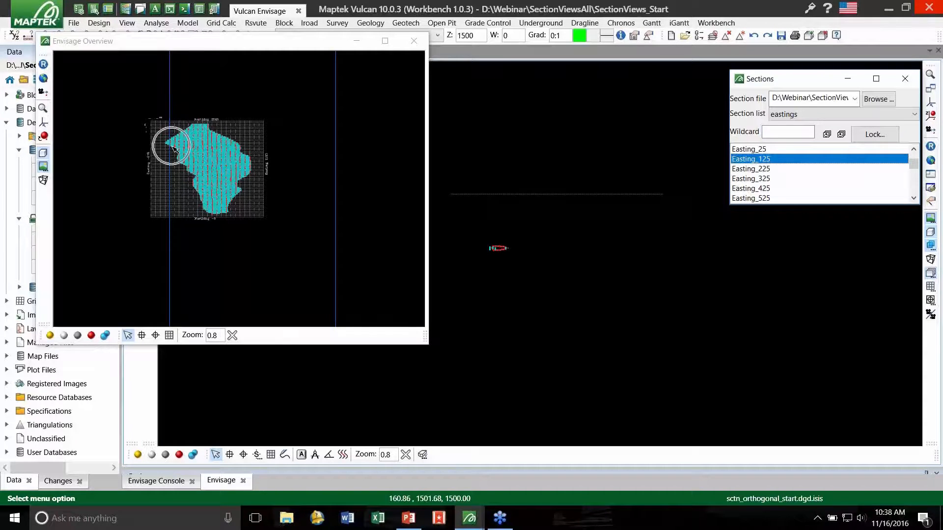
pyautogui.click(771, 188)
pyautogui.click(777, 198)
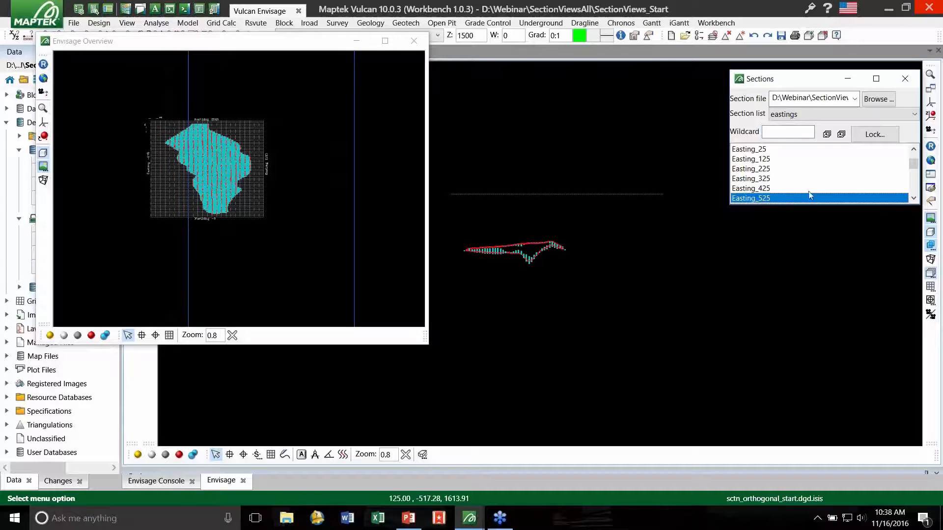
pyautogui.click(589, 154)
# - Switch to the northings list, step through its sections from Northing_70 to Northing_295, and close the overview window
pyautogui.click(792, 114)
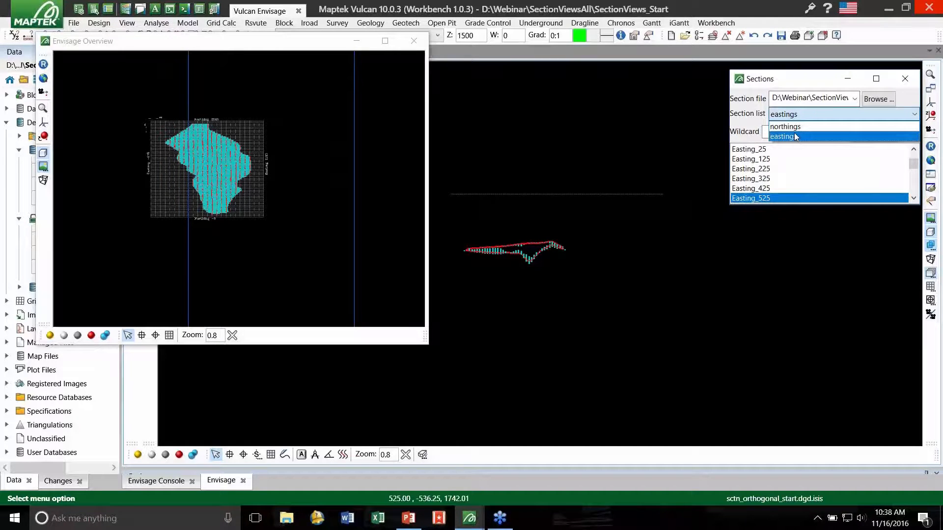
pyautogui.click(795, 133)
pyautogui.click(790, 115)
pyautogui.click(786, 131)
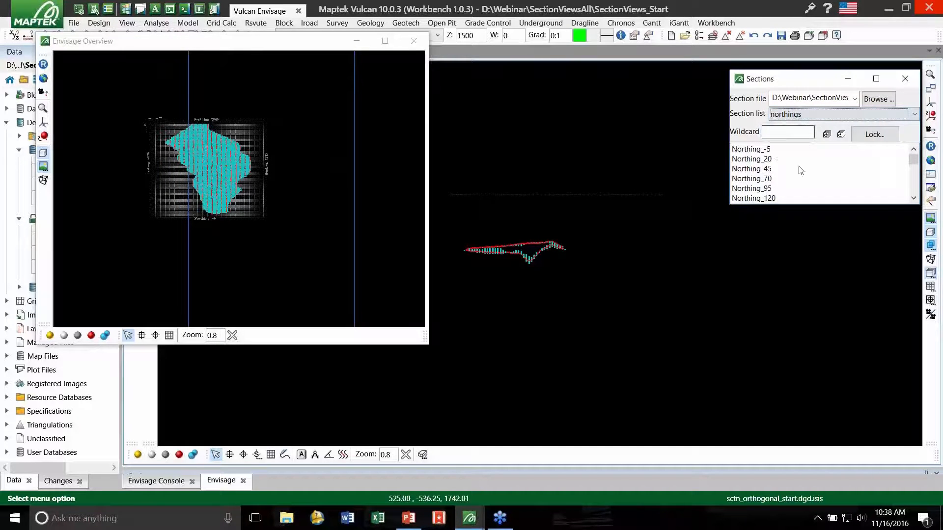
pyautogui.click(797, 179)
pyautogui.click(792, 189)
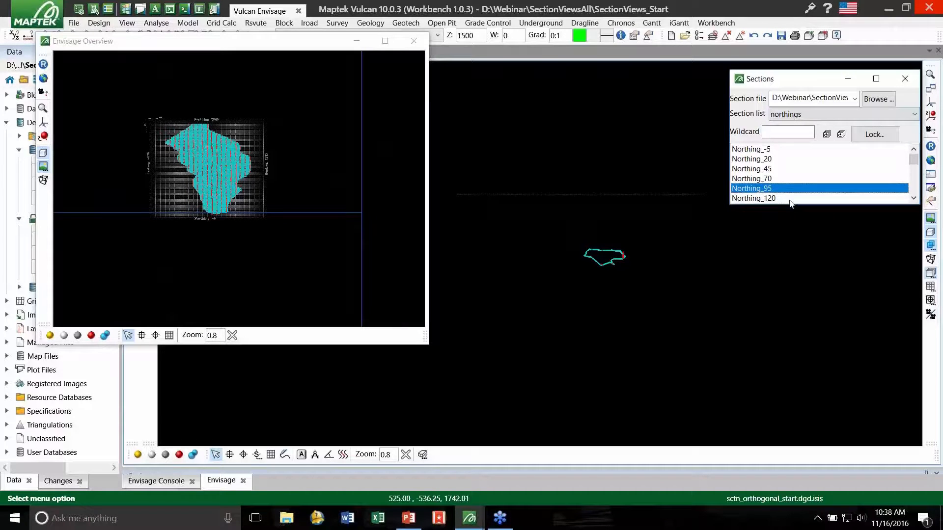
pyautogui.click(790, 202)
pyautogui.scroll(-3, 790, 199)
pyautogui.click(789, 179)
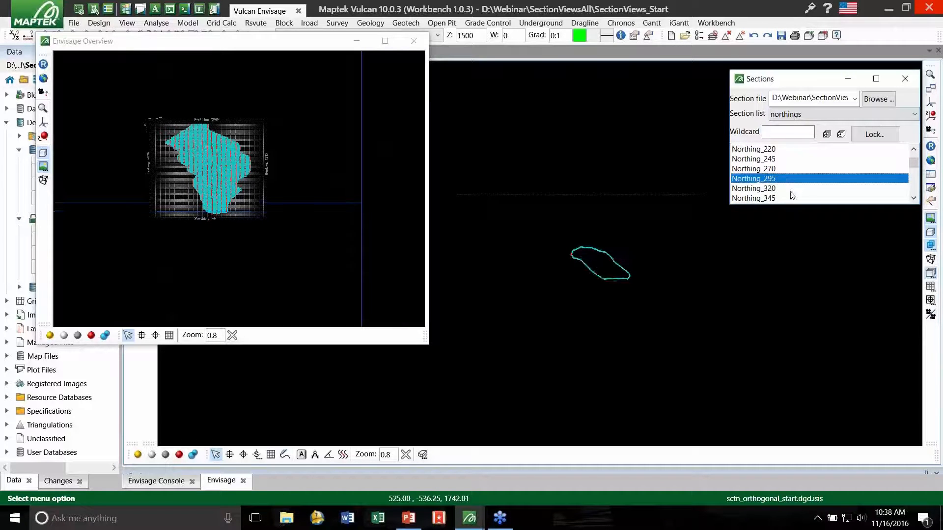
pyautogui.click(594, 164)
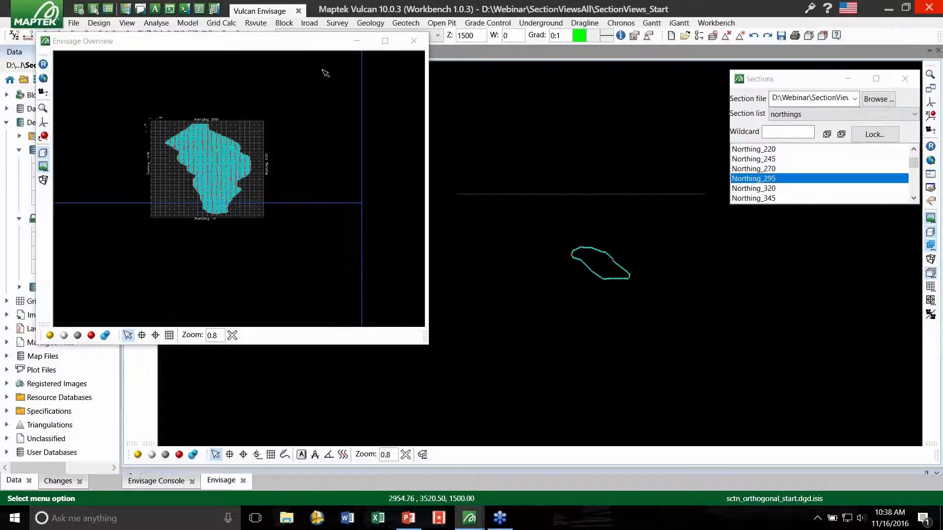
pyautogui.click(412, 41)
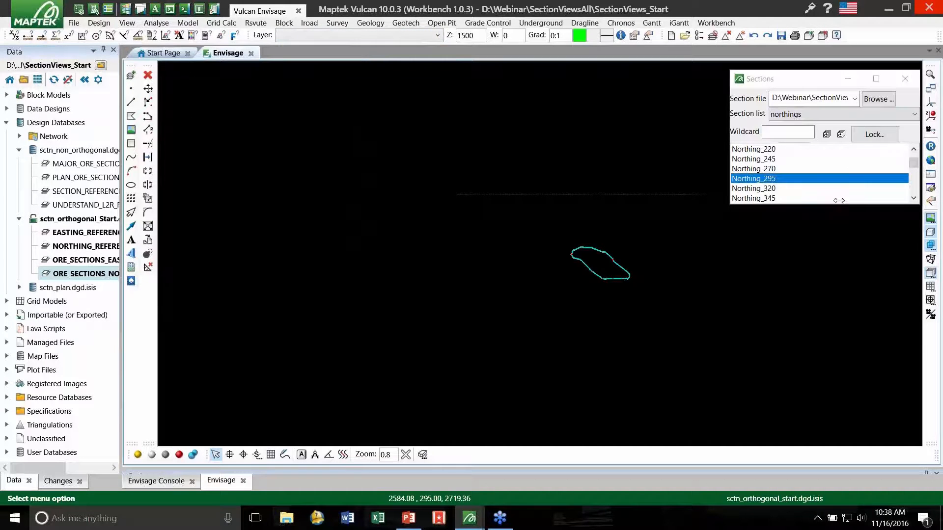
# - Show the Slice controls and move the section plane forward from Northing_295 in increments of 20
pyautogui.click(927, 275)
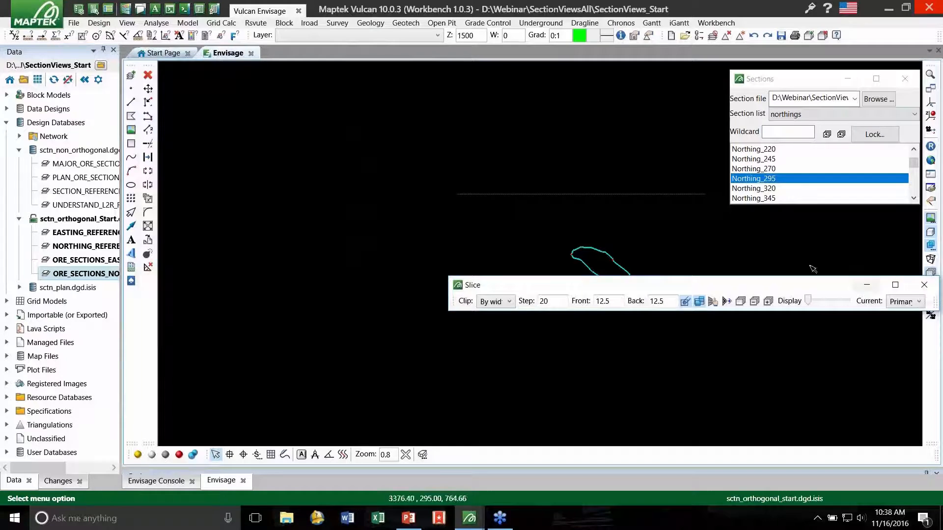
pyautogui.moveTo(745, 286); pyautogui.dragTo(722, 416)
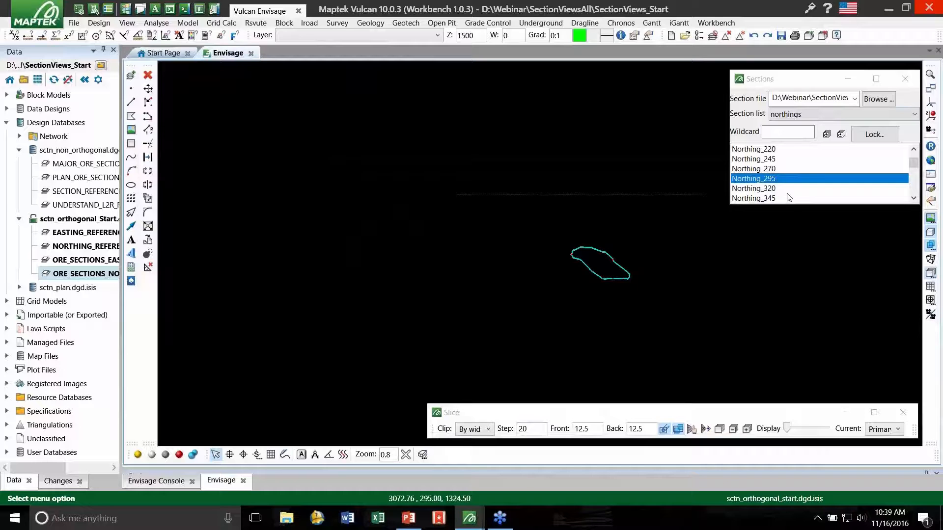
pyautogui.doubleClick(529, 428)
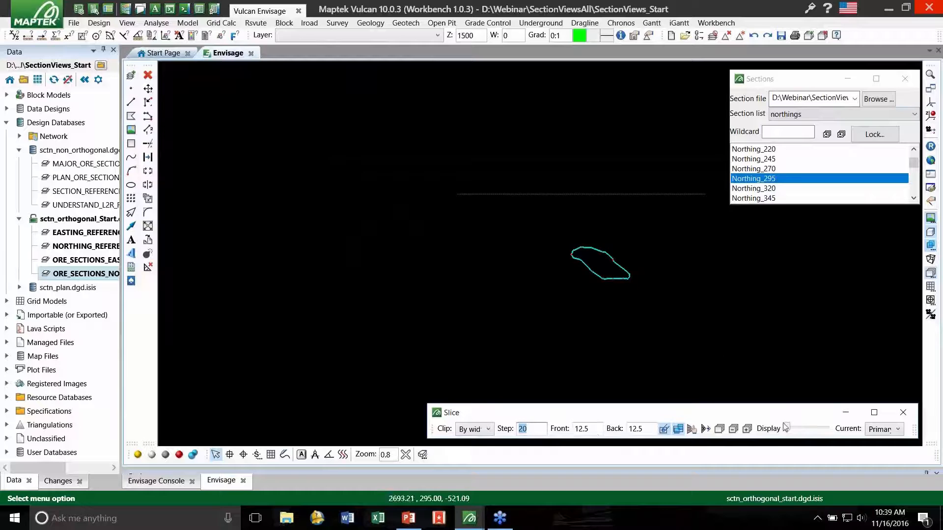
pyautogui.click(747, 429)
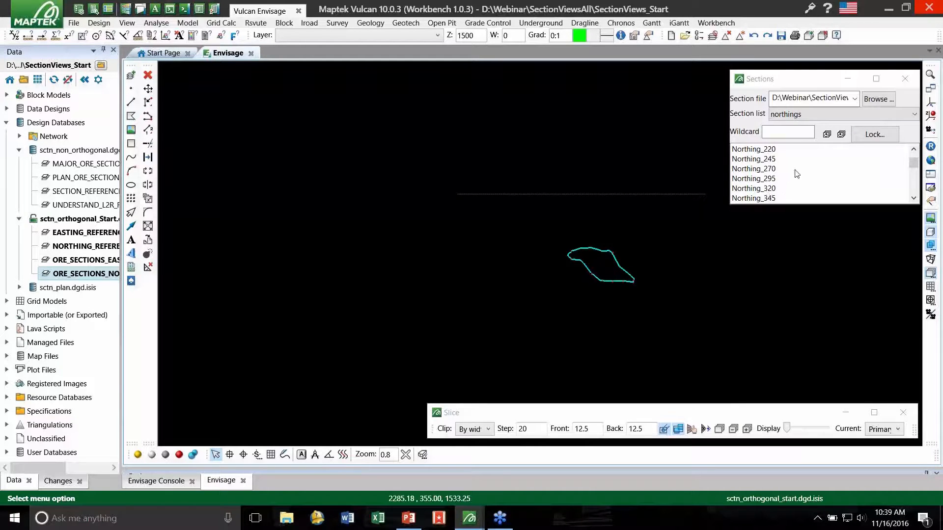
# - Snap the view back to the defined sections, checking Northing_270 and ending on Northing_295
pyautogui.click(785, 180)
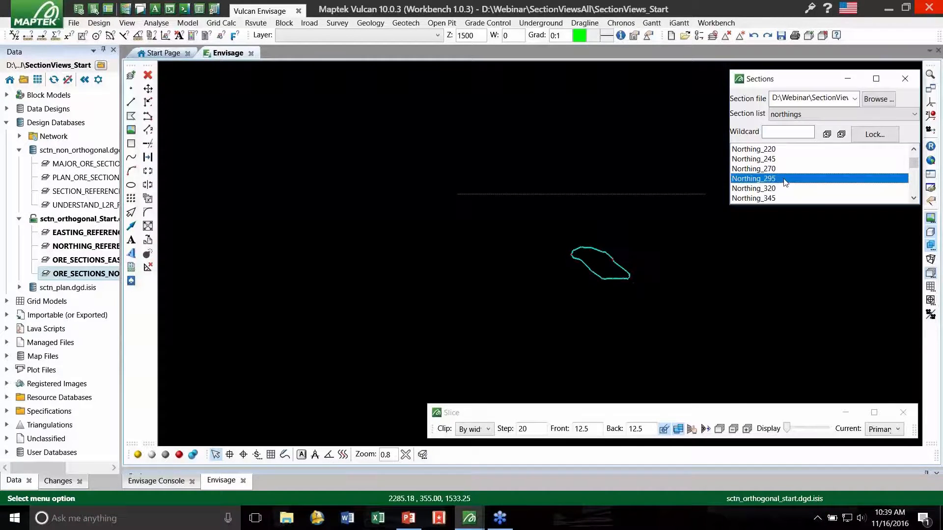
pyautogui.click(781, 169)
pyautogui.click(780, 180)
pyautogui.click(437, 129)
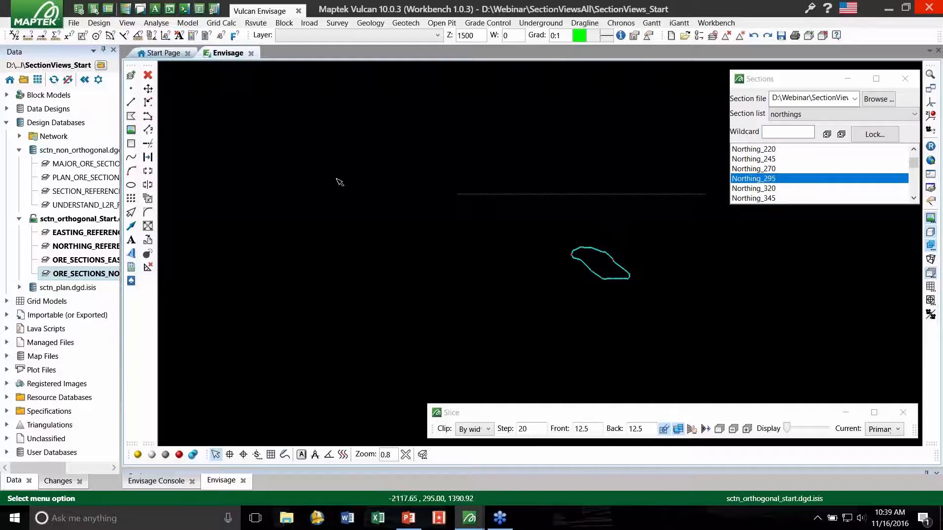
# - Switch to the eastings section list and view the Easting_25 and Easting_725 sections
pyautogui.click(800, 159)
pyautogui.click(804, 113)
pyautogui.click(805, 125)
pyautogui.click(799, 178)
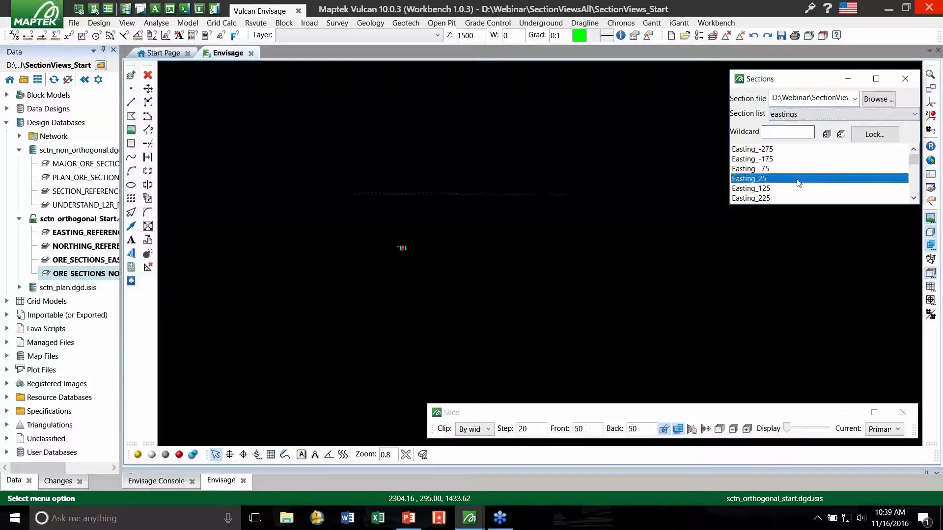
pyautogui.scroll(-2, 799, 183)
pyautogui.click(788, 189)
pyautogui.scroll(3, 410, 255)
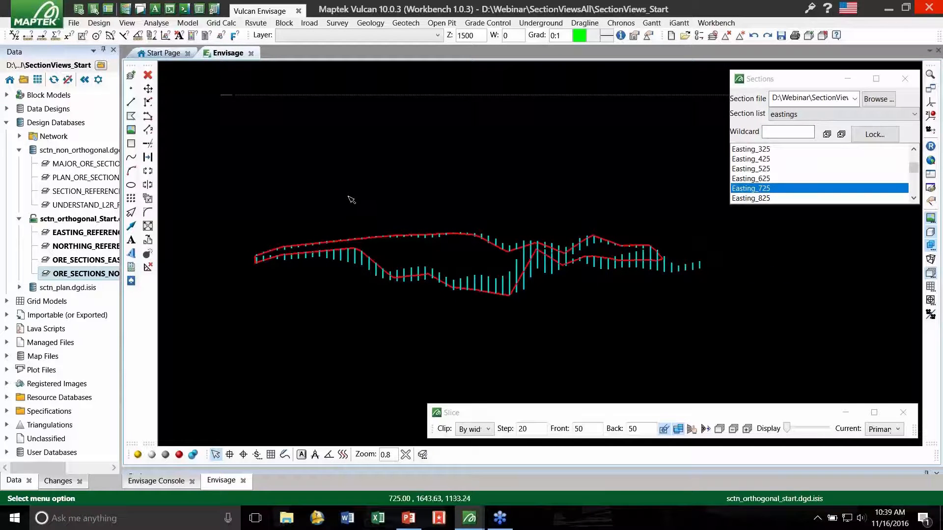
# - Rotate the Easting_725 section about a point on the ore outline to examine it from an oblique angle
pyautogui.press('r')
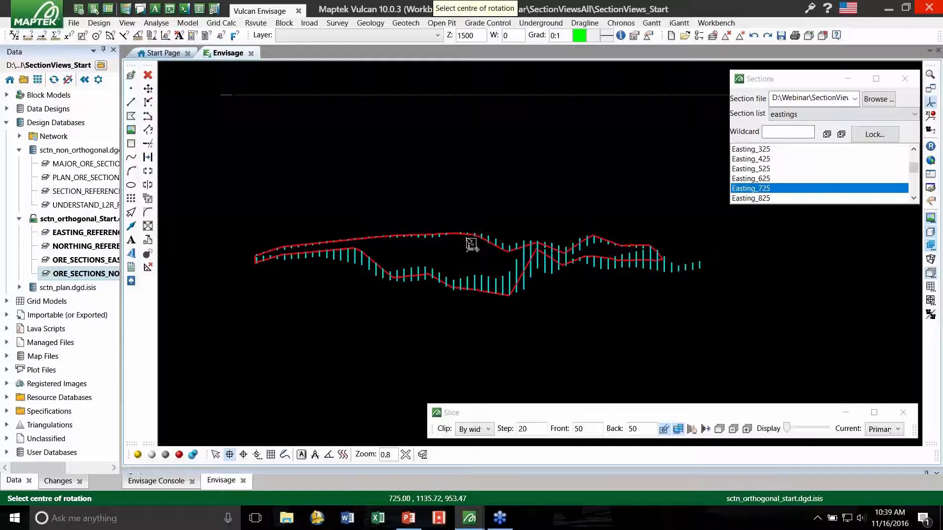
pyautogui.click(467, 233)
pyautogui.moveTo(469, 226); pyautogui.dragTo(444, 223)
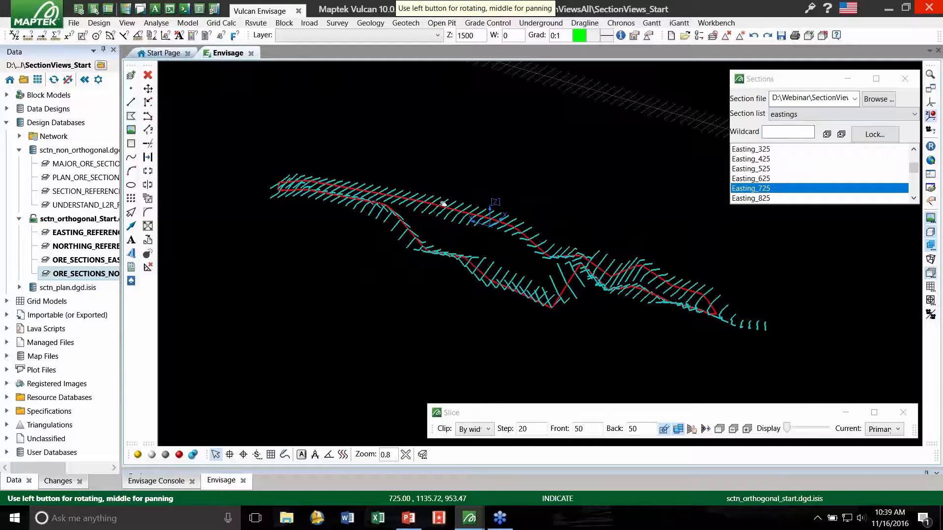
pyautogui.rightClick(500, 211)
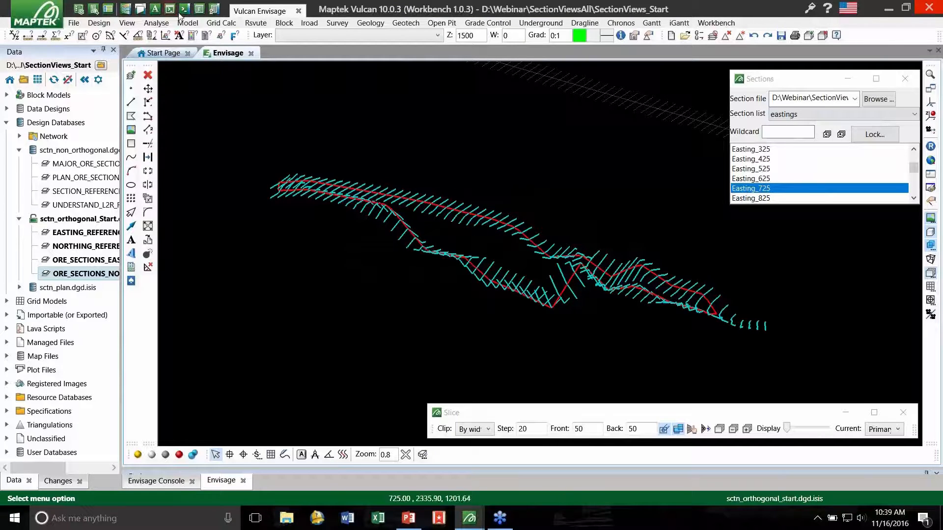
# - Edit the section attributes of both ore section layers to use section widths of 0.1 front and 0.1 back
pyautogui.click(99, 23)
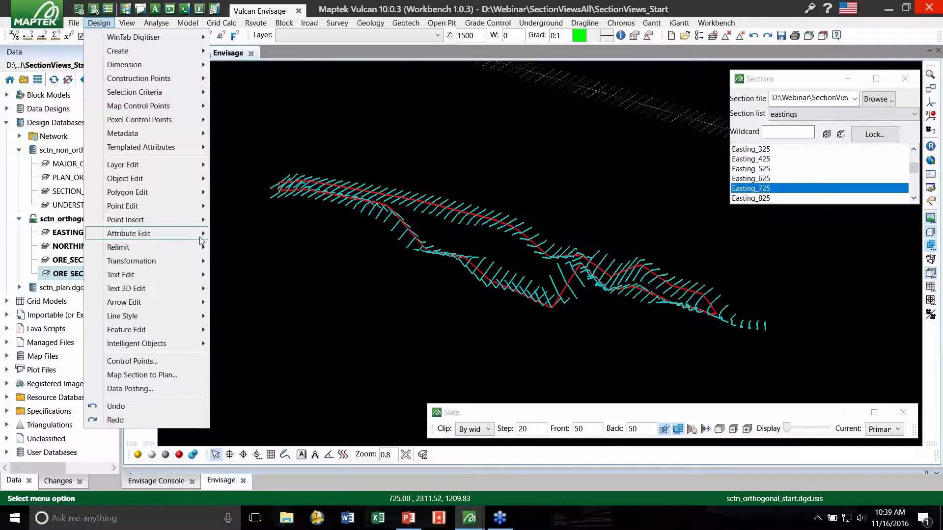
pyautogui.moveTo(201, 240)
pyautogui.click(289, 265)
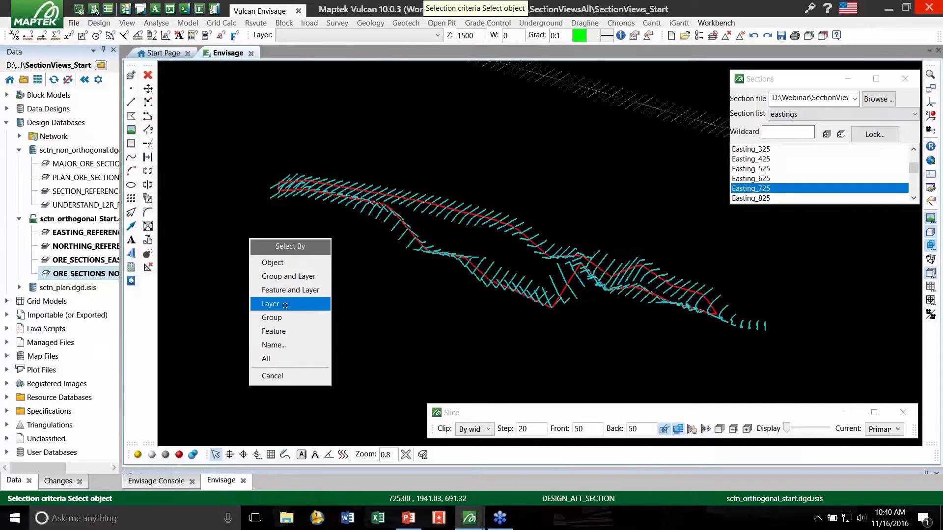
pyautogui.click(285, 305)
pyautogui.click(415, 211)
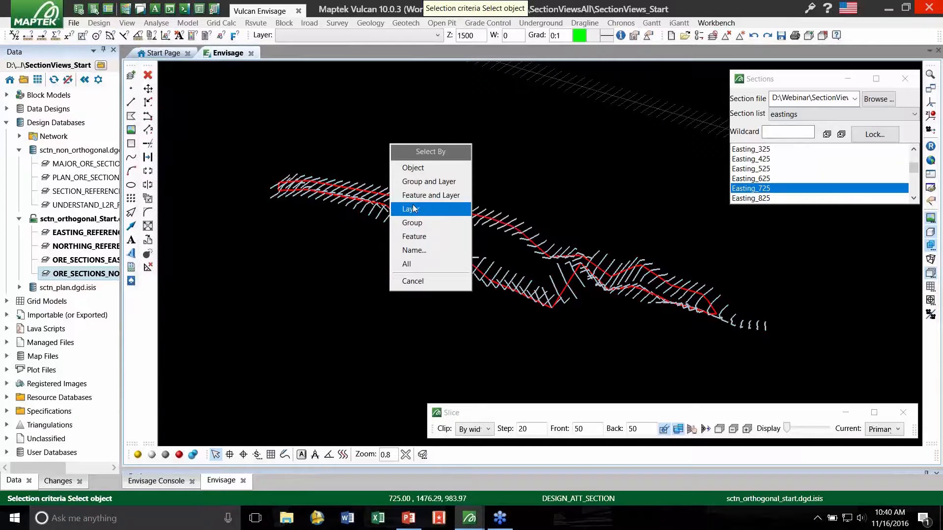
pyautogui.click(417, 203)
pyautogui.click(417, 198)
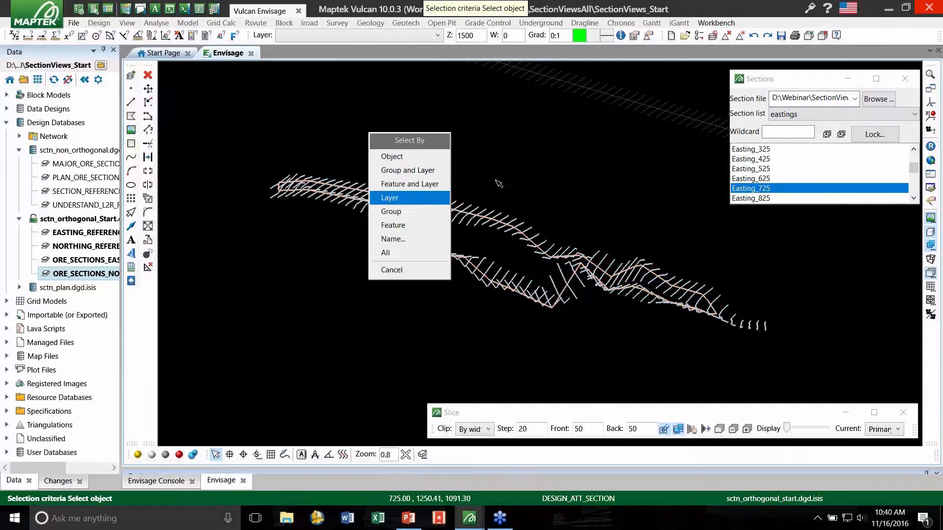
pyautogui.rightClick(372, 118)
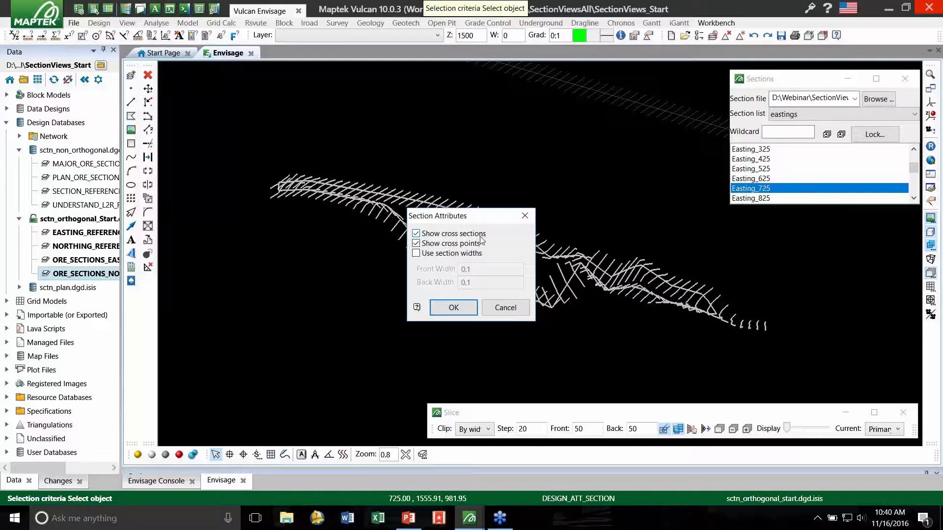
pyautogui.click(444, 255)
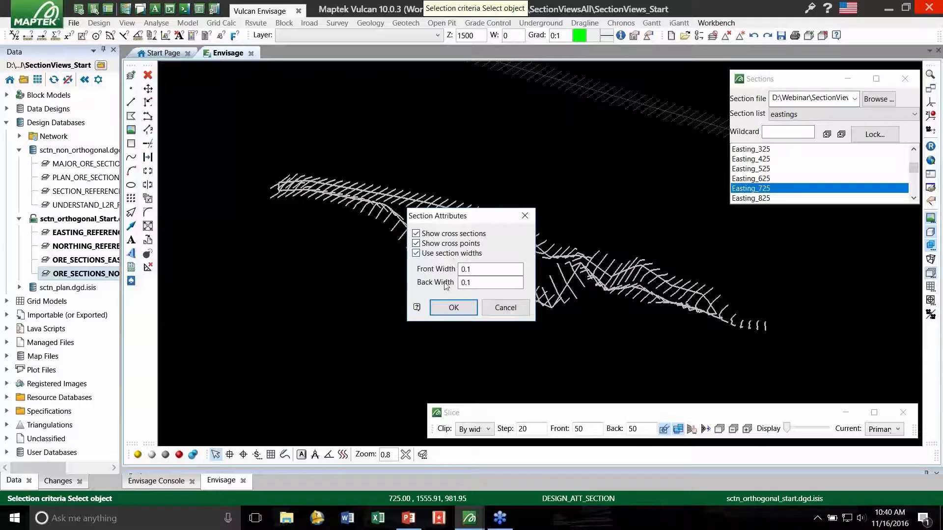
pyautogui.click(453, 308)
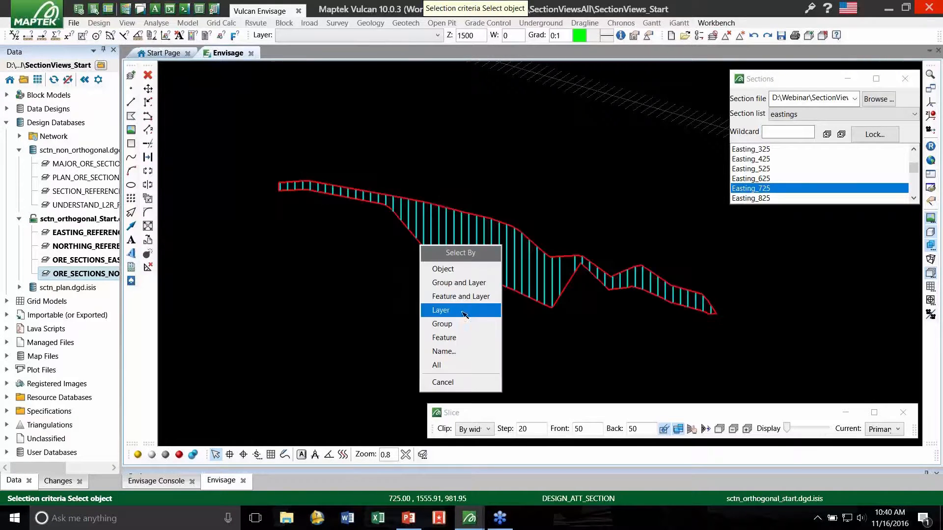
pyautogui.rightClick(379, 166)
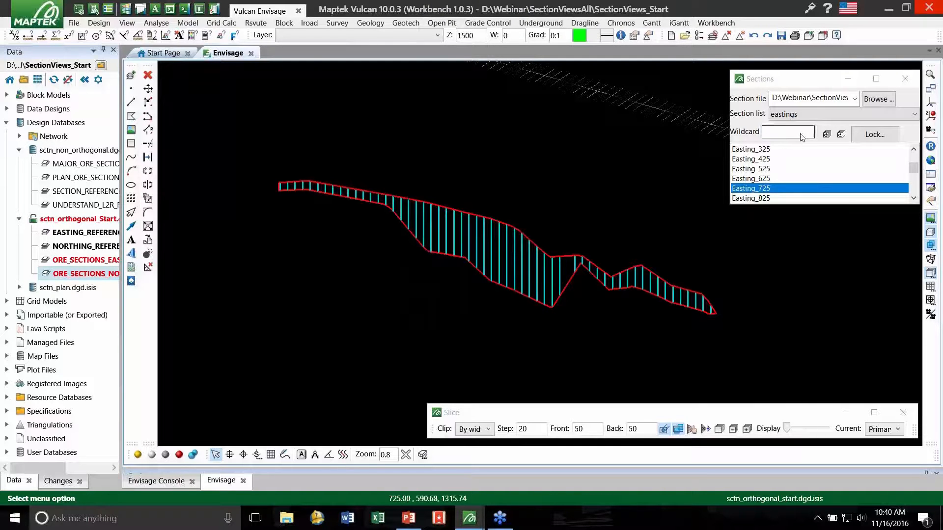
# - View the Easting_625 section to examine how the ore outlines display in it
pyautogui.click(775, 177)
pyautogui.scroll(1, 451, 195)
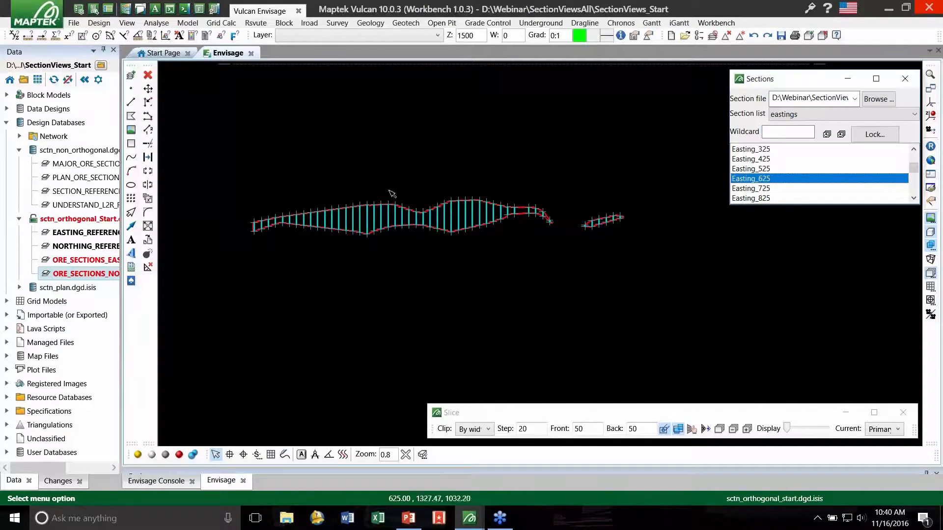
pyautogui.click(278, 99)
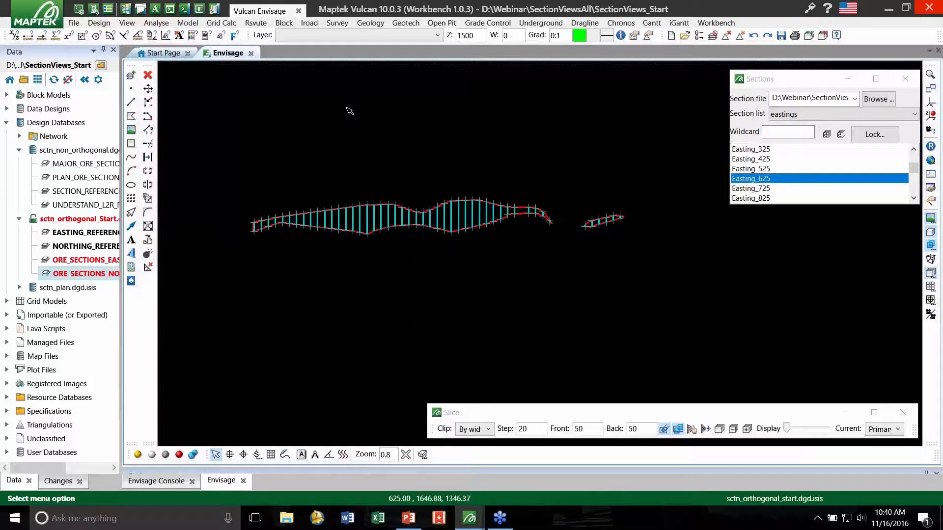
# - Review the section attributes of the ORE_SECTIONS_NORTHING layer, moving their dialog clear of the ore outlines
pyautogui.click(100, 23)
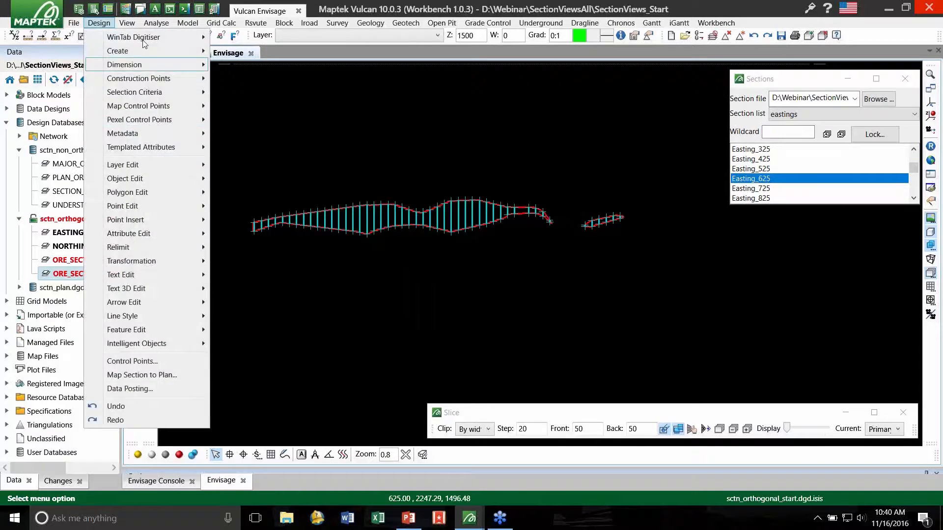
pyautogui.moveTo(183, 239)
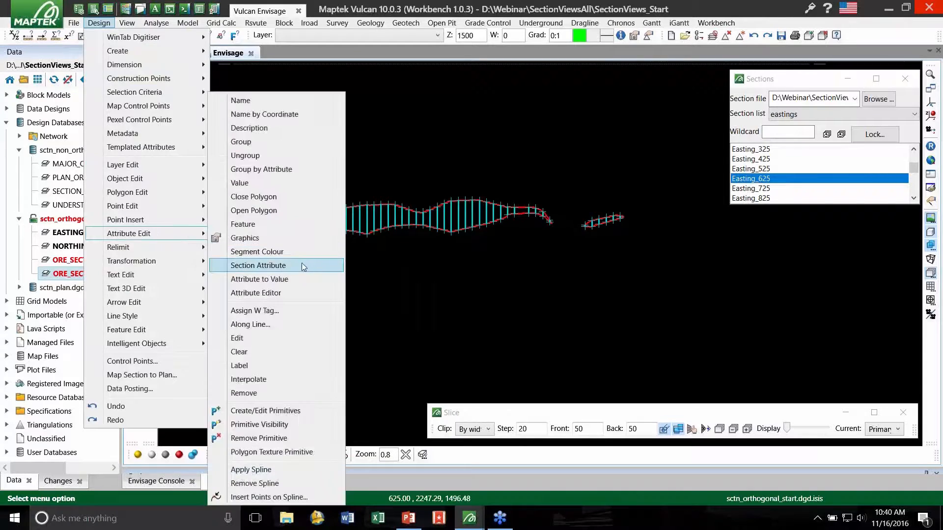
pyautogui.click(305, 265)
pyautogui.click(306, 264)
pyautogui.click(366, 224)
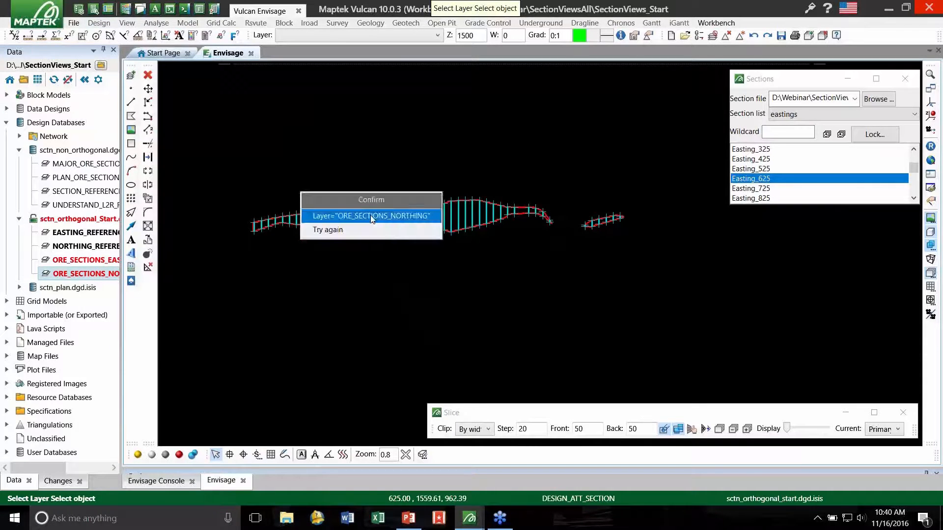
pyautogui.click(373, 217)
pyautogui.rightClick(620, 144)
pyautogui.moveTo(460, 221); pyautogui.dragTo(812, 247)
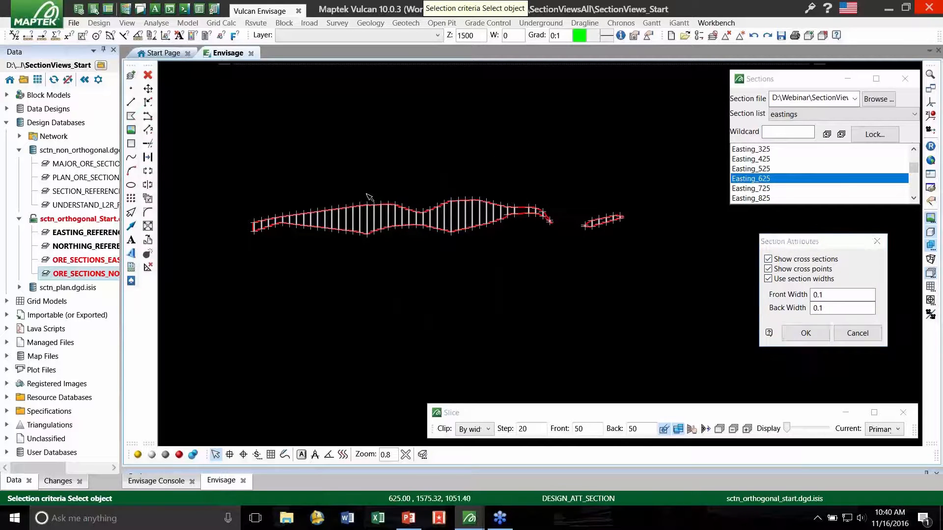
# - Rotate the Easting_625 section to an oblique angle and set the slice's front and back widths to 400
pyautogui.scroll(3, 368, 192)
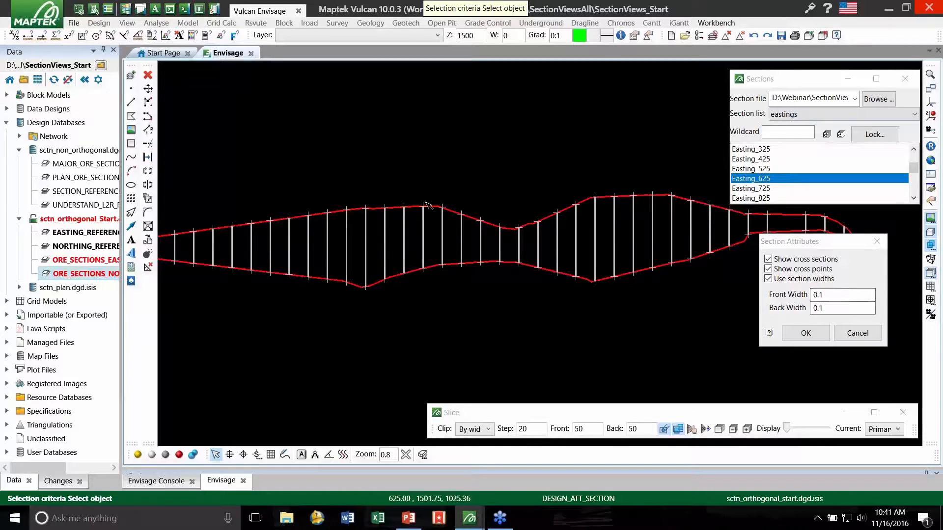
pyautogui.press('r')
pyautogui.moveTo(349, 197); pyautogui.dragTo(322, 208)
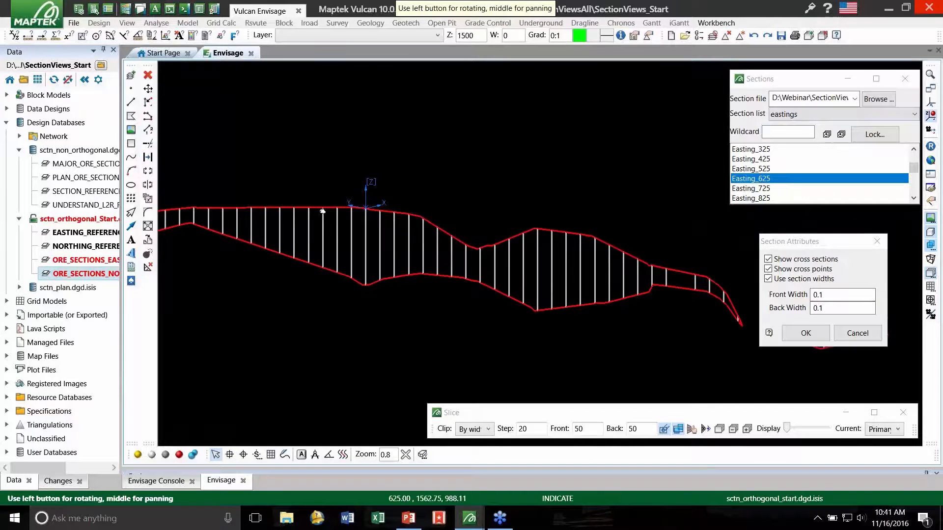
pyautogui.click(565, 419)
pyautogui.press('Tab')
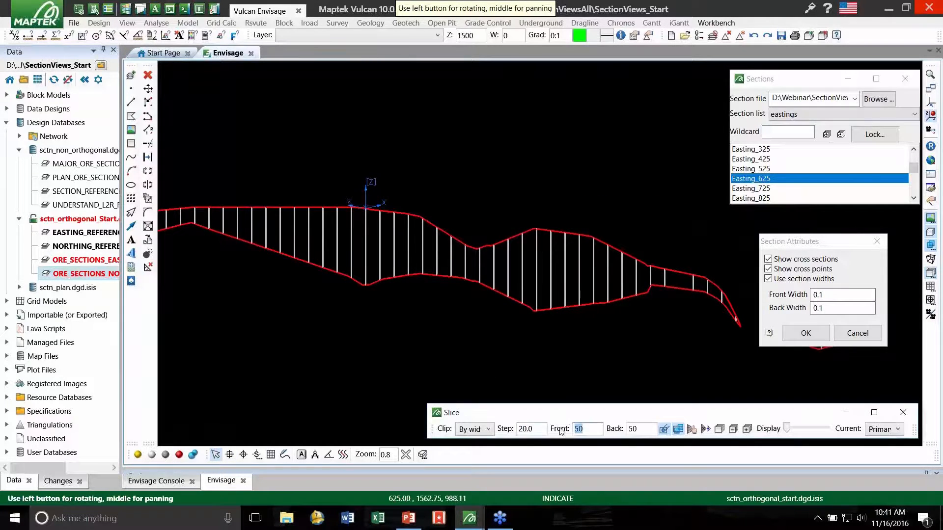
pyautogui.write('400')
pyautogui.press('Tab')
pyautogui.write('400')
# - Examine the widened slice from several oblique angles and leave the section attributes without applying them
pyautogui.moveTo(442, 177); pyautogui.dragTo(465, 241)
pyautogui.scroll(-3, 532, 207)
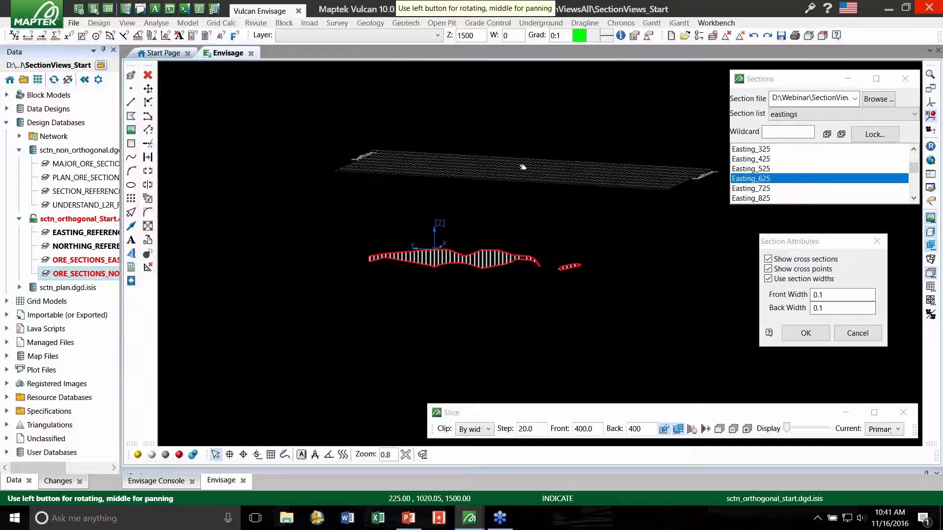
pyautogui.click(603, 434)
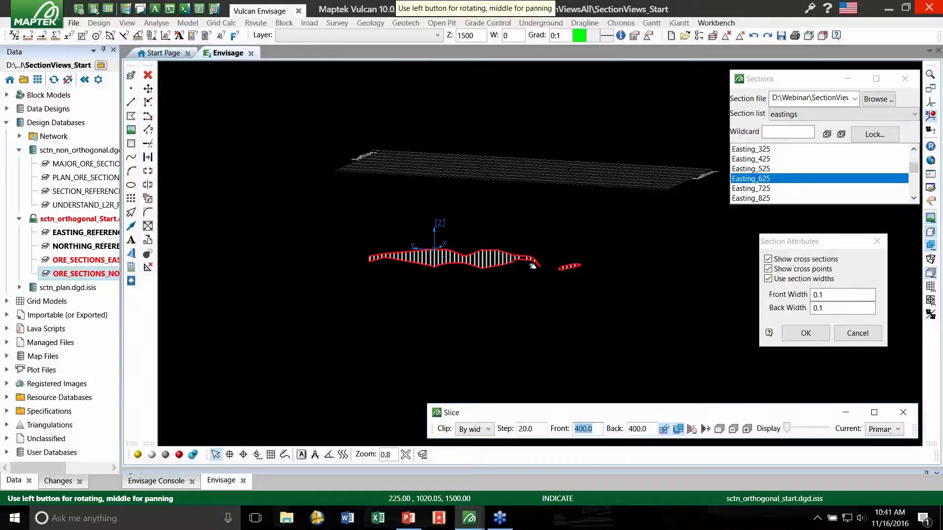
pyautogui.moveTo(489, 230); pyautogui.dragTo(499, 228)
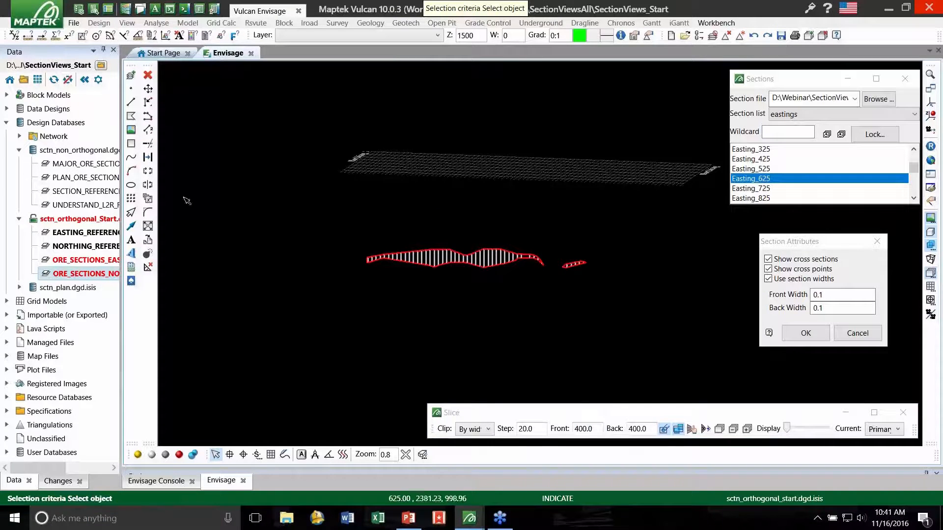
pyautogui.press('Escape')
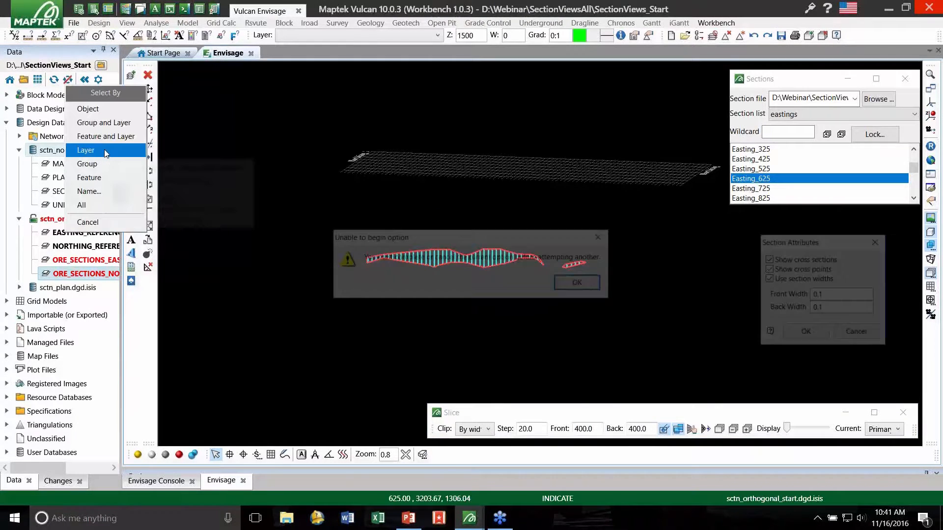
pyautogui.press('Escape')
# - Open the sctn_non_orthogonal design database, saving the edited ore section layers of the orthogonal database
pyautogui.click(98, 150)
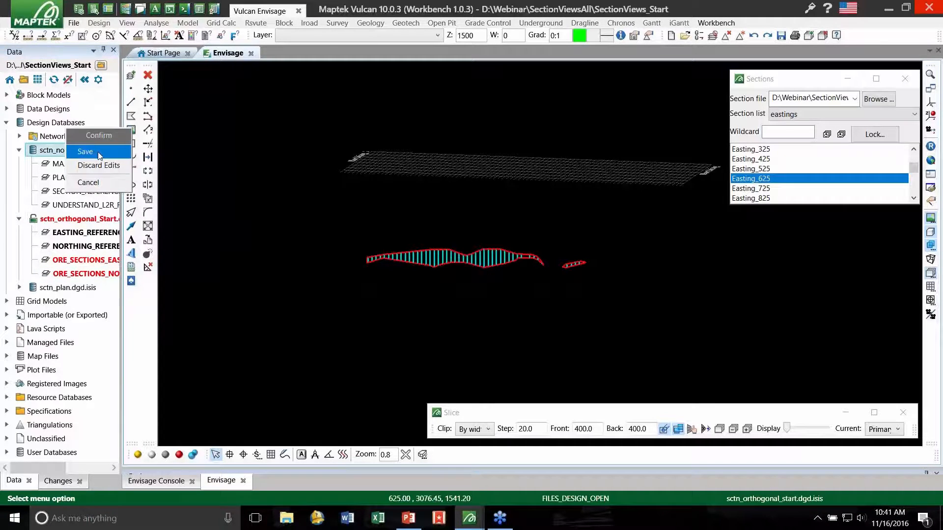
pyautogui.click(99, 153)
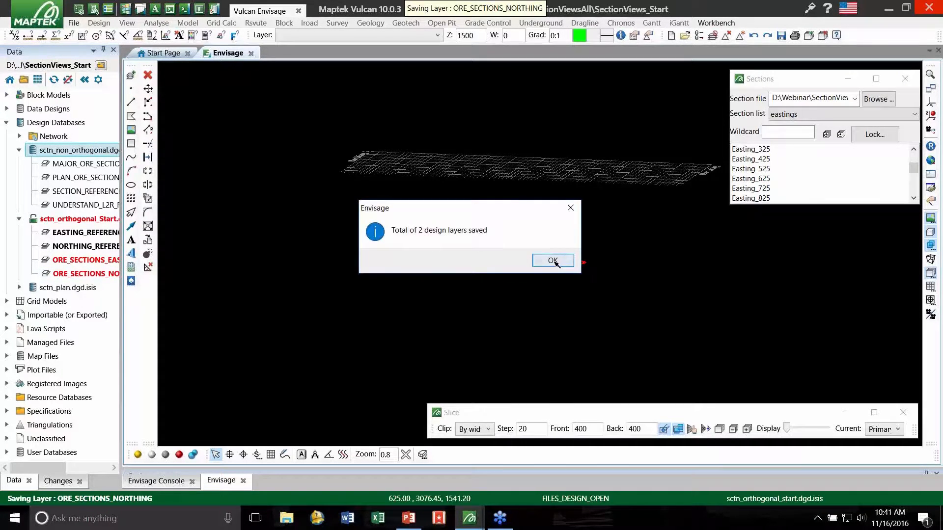
pyautogui.click(553, 261)
# - Load all the sctn_non_orthogonal layers and reset the view to show the ore and Major section lines in plan
pyautogui.click(100, 191)
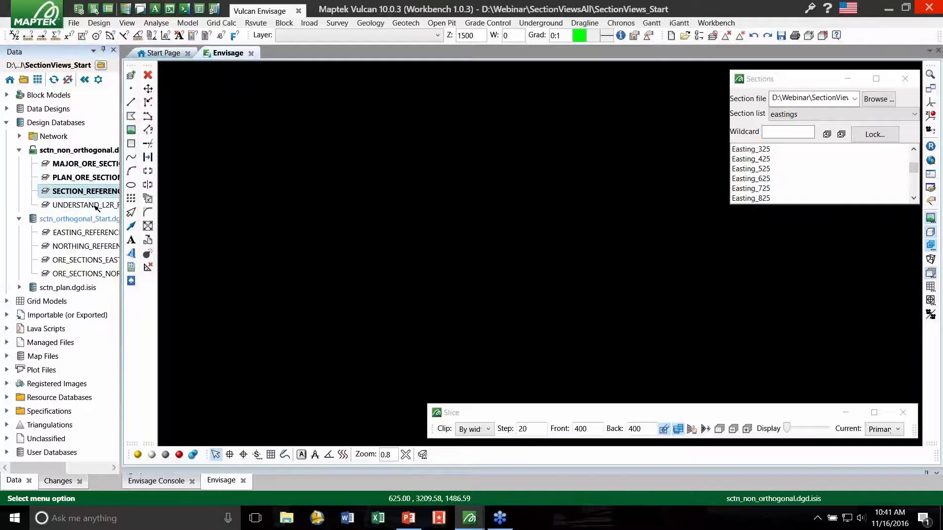
pyautogui.click(930, 151)
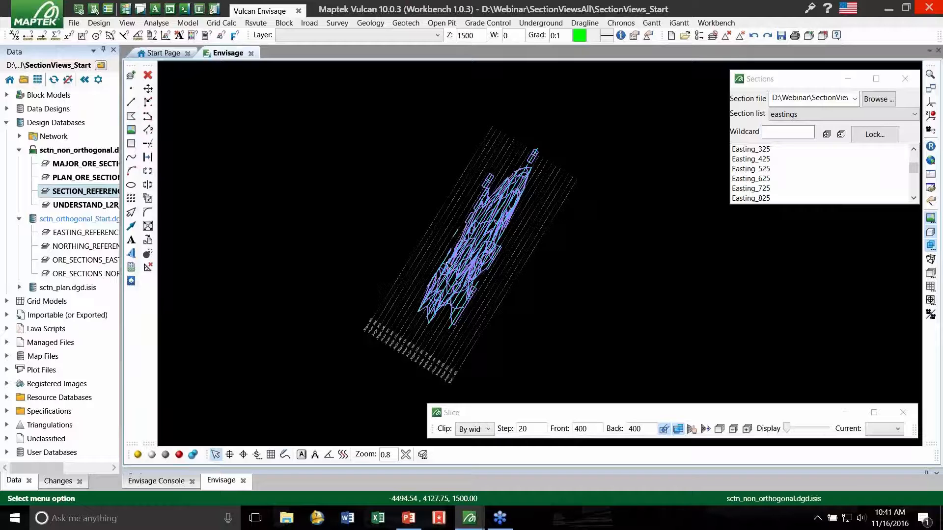
pyautogui.scroll(3, 444, 270)
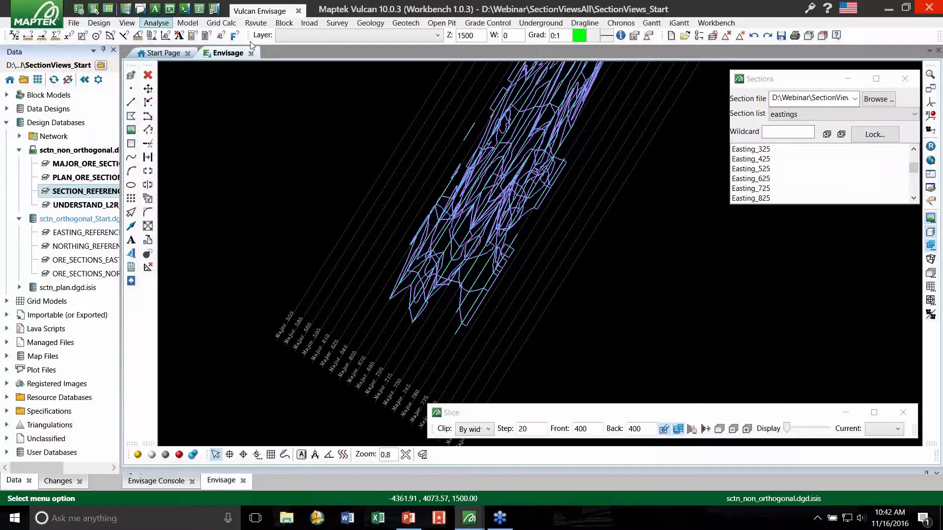
# - Start a new section definition with webinar_non_orthogonal as the section file name
pyautogui.click(127, 23)
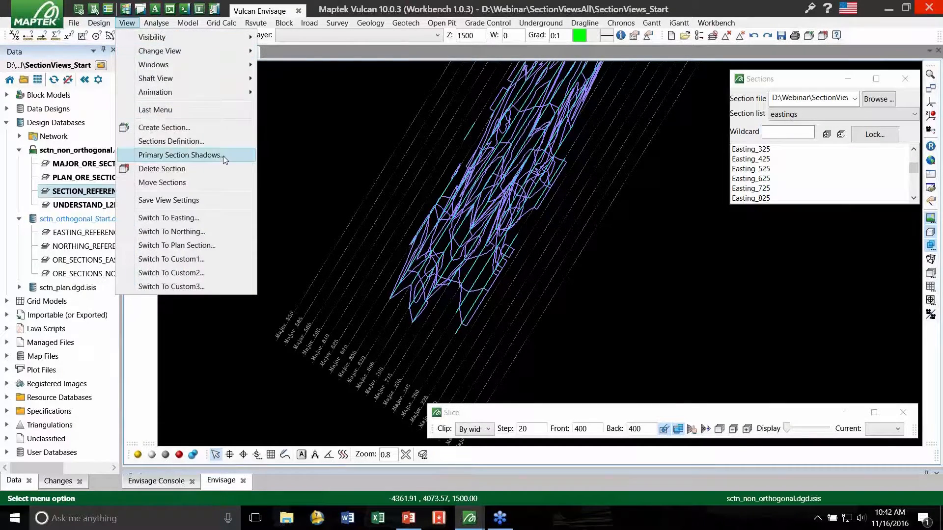
pyautogui.click(199, 142)
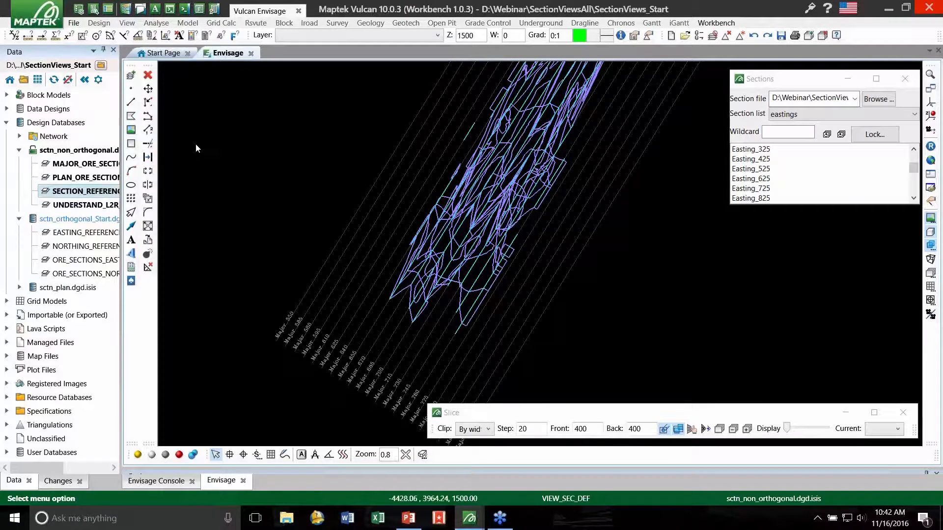
pyautogui.write('we')
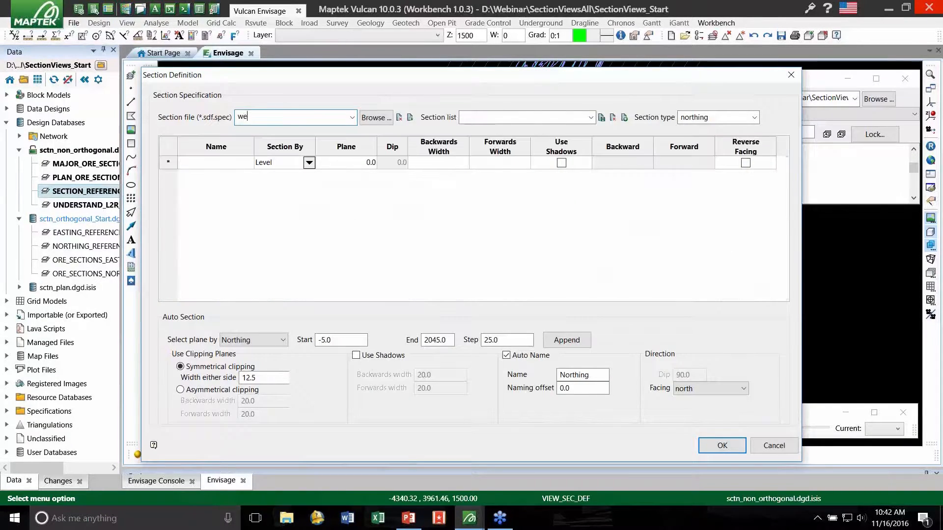
pyautogui.write('binary')
pyautogui.write('non_orthogonal')
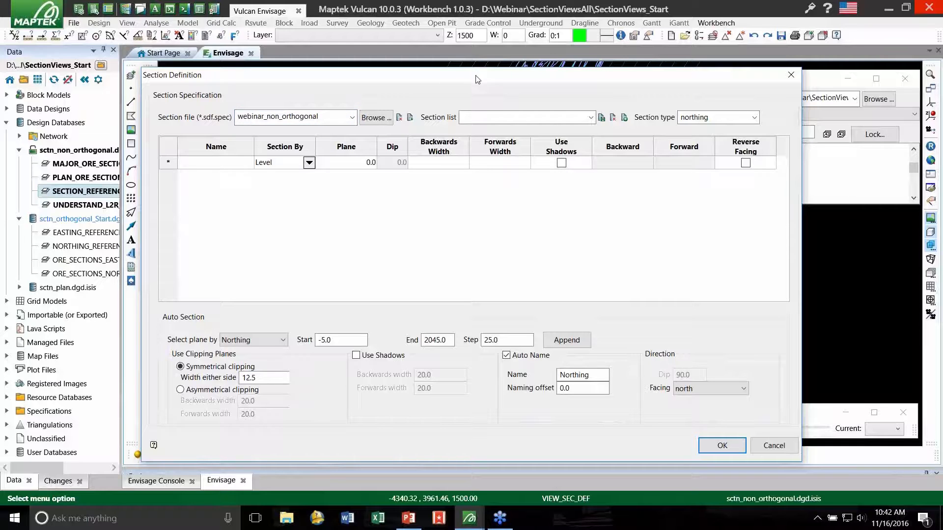
# - Name the section list major, set its section type to custom1, and define the section planes by Points
pyautogui.click(503, 116)
pyautogui.click(746, 117)
pyautogui.click(755, 118)
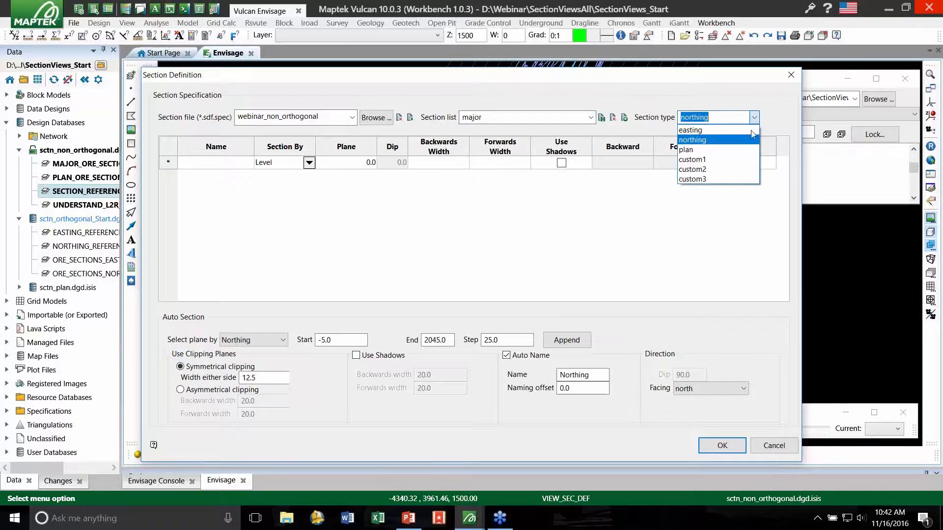
pyautogui.click(715, 160)
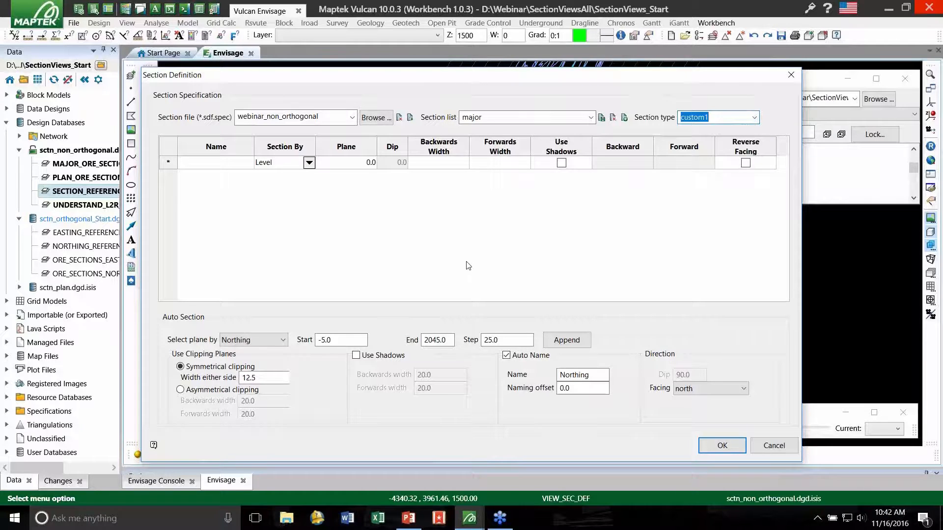
pyautogui.click(447, 254)
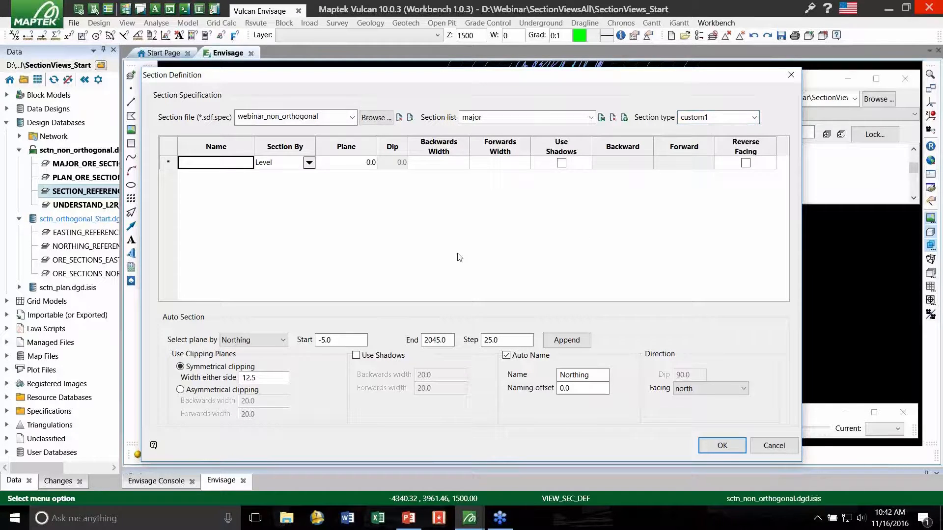
pyautogui.click(256, 341)
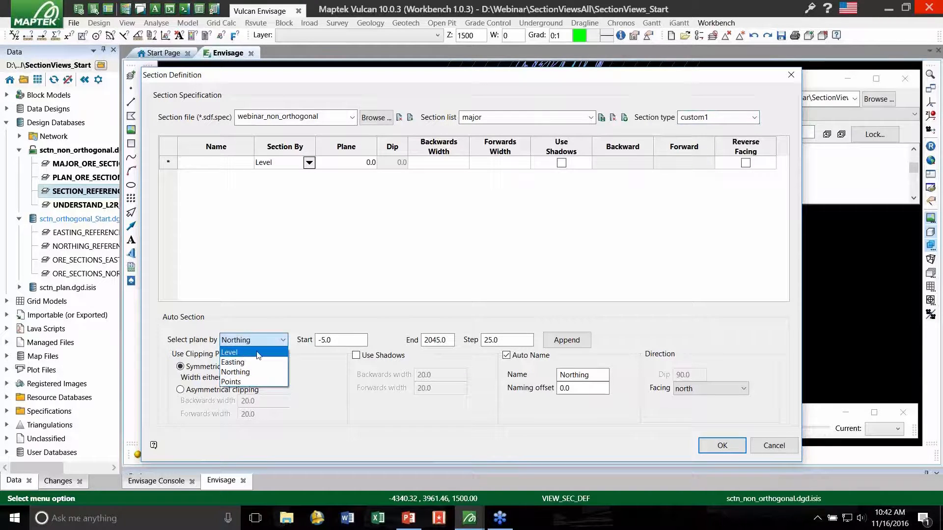
pyautogui.click(247, 383)
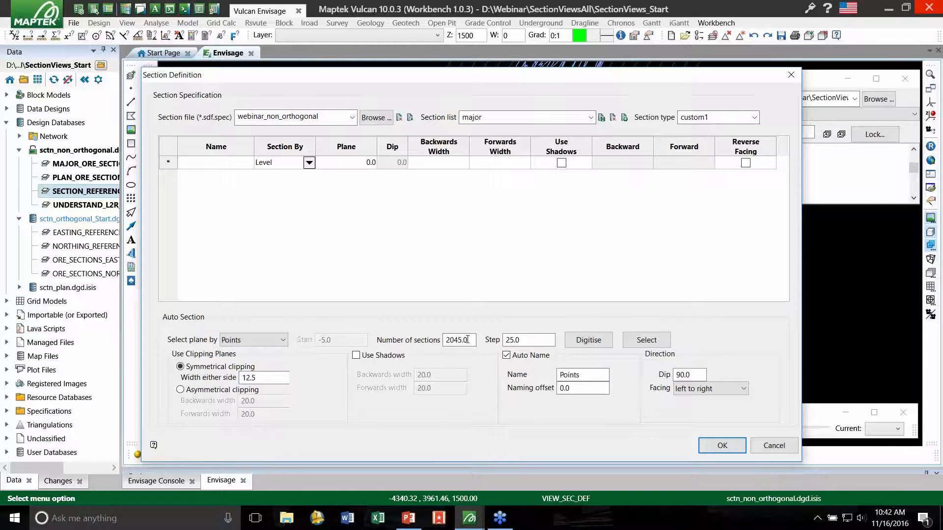
# - Set 25 sections at a step of 15, with symmetrical clipping of 7.5 on either side
pyautogui.moveTo(469, 336); pyautogui.dragTo(434, 341)
pyautogui.write('25.0')
pyautogui.click(536, 341)
pyautogui.doubleClick(537, 340)
pyautogui.write('15.0')
pyautogui.moveTo(259, 379); pyautogui.dragTo(213, 381)
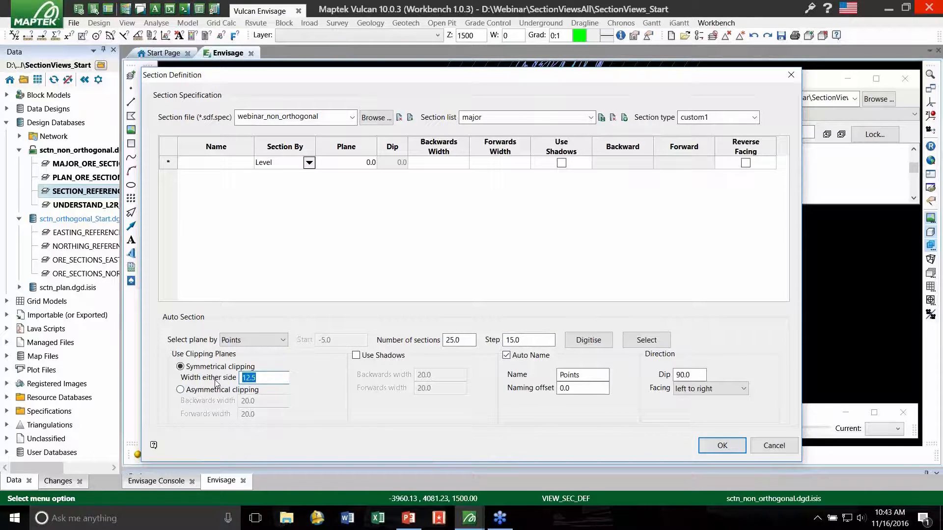
pyautogui.write('7')
# - Set the auto name to Major with a naming offset of 550, matching the outermost northwest section line's label
pyautogui.moveTo(593, 375); pyautogui.dragTo(527, 378)
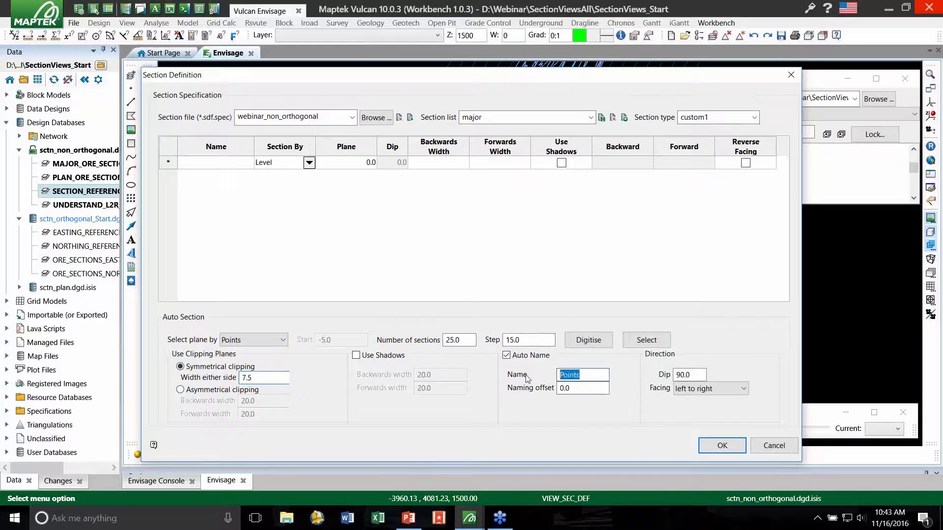
pyautogui.write('Major')
pyautogui.click(580, 388)
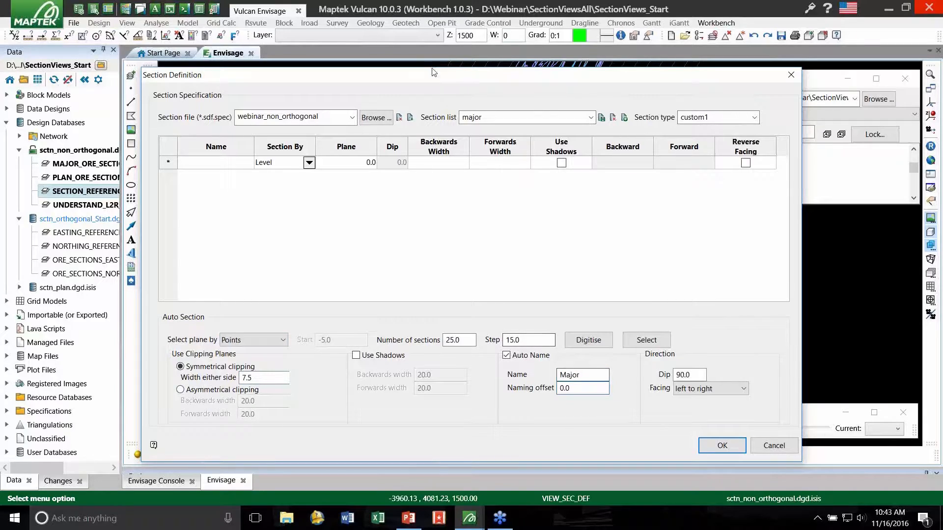
pyautogui.moveTo(439, 76); pyautogui.dragTo(479, 382)
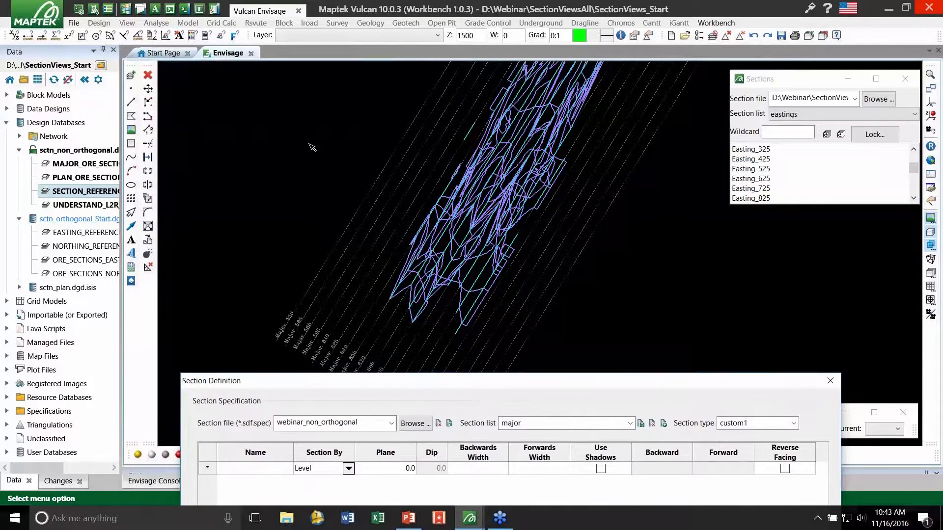
pyautogui.scroll(5, 337, 237)
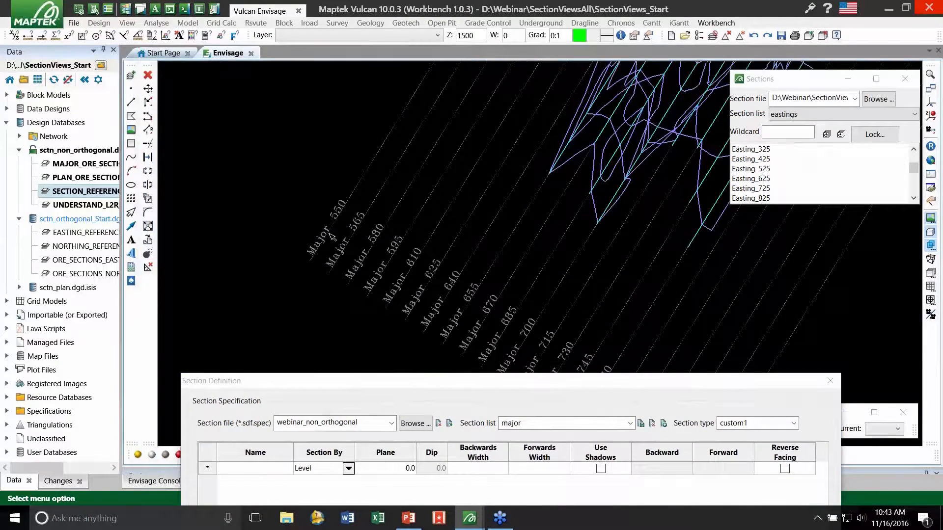
pyautogui.scroll(1, 344, 204)
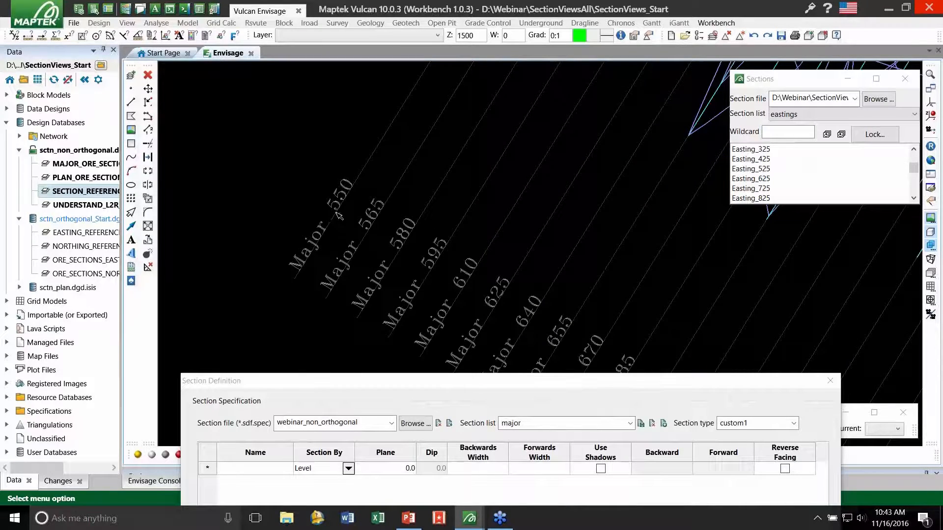
pyautogui.scroll(-3, 408, 260)
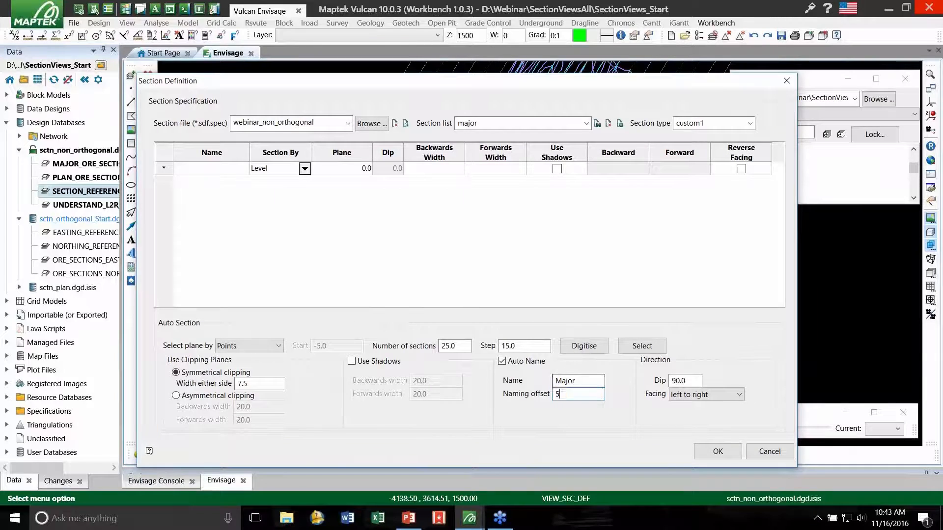
pyautogui.write('500')
# - Check the step and left to right facing settings against the Parallel Sections diagram of L/R points, viewing directions and creation direction
pyautogui.doubleClick(524, 346)
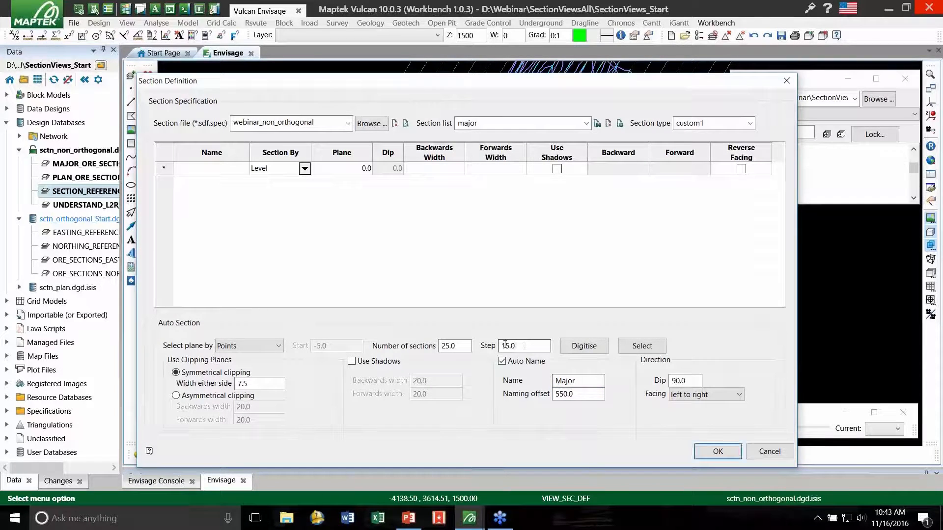
pyautogui.click(624, 364)
pyautogui.click(716, 396)
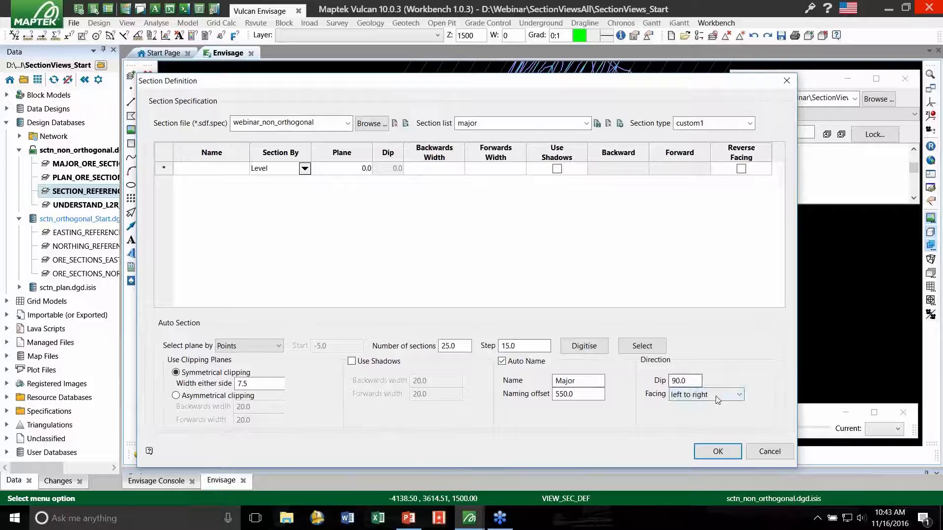
pyautogui.click(718, 396)
pyautogui.moveTo(505, 81); pyautogui.dragTo(443, 359)
pyautogui.scroll(-2, 213, 269)
pyautogui.scroll(-4, 411, 285)
pyautogui.scroll(5, 399, 164)
pyautogui.scroll(1, 366, 173)
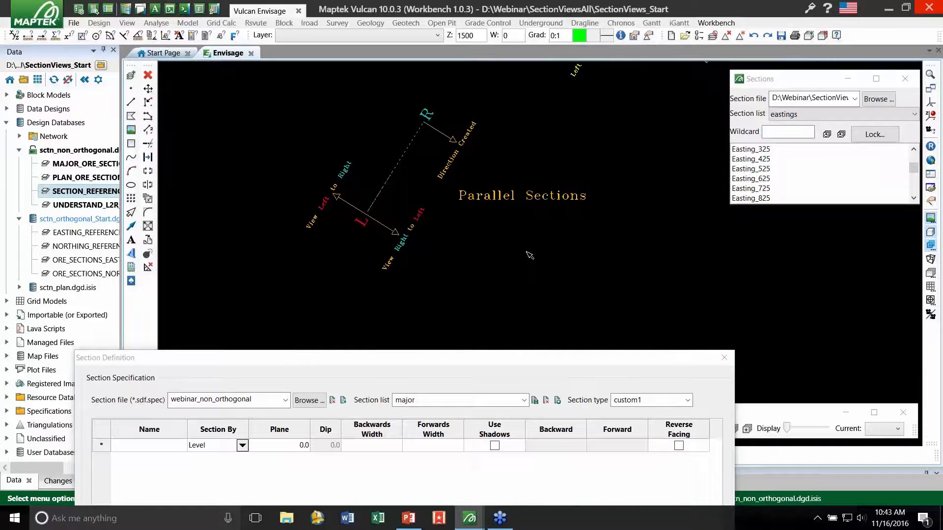
pyautogui.scroll(-1, 526, 253)
pyautogui.scroll(1, 445, 217)
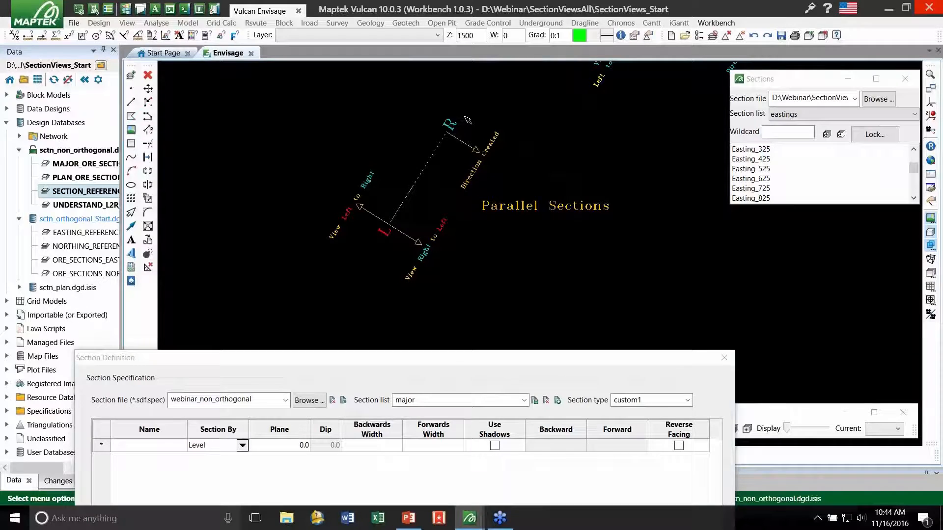
pyautogui.moveTo(405, 363); pyautogui.dragTo(409, 350)
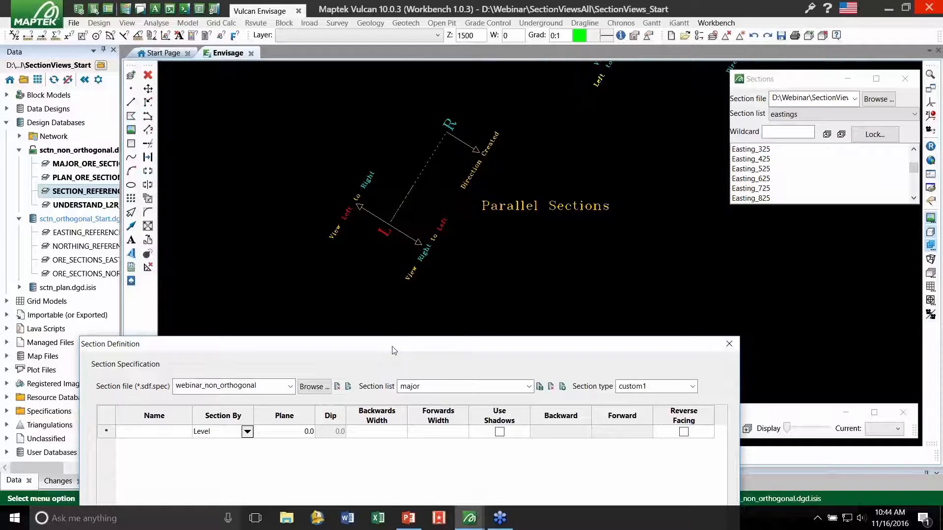
pyautogui.moveTo(393, 350); pyautogui.dragTo(447, 38)
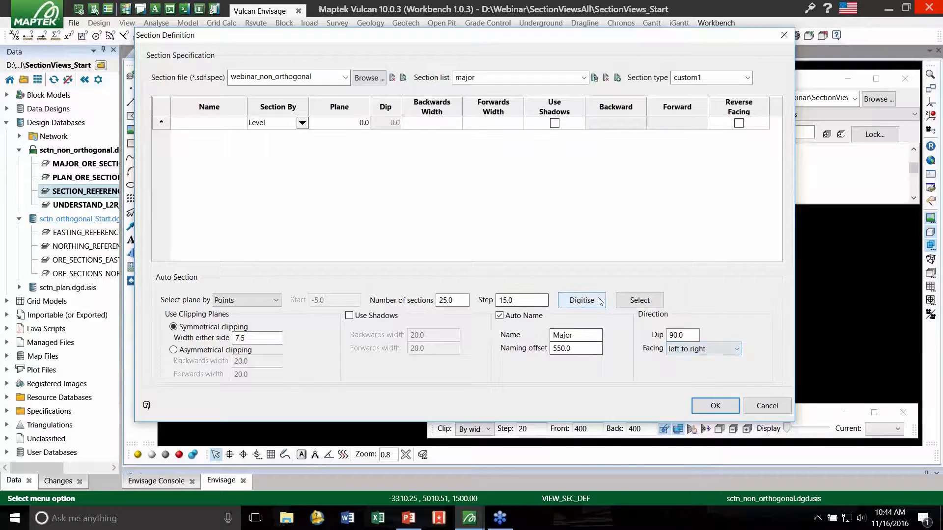
# - Digitise the first plane along the Major 550 line from southwest to northeast using object snap, and save the major section list
pyautogui.click(583, 300)
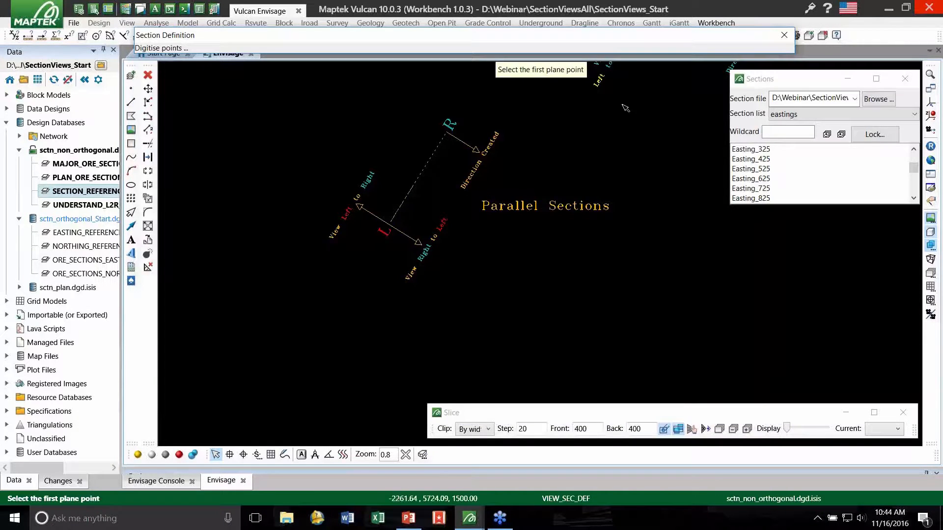
pyautogui.scroll(-4, 547, 235)
pyautogui.scroll(5, 547, 235)
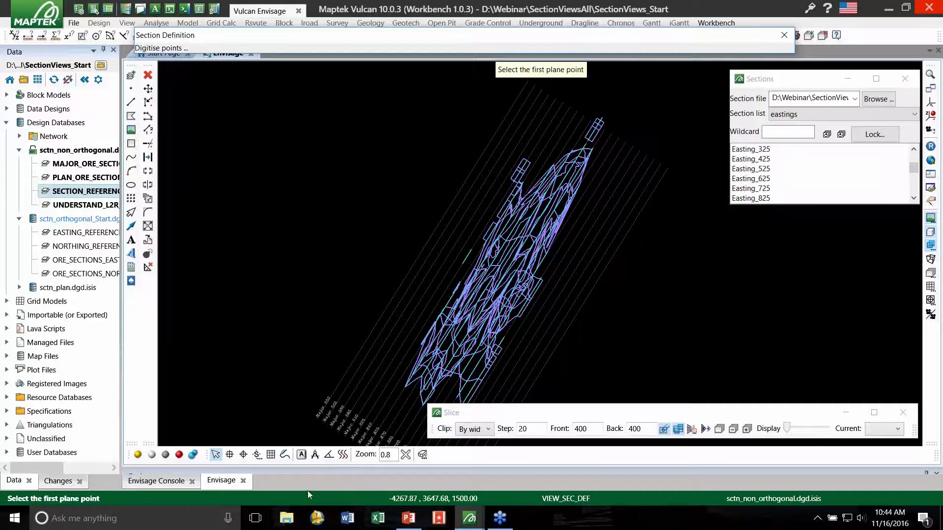
pyautogui.click(230, 454)
pyautogui.click(229, 455)
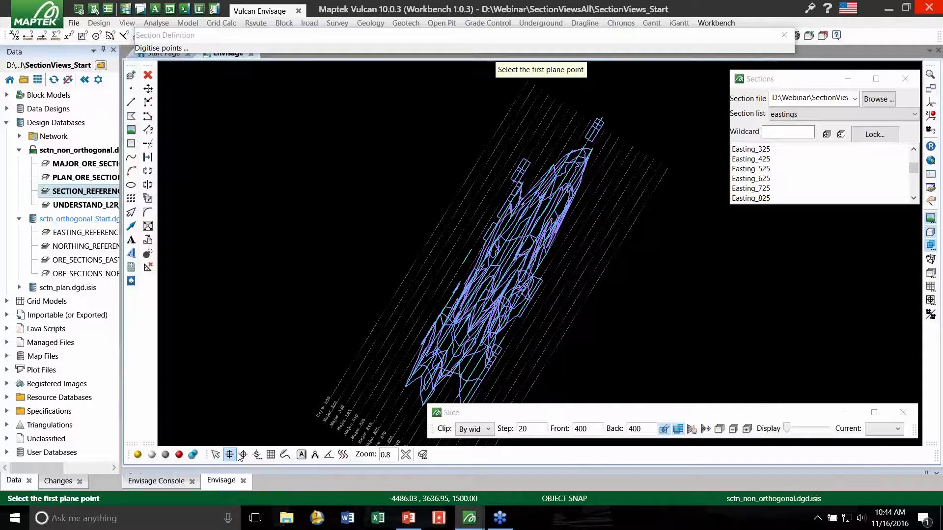
pyautogui.scroll(5, 432, 250)
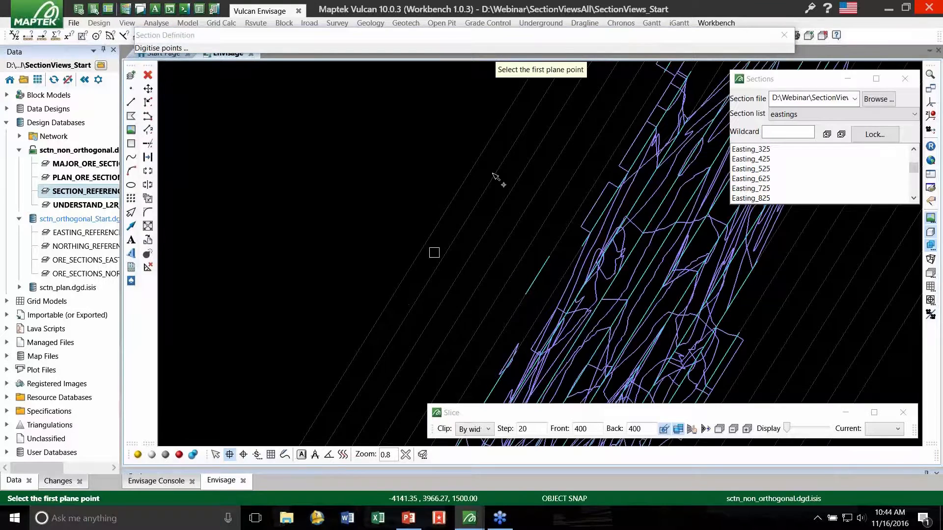
pyautogui.click(360, 349)
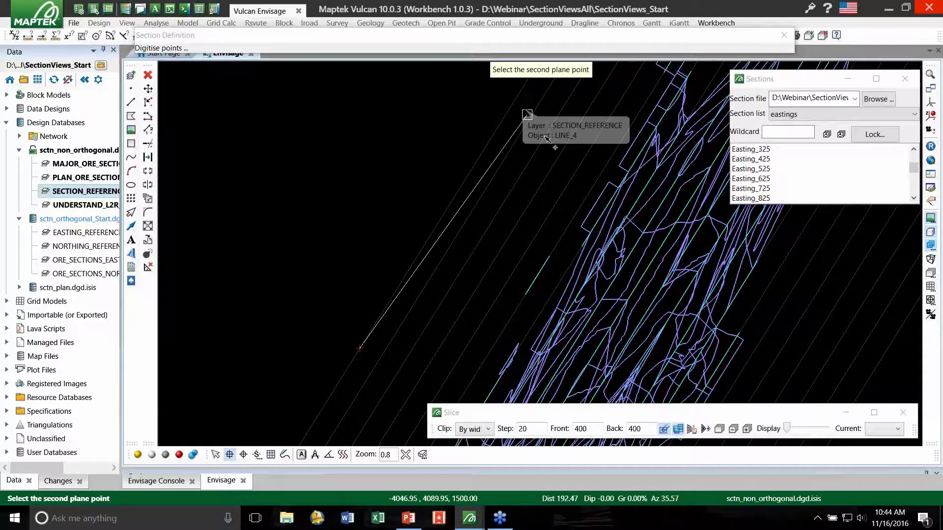
pyautogui.click(517, 101)
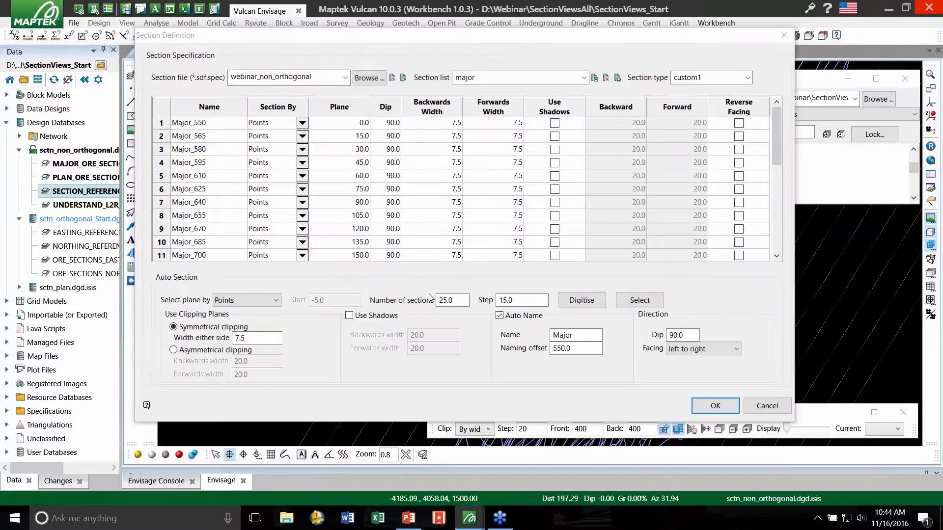
pyautogui.click(596, 81)
# - Start a section list named plan with section type plan and planes selected by Level
pyautogui.click(555, 79)
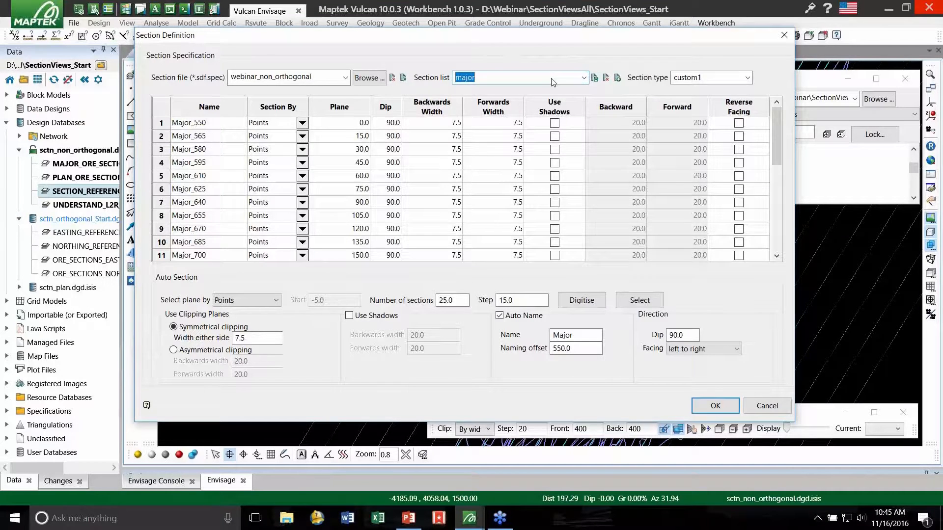
pyautogui.write('plan')
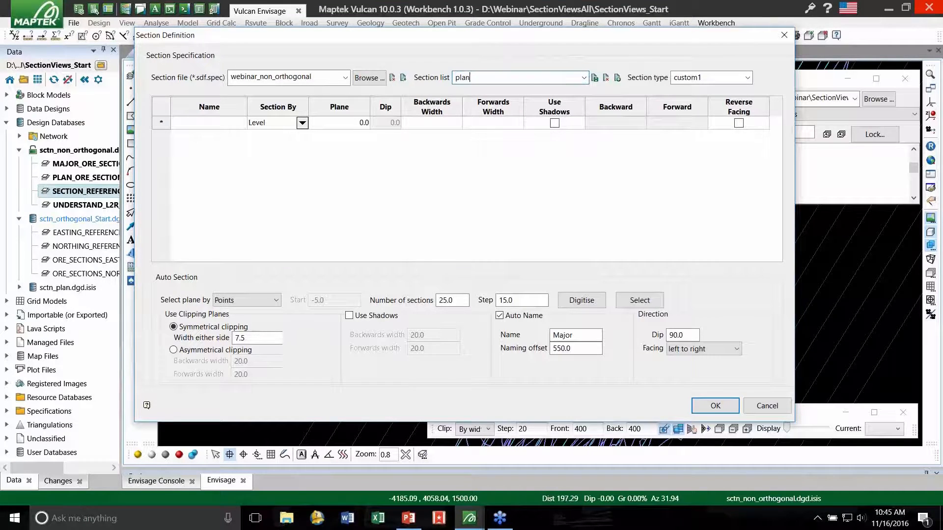
pyautogui.click(747, 78)
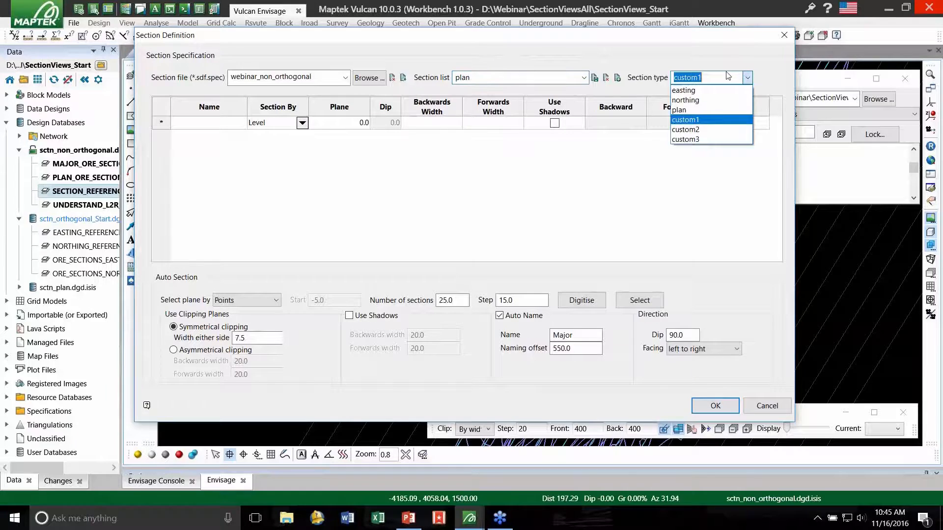
pyautogui.click(686, 110)
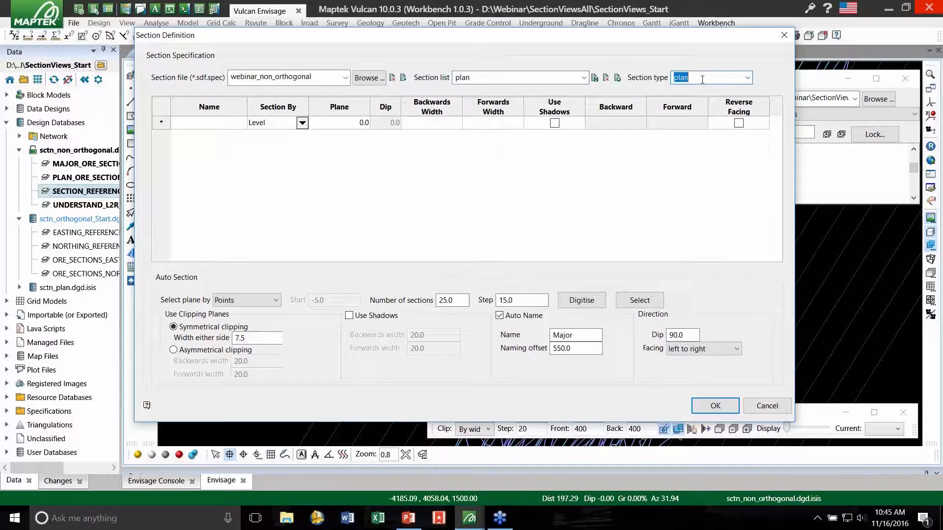
pyautogui.click(260, 300)
pyautogui.click(257, 309)
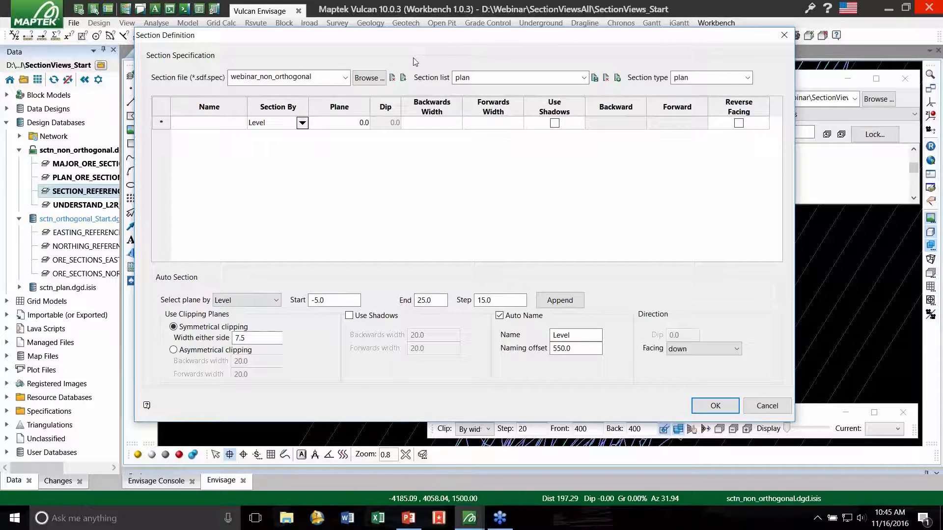
# - Set the level sections to start at 1220, end at 780 and step by 44, with a clipping width of 22 either side
pyautogui.moveTo(329, 299); pyautogui.dragTo(309, 302)
pyautogui.write('1220')
pyautogui.press('Tab')
pyautogui.write('780')
pyautogui.press('Tab')
pyautogui.write('4')
pyautogui.moveTo(249, 337); pyautogui.dragTo(189, 339)
pyautogui.write('22.0')
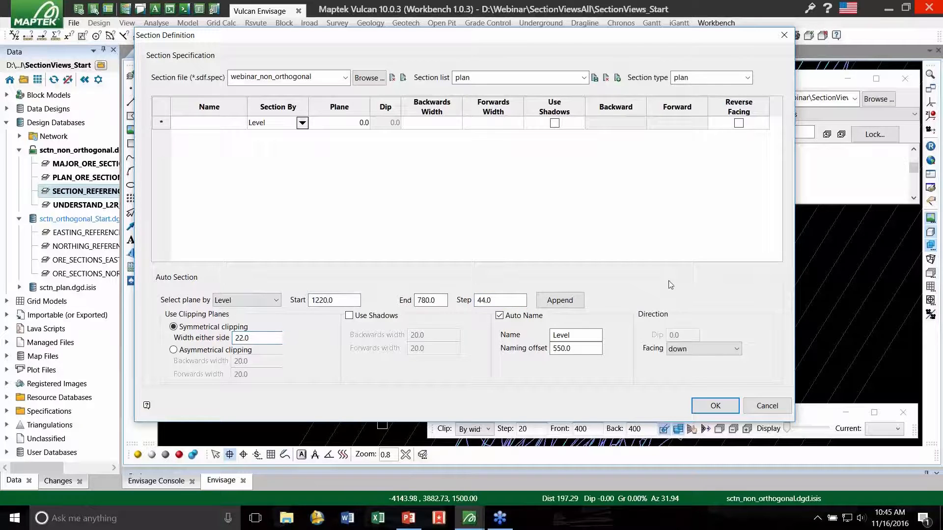
# - Set the auto name of the plan sections to Bench with a naming offset of 0
pyautogui.click(586, 338)
pyautogui.rightClick(555, 338)
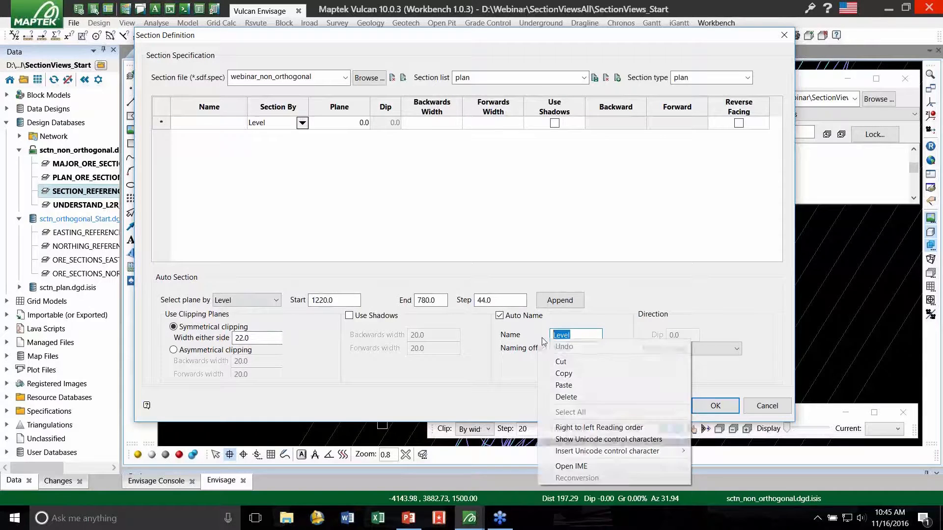
pyautogui.moveTo(595, 337); pyautogui.dragTo(532, 337)
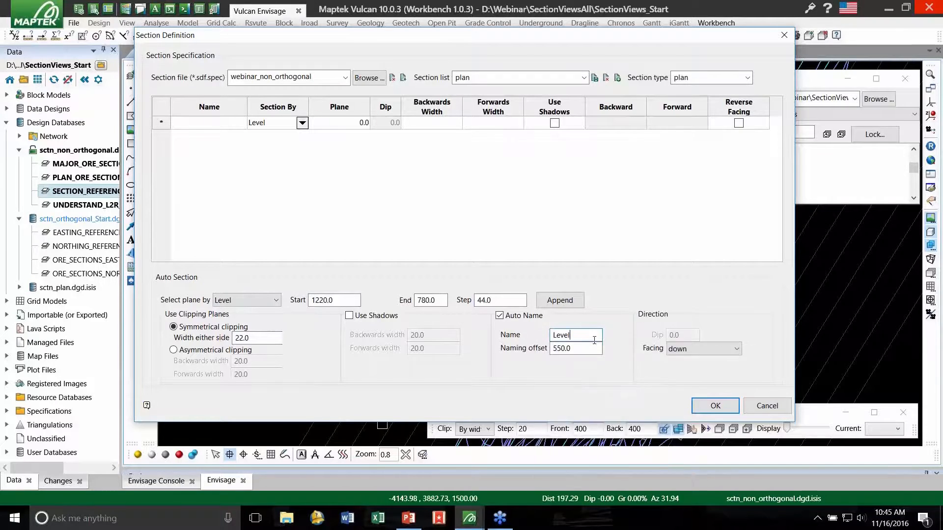
pyautogui.write('Bench')
pyautogui.moveTo(570, 348); pyautogui.dragTo(545, 353)
pyautogui.write('0')
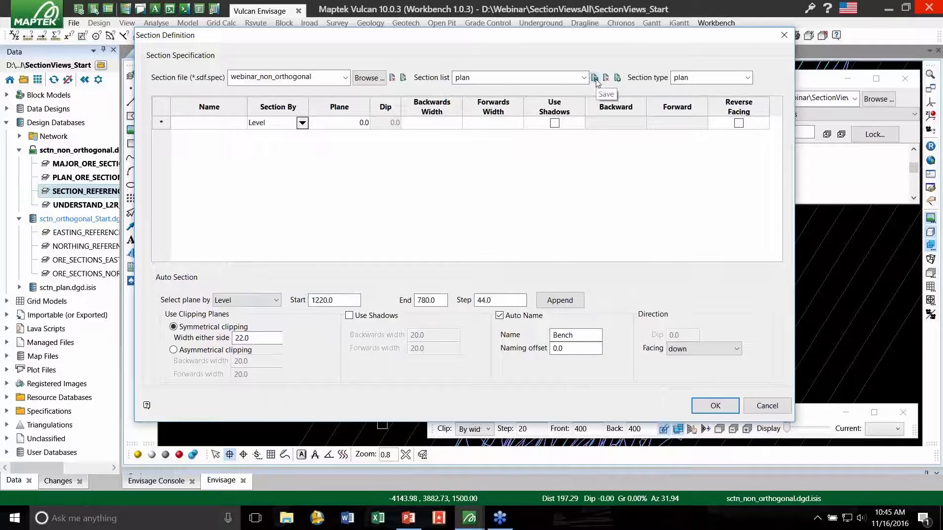
# - Append the Bench level sections to the plan list, save the list and accept the section definition
pyautogui.click(560, 300)
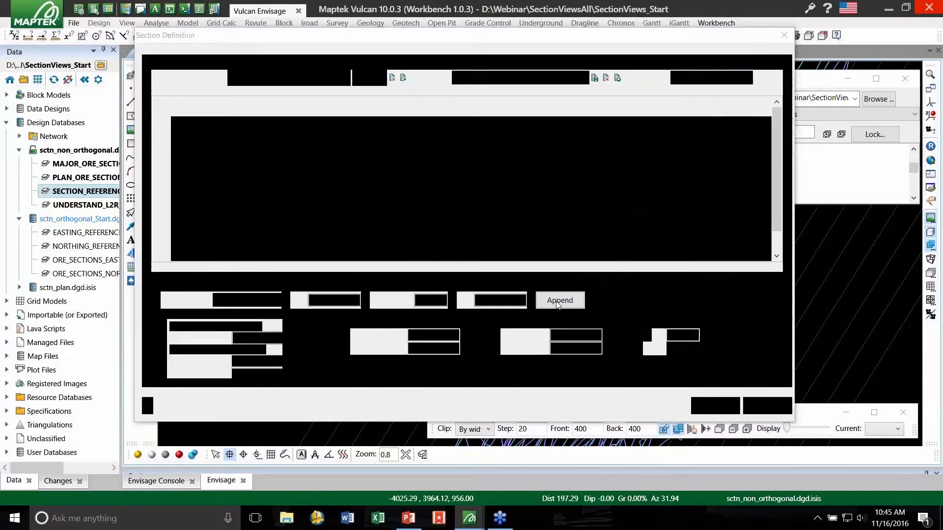
pyautogui.click(595, 78)
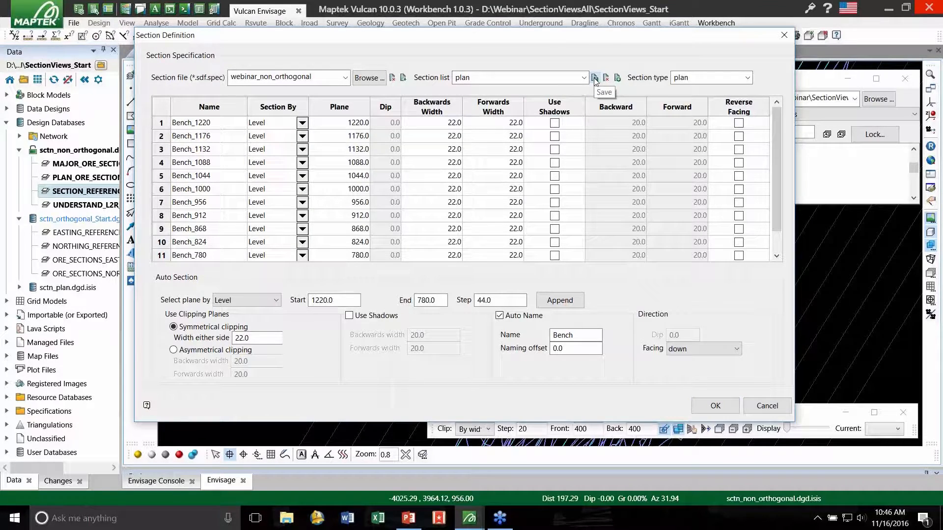
pyautogui.click(711, 405)
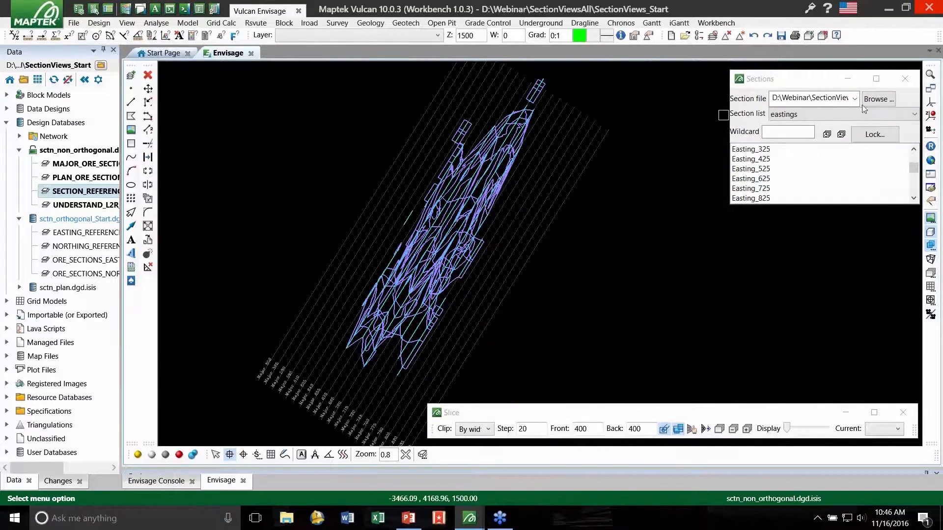
# - Load webinar_non_orthogonal.sdf.spec as the section file in the Sections window and choose the major section list
pyautogui.click(875, 99)
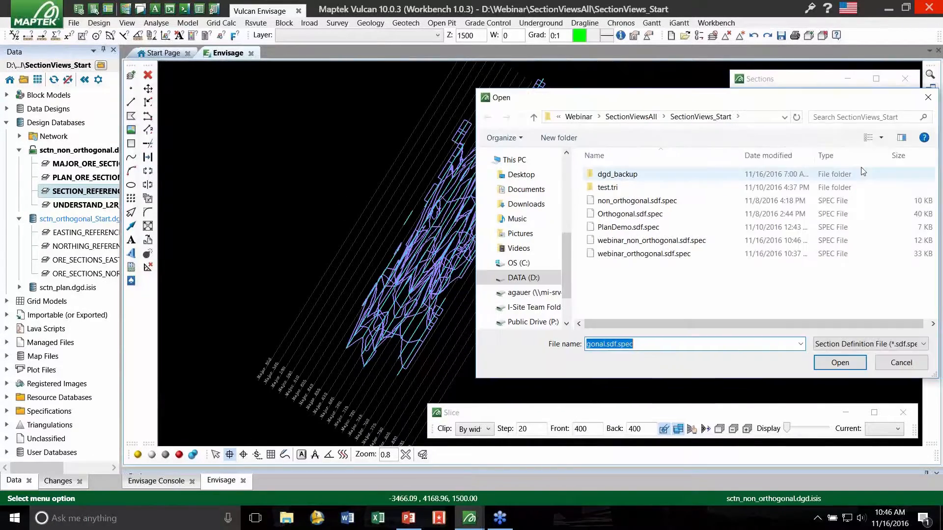
pyautogui.click(668, 242)
pyautogui.doubleClick(668, 243)
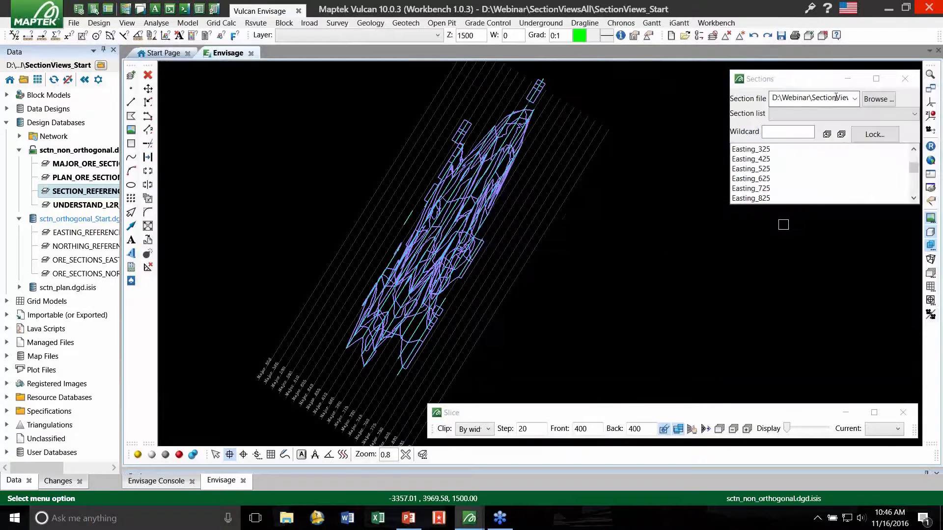
pyautogui.click(835, 113)
pyautogui.click(834, 127)
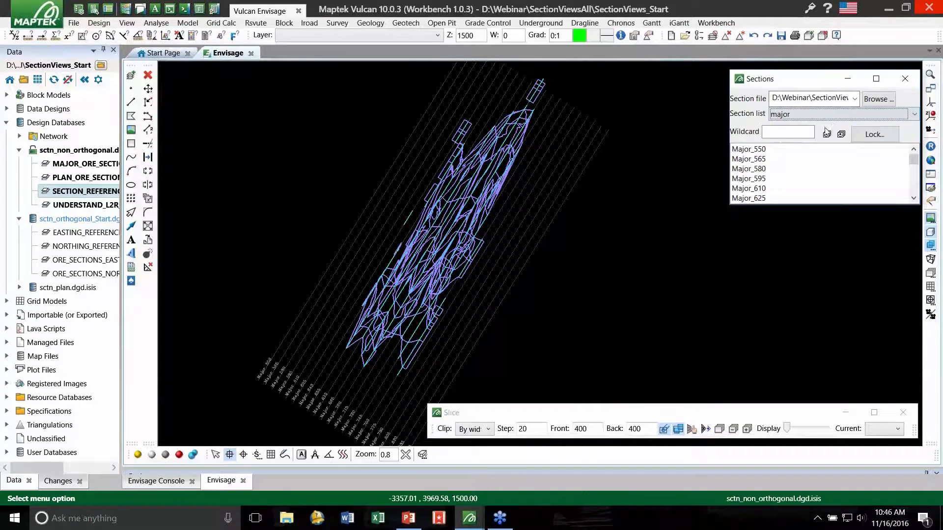
# - View the ore outlines on major sections Major_625 and Major_730
pyautogui.click(793, 197)
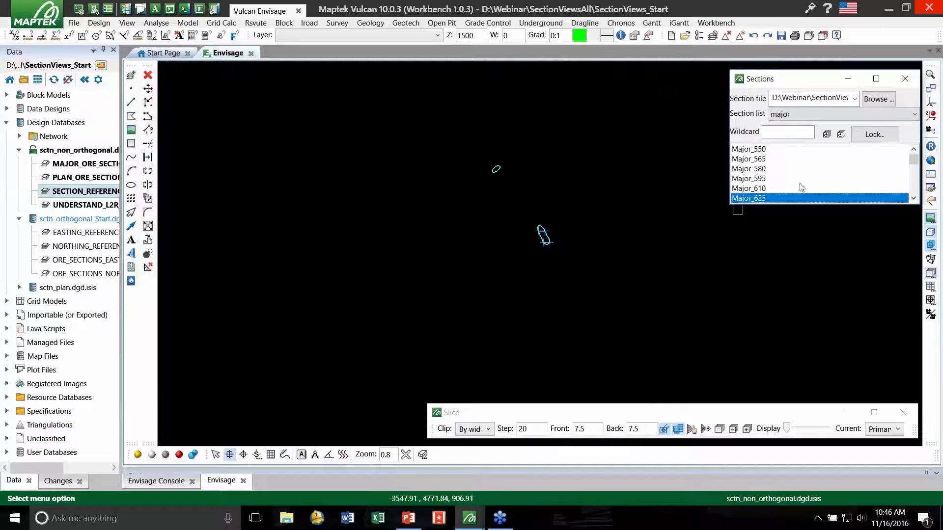
pyautogui.click(784, 182)
pyautogui.scroll(-3, 784, 186)
pyautogui.click(784, 178)
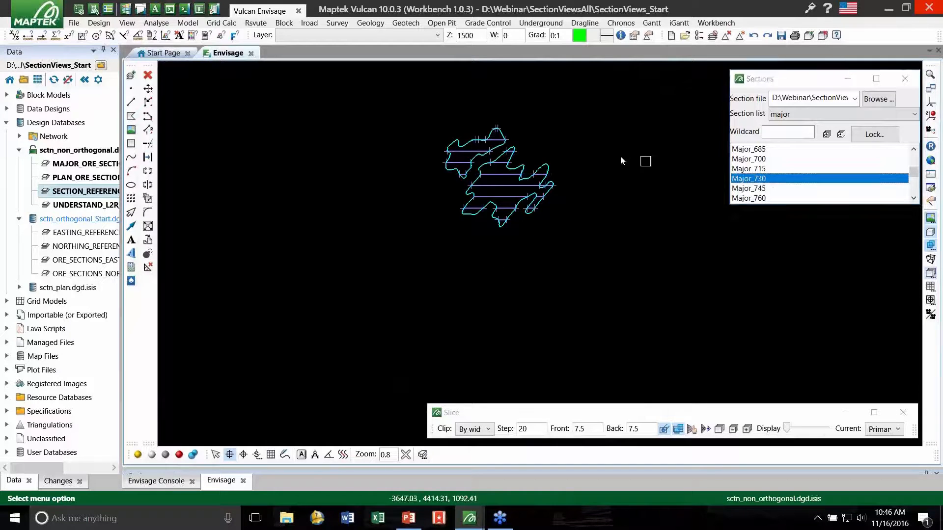
# - Switch to the plan section list, view Bench_1044 and move the Sections window clear of the empty space beside the ore
pyautogui.click(790, 114)
pyautogui.click(802, 136)
pyautogui.click(788, 188)
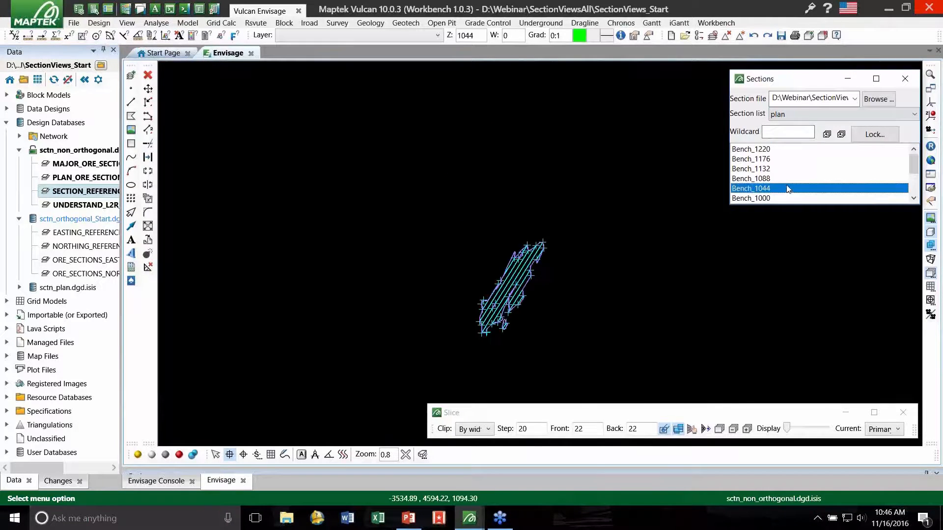
pyautogui.scroll(3, 472, 210)
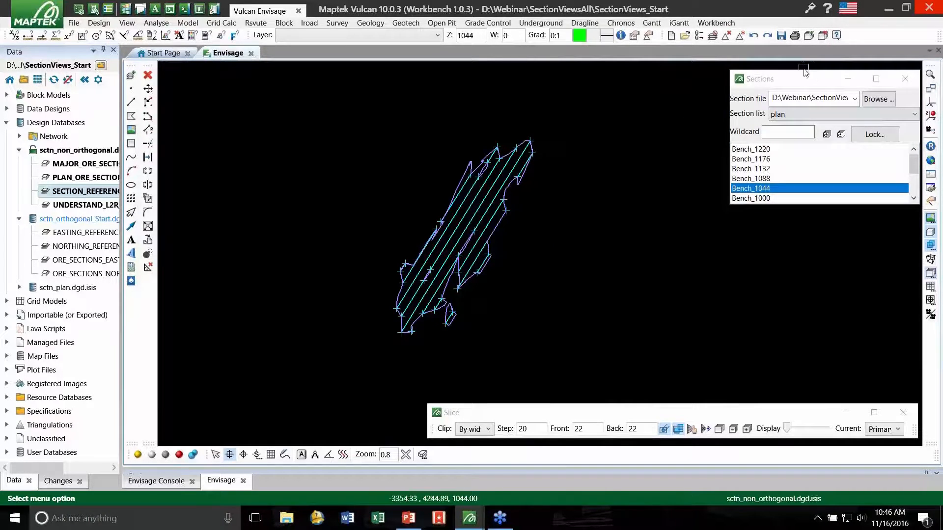
pyautogui.moveTo(802, 87); pyautogui.dragTo(234, 322)
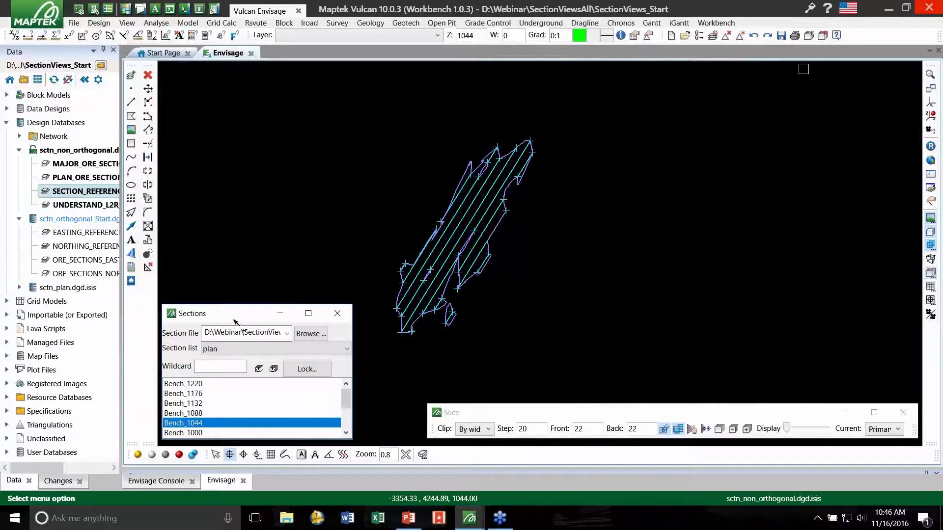
# - Inspect the properties of one major ore line crossing the bench section, with the Property Editor shown wide enough to read, and close it
pyautogui.click(465, 222)
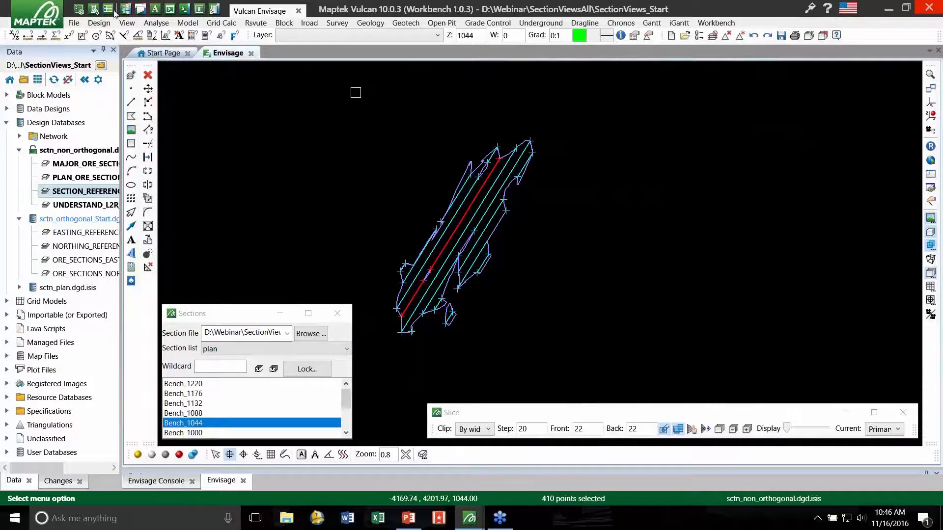
pyautogui.click(80, 9)
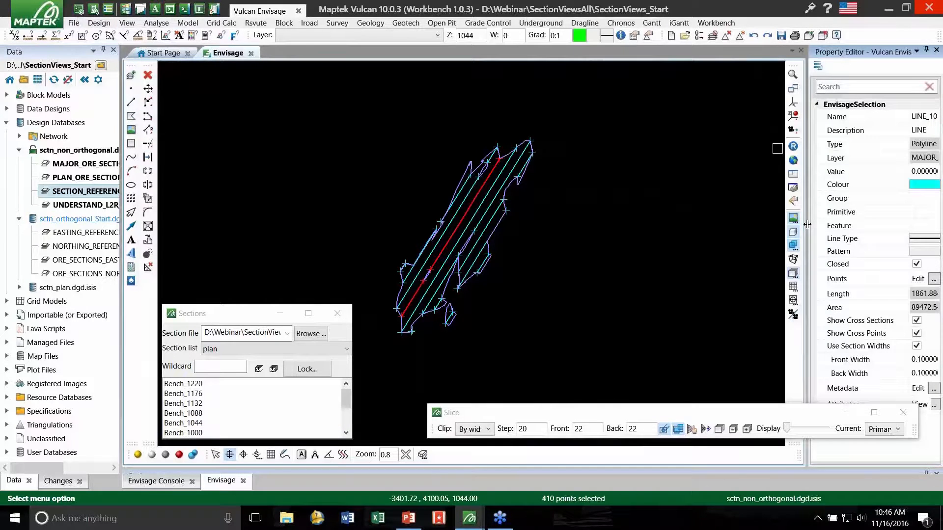
pyautogui.moveTo(738, 230); pyautogui.dragTo(737, 230)
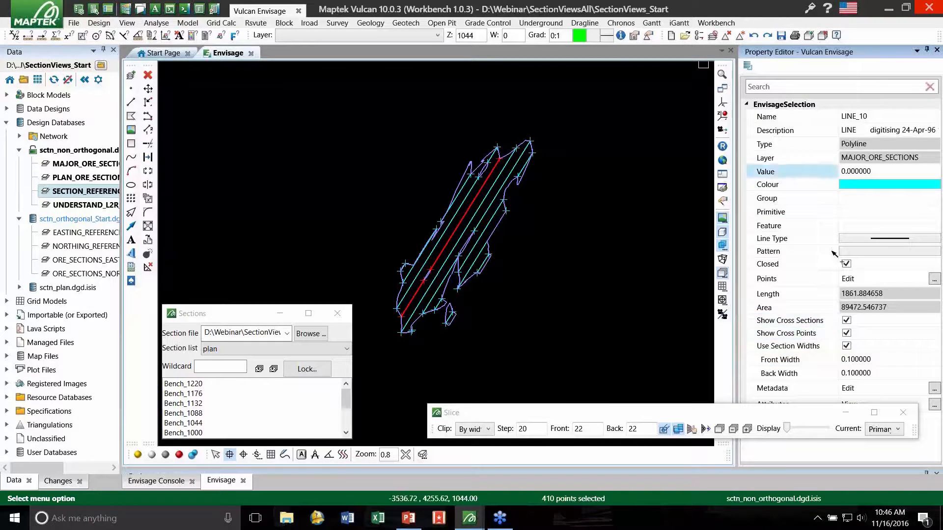
pyautogui.moveTo(680, 128); pyautogui.dragTo(678, 128, button='middle')
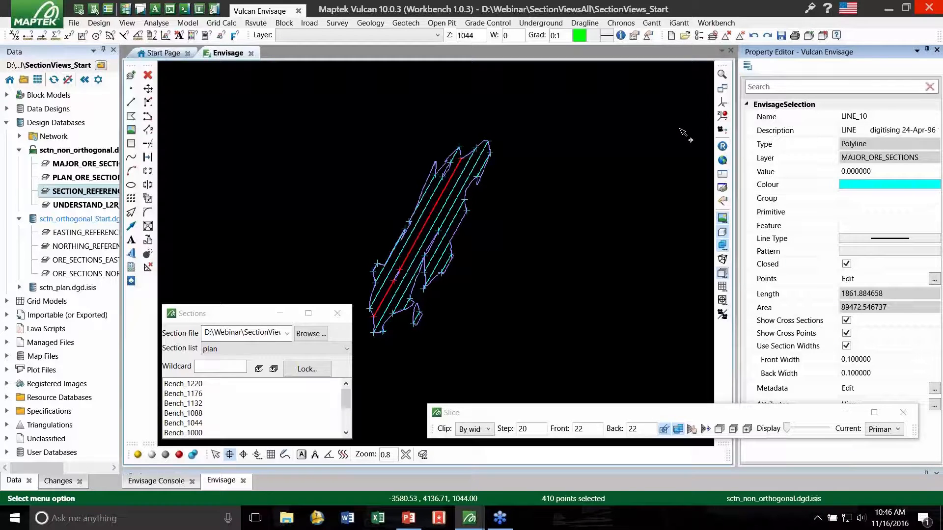
pyautogui.click(653, 170)
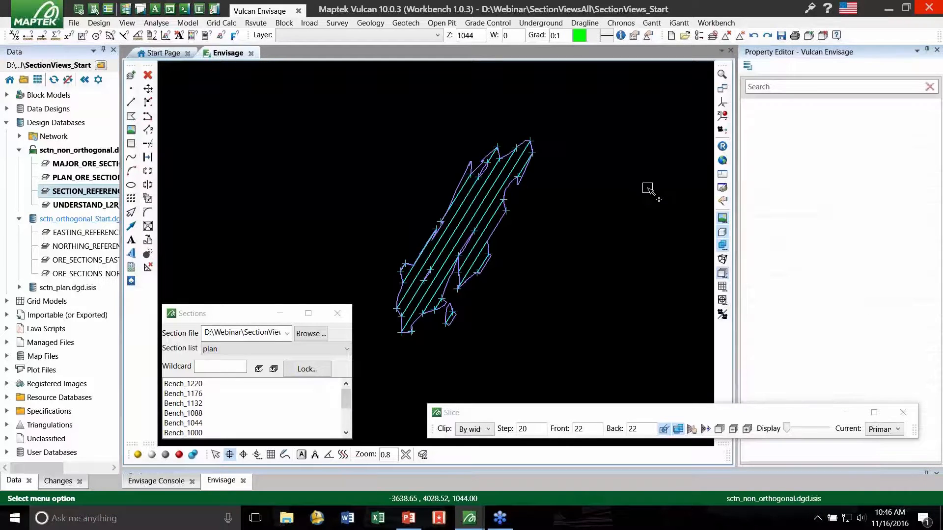
pyautogui.click(937, 50)
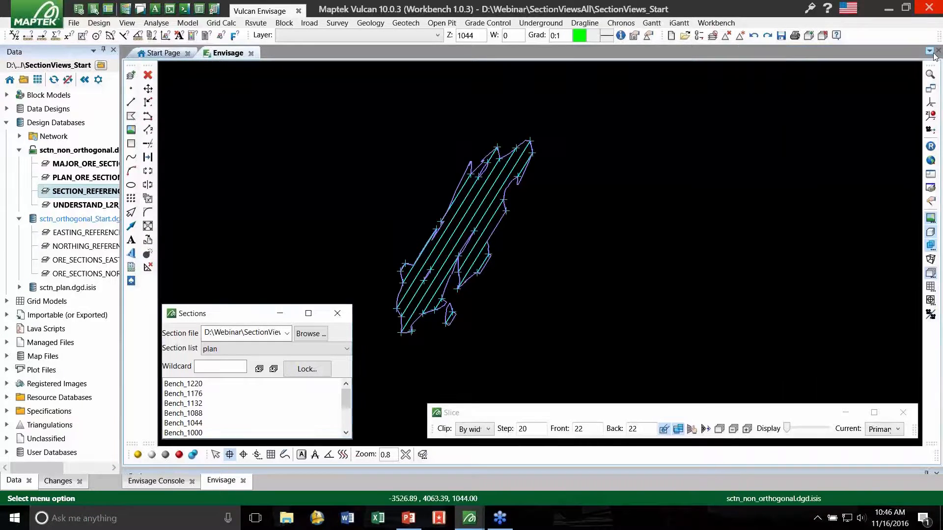
pyautogui.click(678, 163)
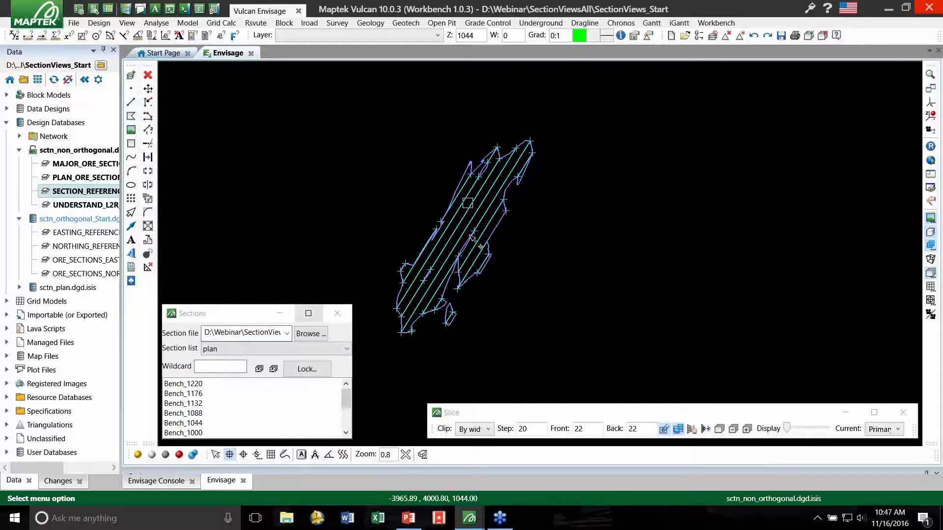
pyautogui.scroll(-3, 471, 238)
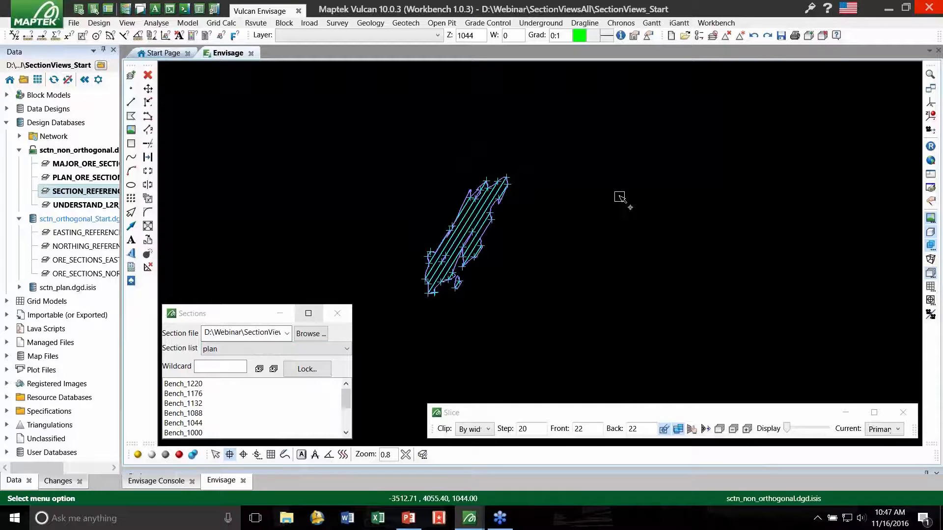
pyautogui.click(211, 317)
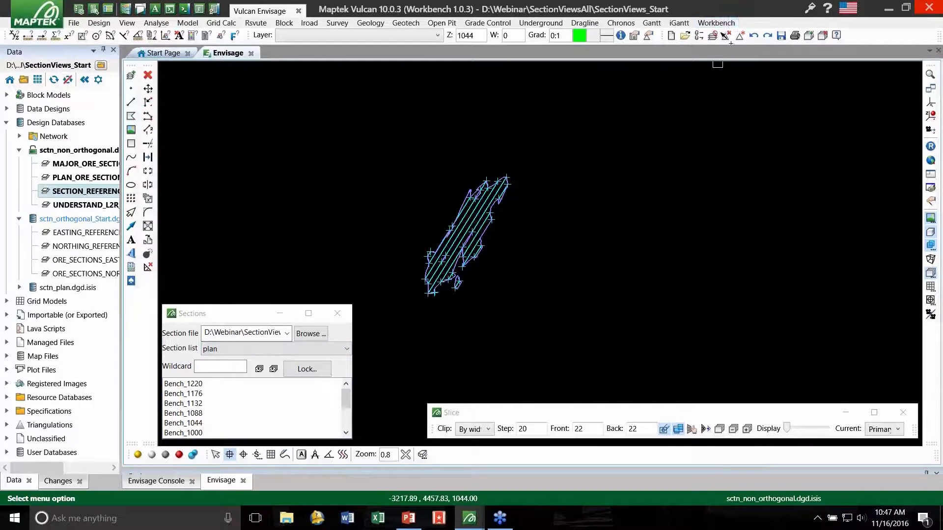
# - Open the user interface customisation and show the Vulcan Envisage View commands alongside the hotkey assignments
pyautogui.click(723, 23)
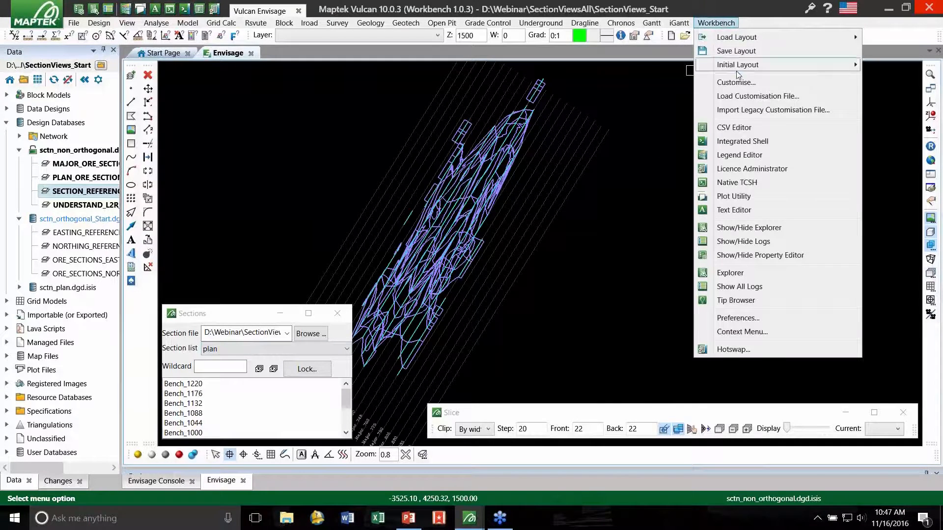
pyautogui.click(757, 83)
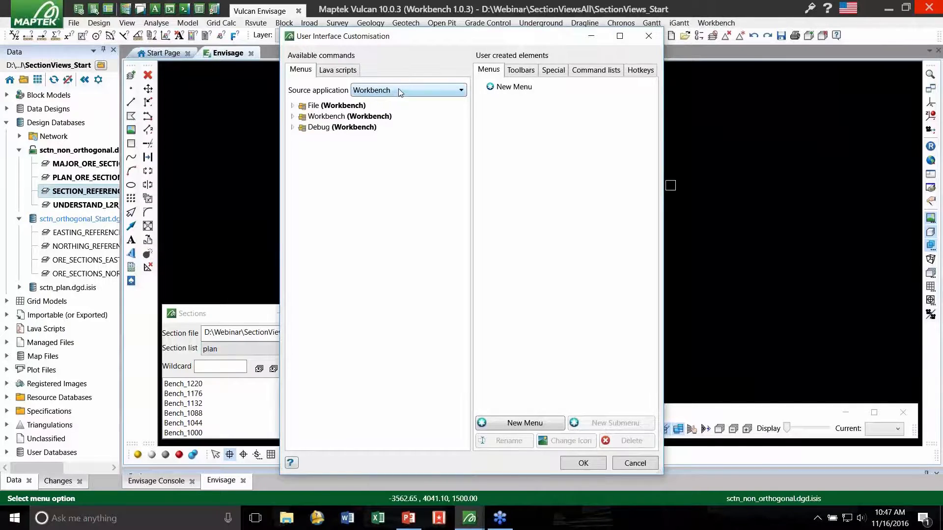
pyautogui.click(397, 91)
pyautogui.click(393, 142)
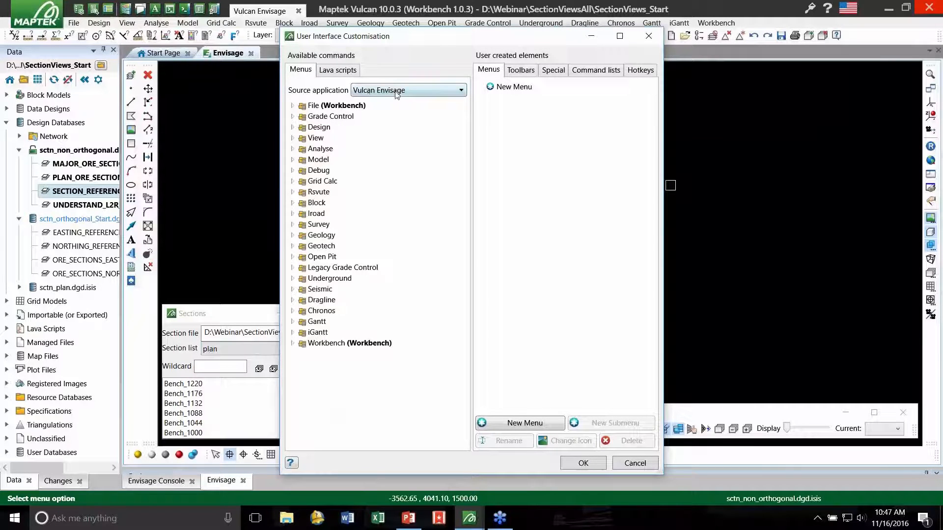
pyautogui.click(292, 139)
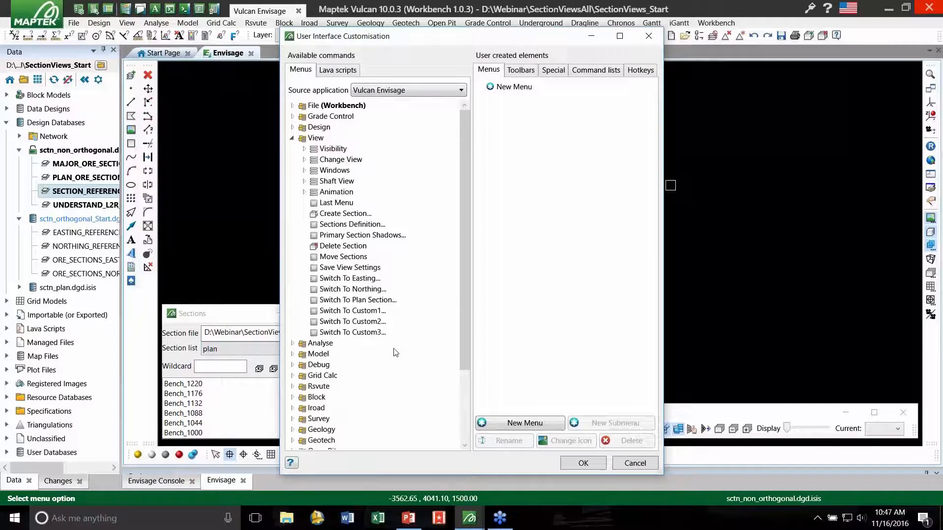
pyautogui.click(641, 71)
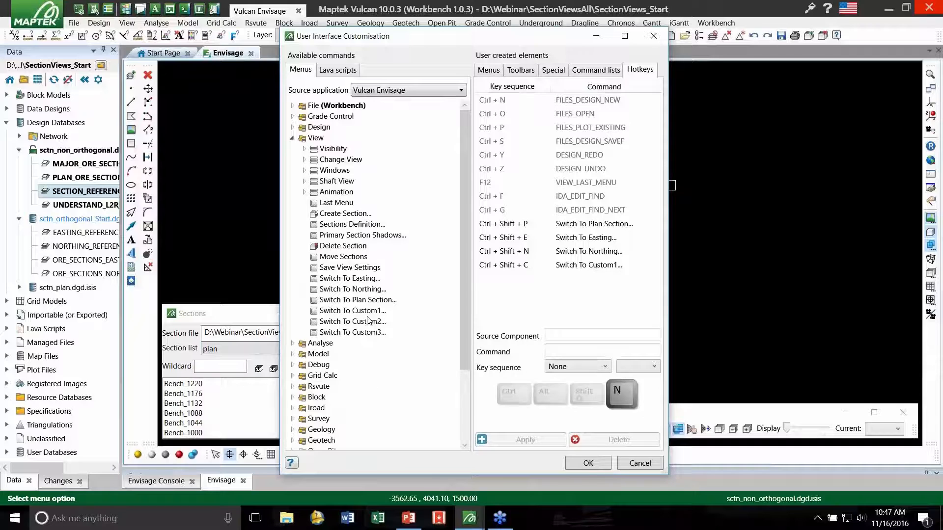
# - Add the Switch To Custom2 command to the hotkeys and assign it the key sequence Ctrl + Shift + J
pyautogui.moveTo(364, 322); pyautogui.dragTo(583, 295)
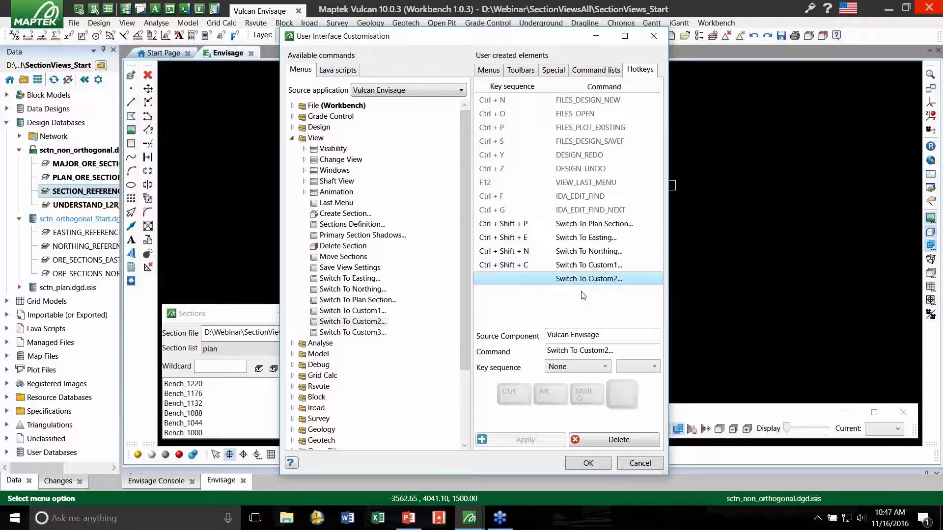
pyautogui.click(573, 366)
pyautogui.click(573, 366)
pyautogui.hotkey('ctrl', 'shift', 'j')
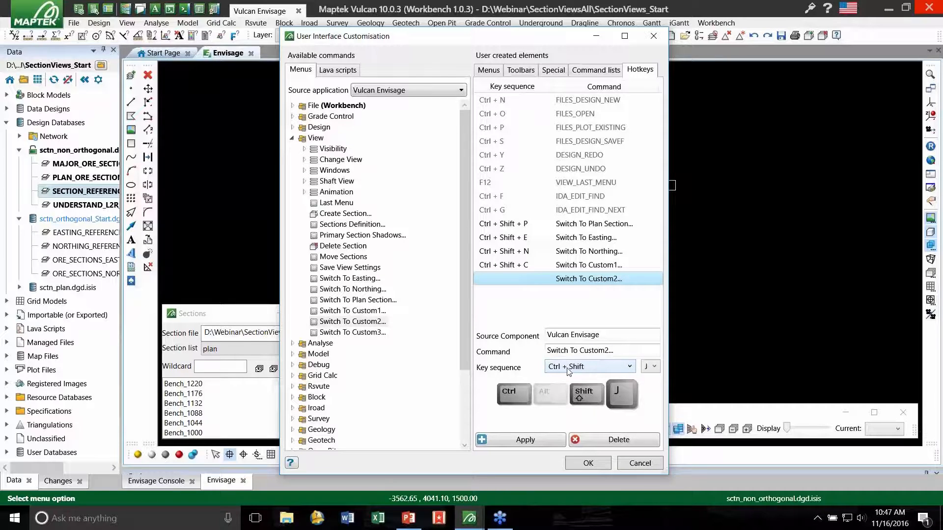
pyautogui.click(527, 439)
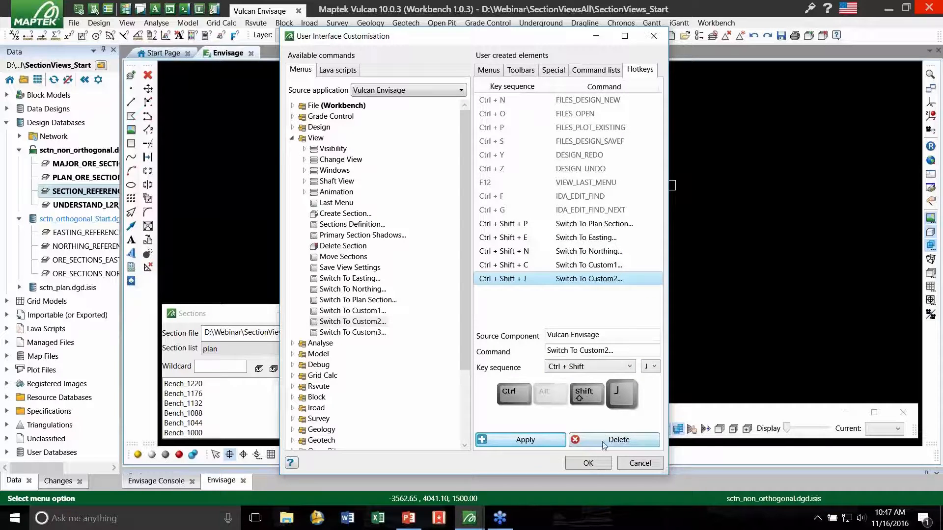
# - Accept the customisation and save it to CustomiseFile.wvc, replacing the existing file
pyautogui.click(589, 464)
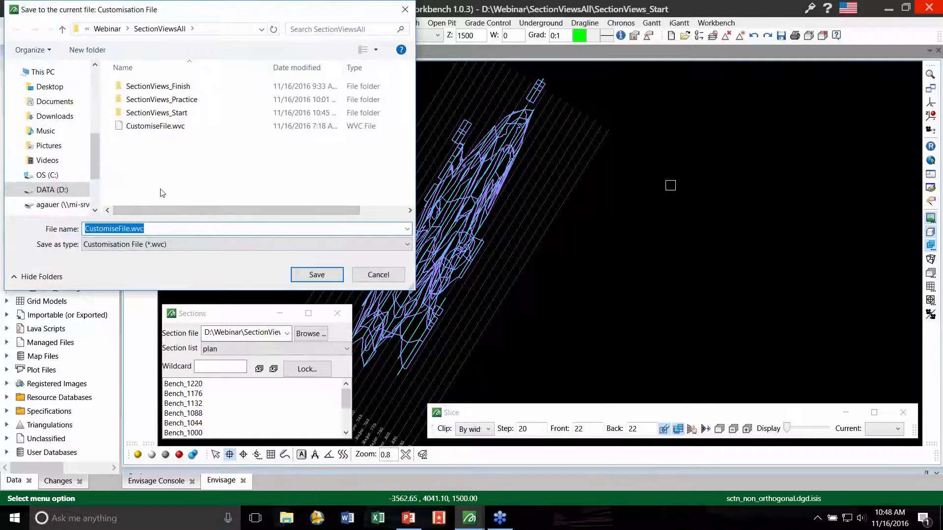
pyautogui.click(317, 274)
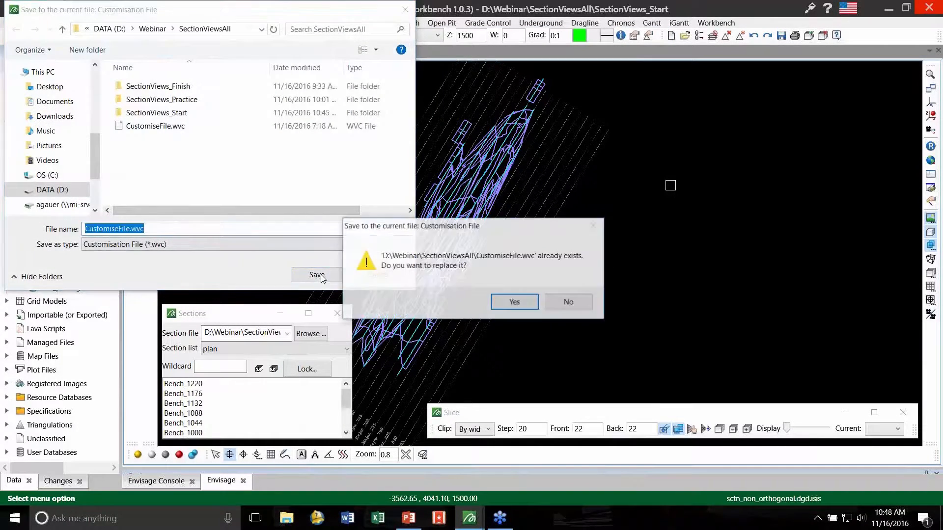
pyautogui.click(515, 302)
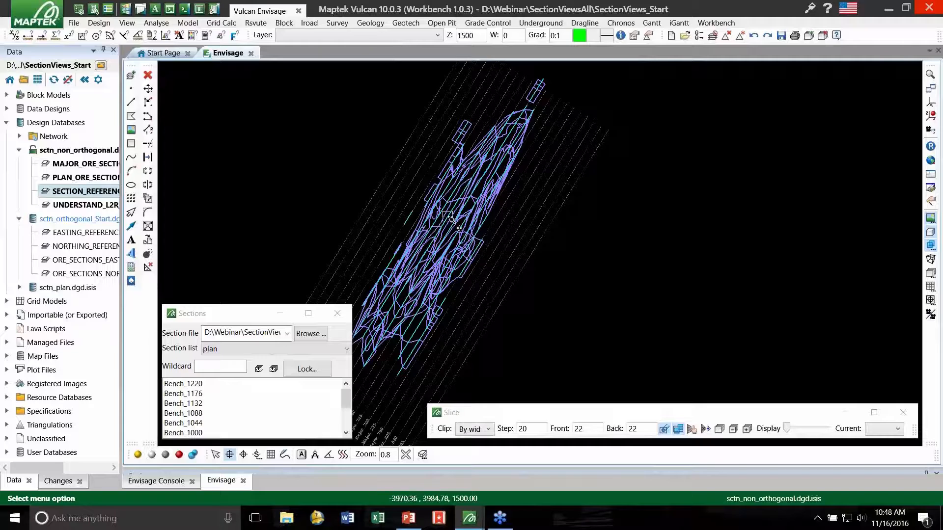
# - Switch graphically to major section Major_685 and from there to plan section Bench_1088, using picked points on the ore data
pyautogui.scroll(3, 455, 219)
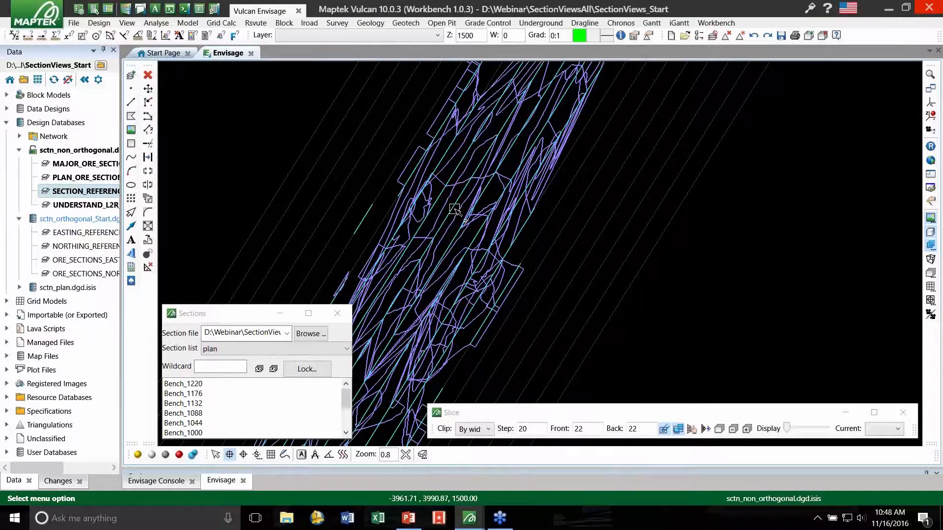
pyautogui.click(454, 211)
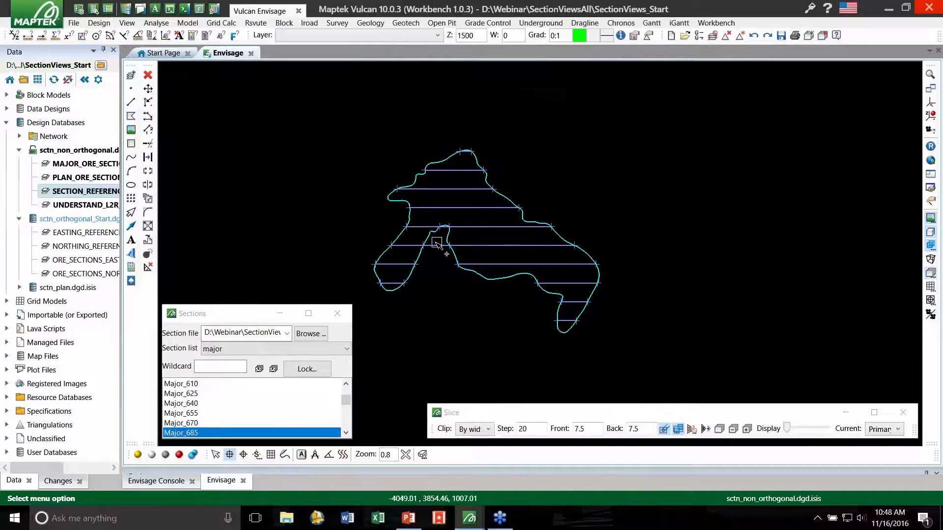
pyautogui.click(469, 207)
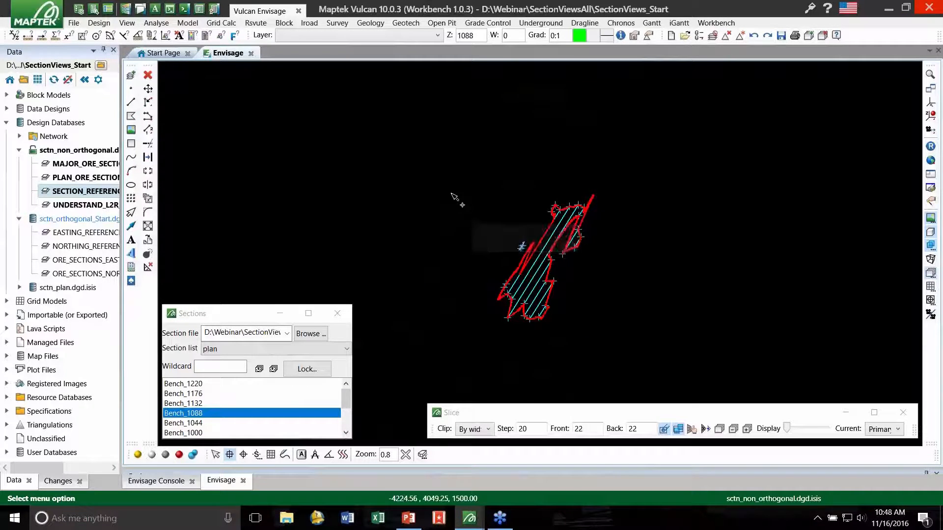
pyautogui.scroll(3, 522, 236)
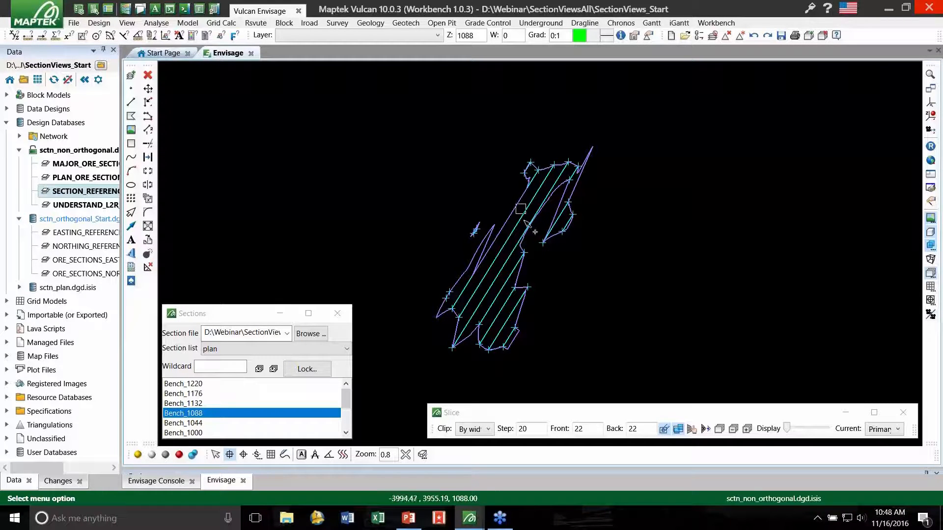
# - Lock the section selection at a coordinate on a major section line through the ore on Bench_1088, and release the lock
pyautogui.moveTo(524, 217)
pyautogui.click(524, 211)
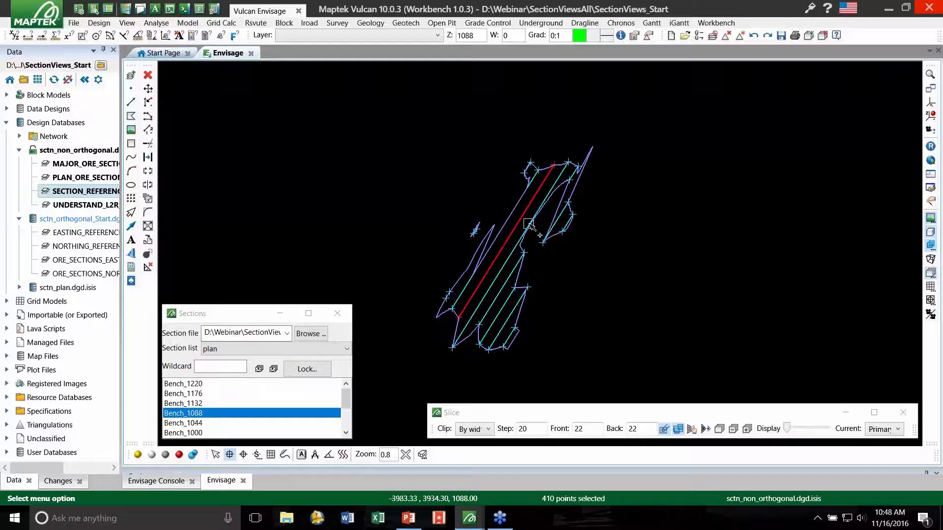
pyautogui.click(305, 369)
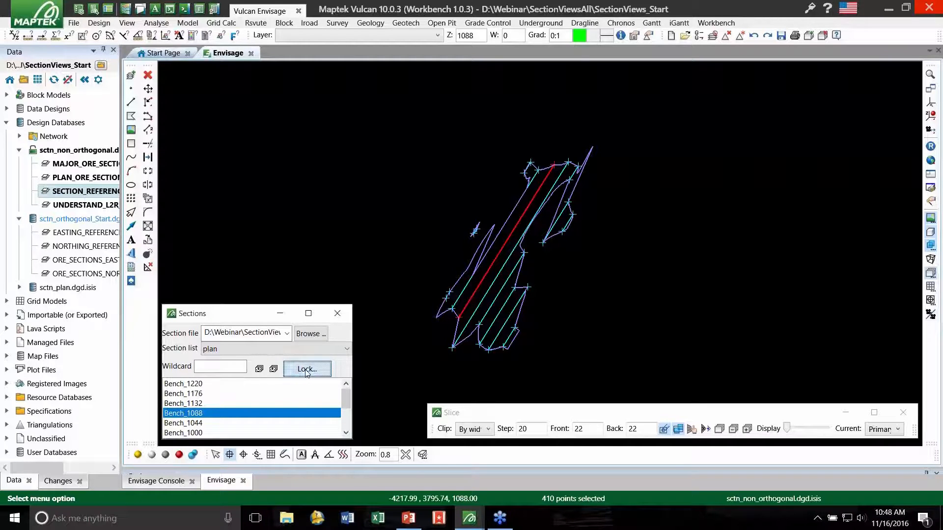
pyautogui.click(509, 235)
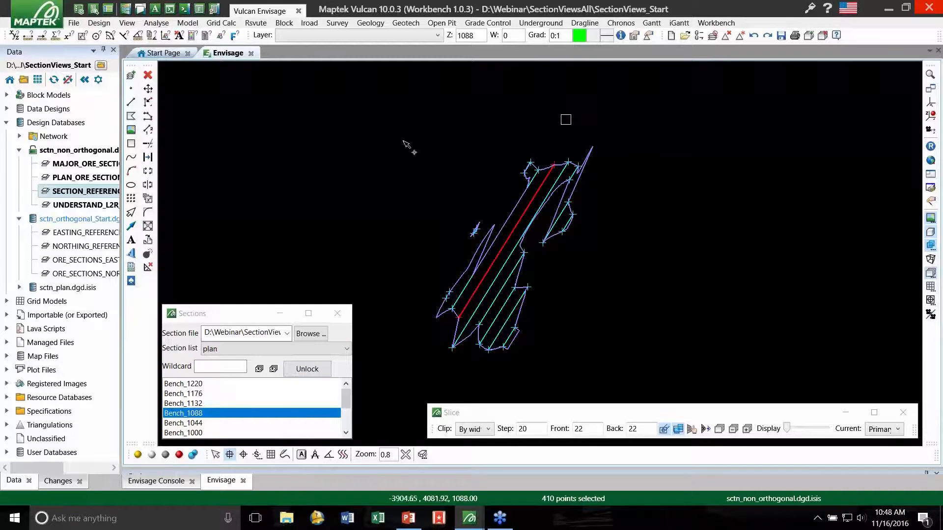
pyautogui.click(326, 180)
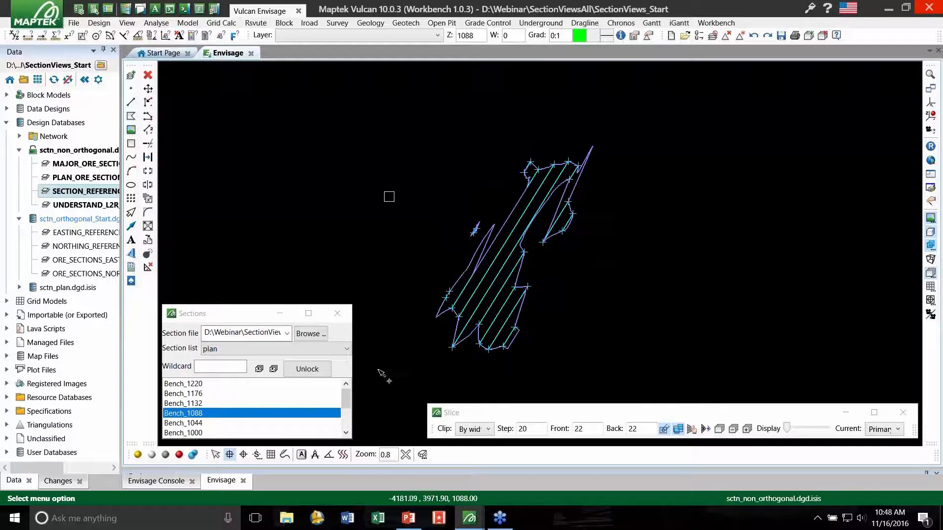
pyautogui.click(314, 372)
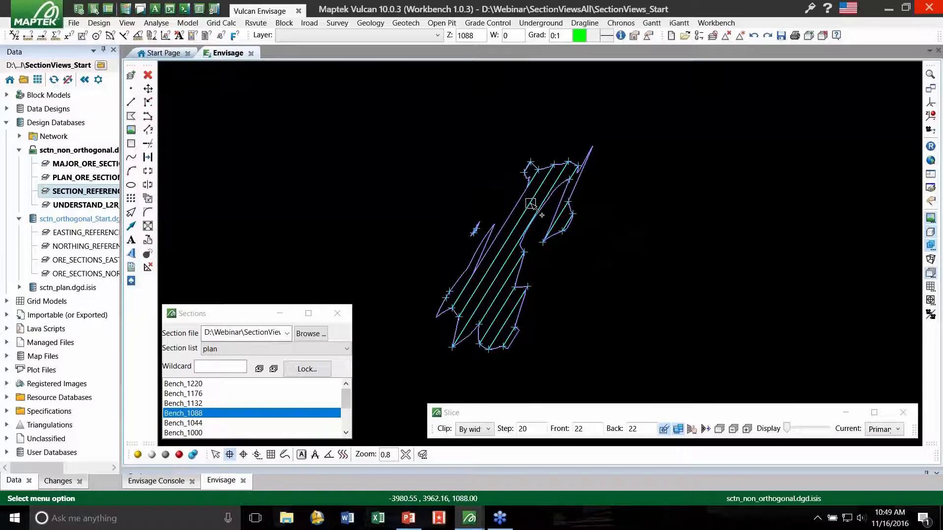
# - Highlight the section line crossing the southern part of the ore outline on Bench_1088
pyautogui.scroll(2, 496, 288)
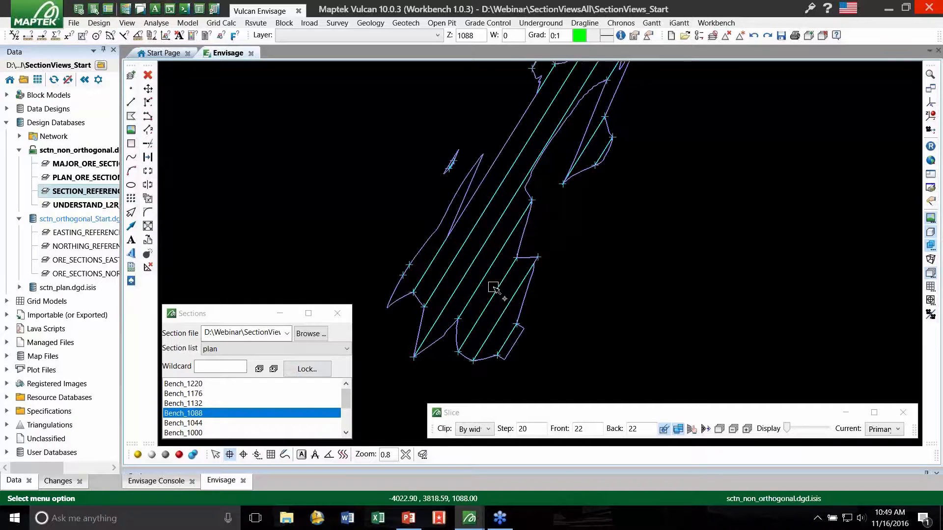
pyautogui.click(496, 288)
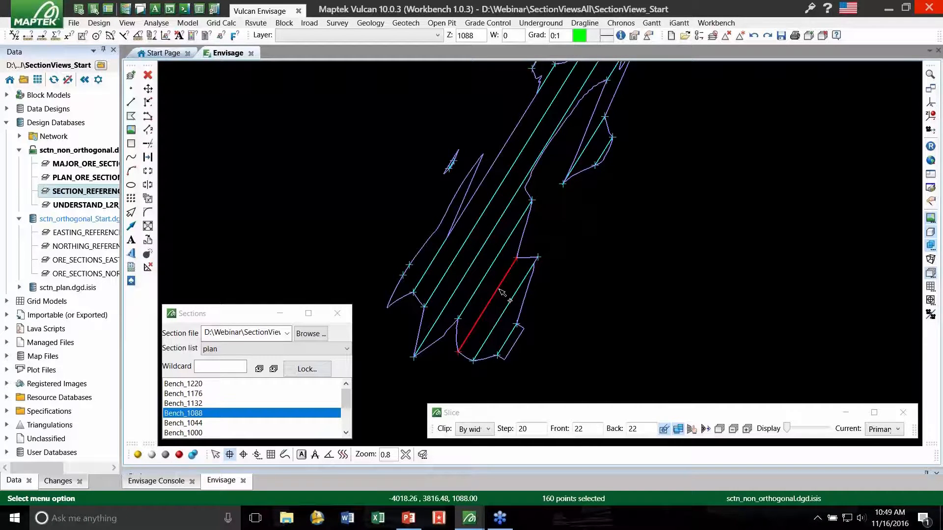
pyautogui.rightClick(499, 289)
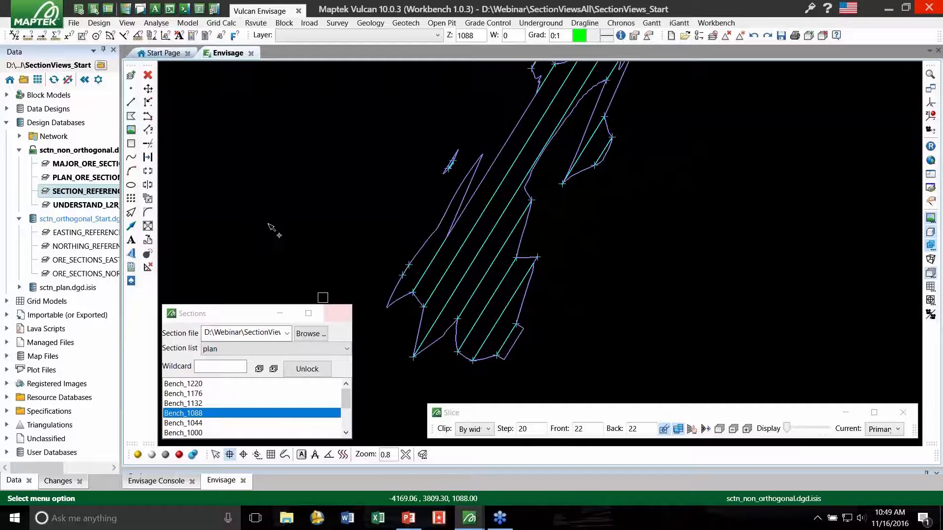
# - Open the sctn_plan.dgd.isis design database and load its CAD_PIT_ALL layer and its pit highlight layer
pyautogui.rightClick(96, 153)
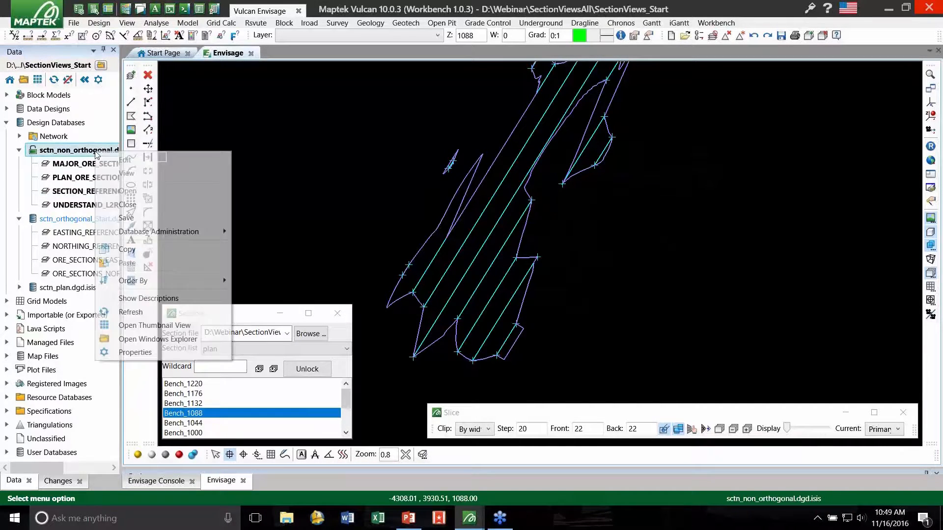
pyautogui.click(355, 138)
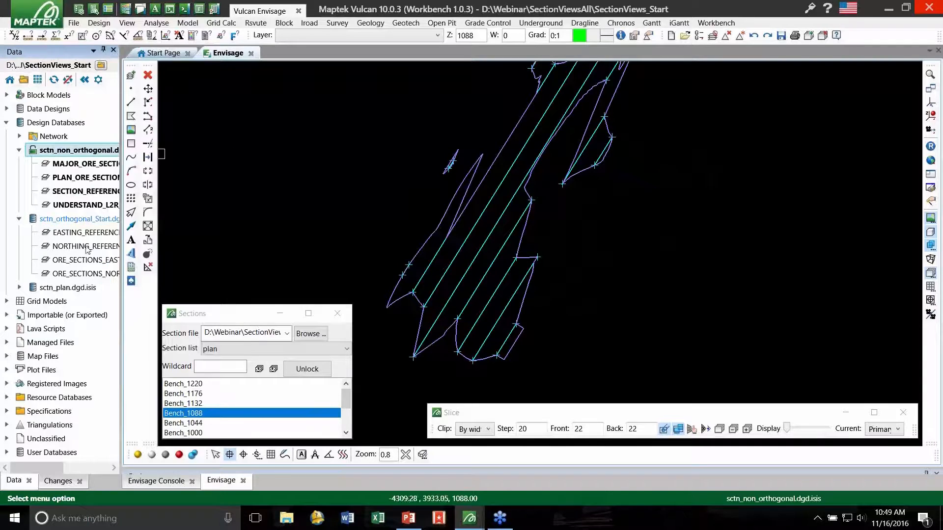
pyautogui.doubleClick(74, 289)
pyautogui.click(19, 289)
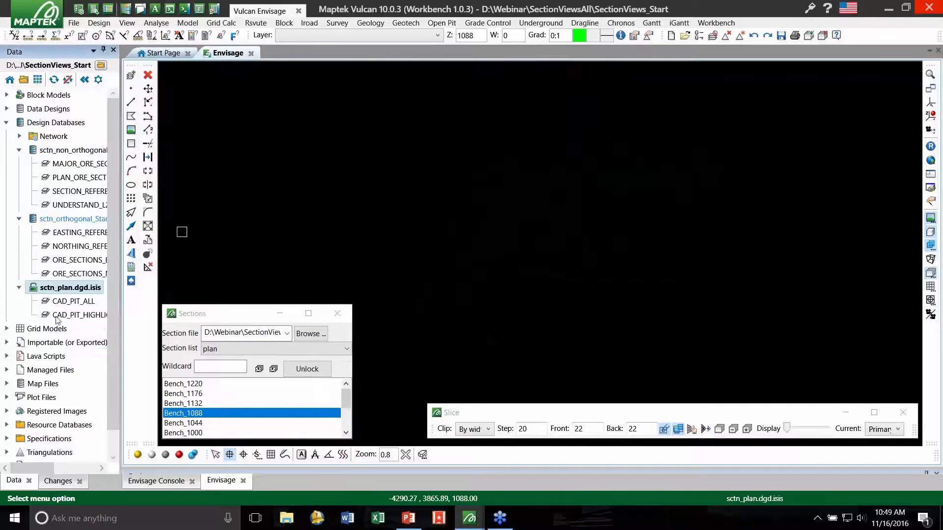
pyautogui.doubleClick(81, 316)
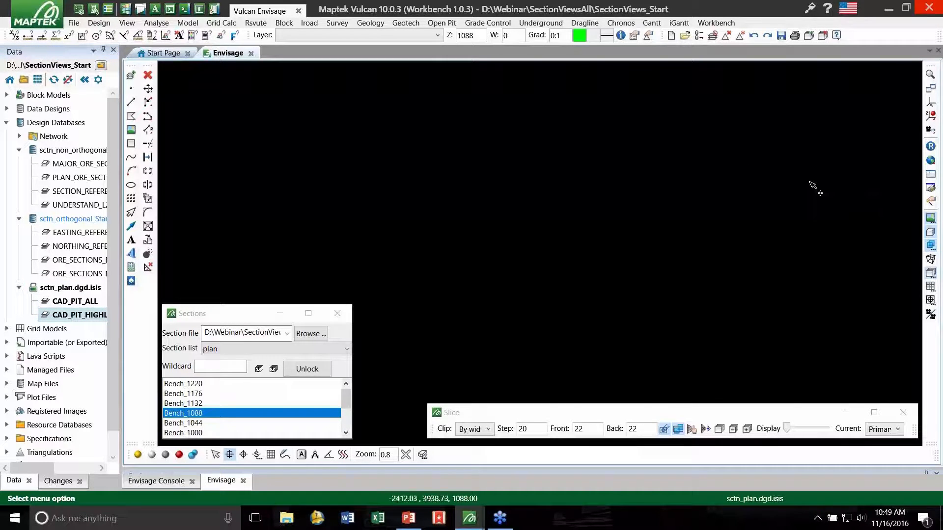
# - Leave the section view, release the section lock, and fit the loaded pit and topography contours in the view
pyautogui.click(930, 273)
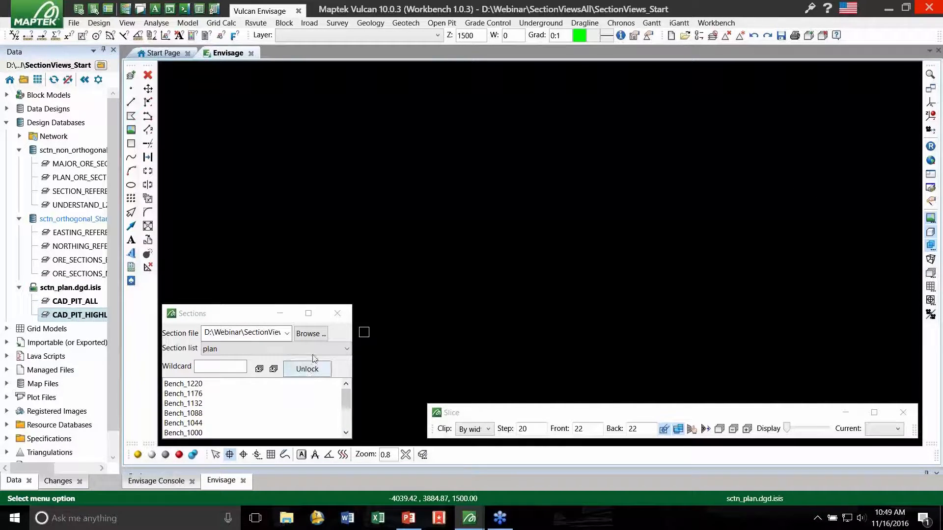
pyautogui.click(307, 368)
pyautogui.click(931, 147)
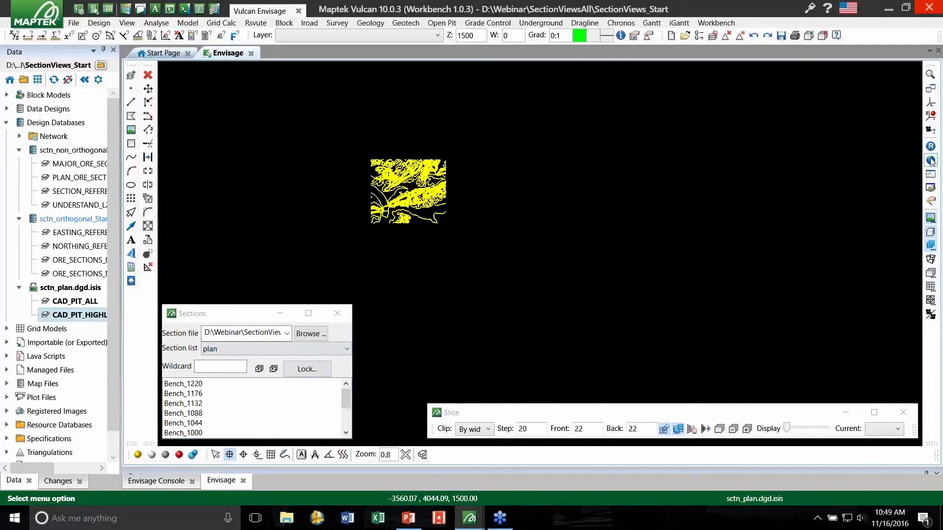
pyautogui.click(930, 160)
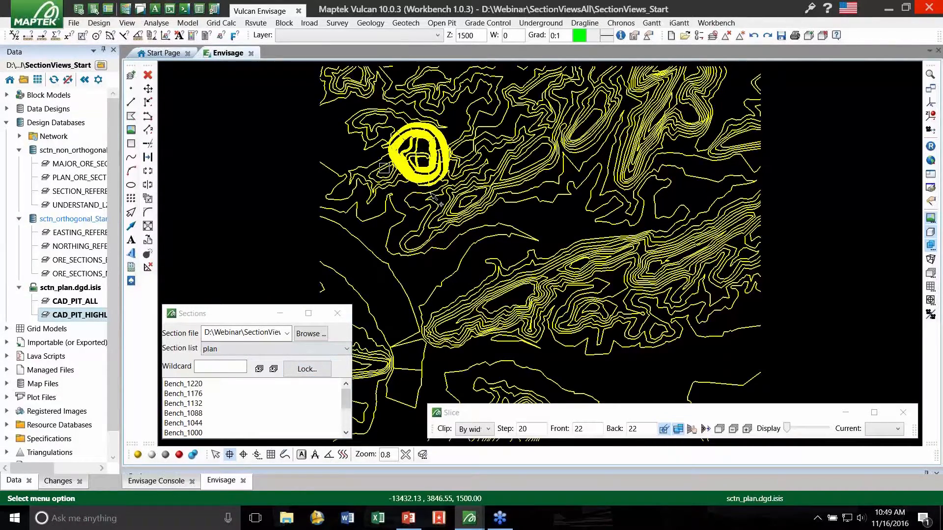
pyautogui.scroll(2, 425, 173)
pyautogui.scroll(-2, 405, 198)
pyautogui.scroll(1, 416, 209)
# - Load the section definition file PlanDemo.sdf.spec and choose its bench section list
pyautogui.click(304, 335)
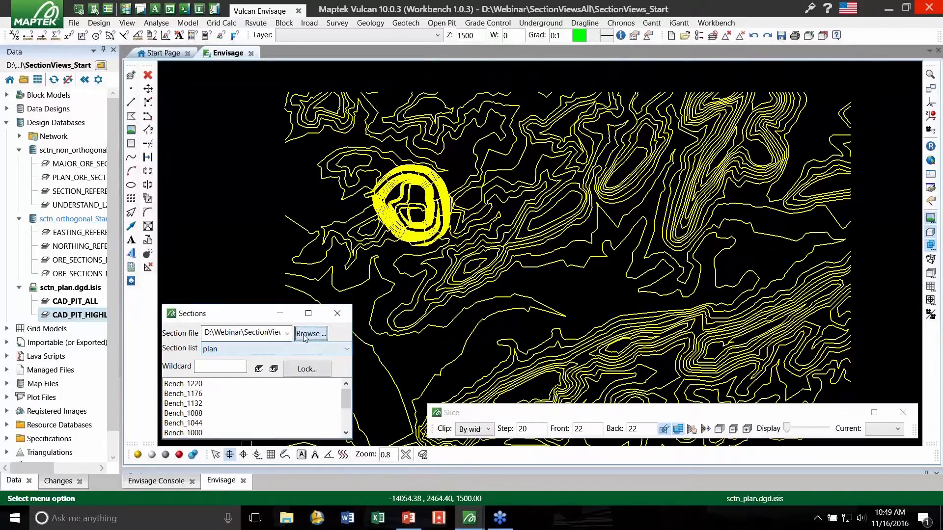
pyautogui.doubleClick(328, 312)
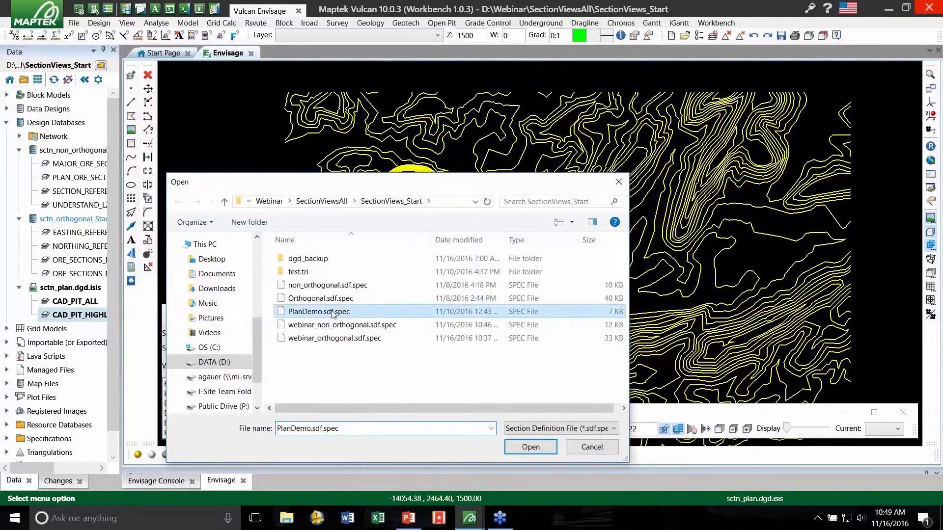
pyautogui.click(246, 349)
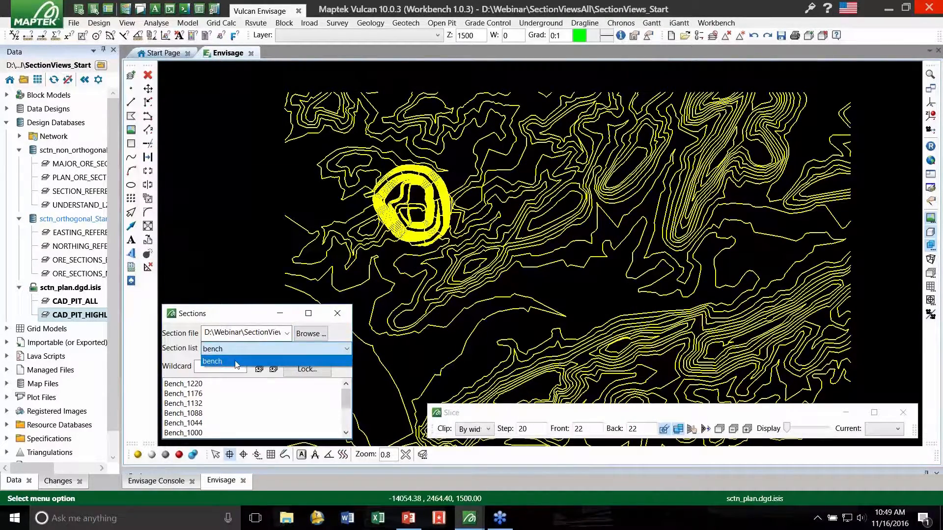
pyautogui.click(237, 362)
# - Display the pit on plan section Bench_-45 and on Bench_-65 to view the highlighted bench strings
pyautogui.click(225, 423)
pyautogui.scroll(-3, 215, 415)
pyautogui.click(211, 415)
pyautogui.click(218, 430)
pyautogui.scroll(-1, 223, 427)
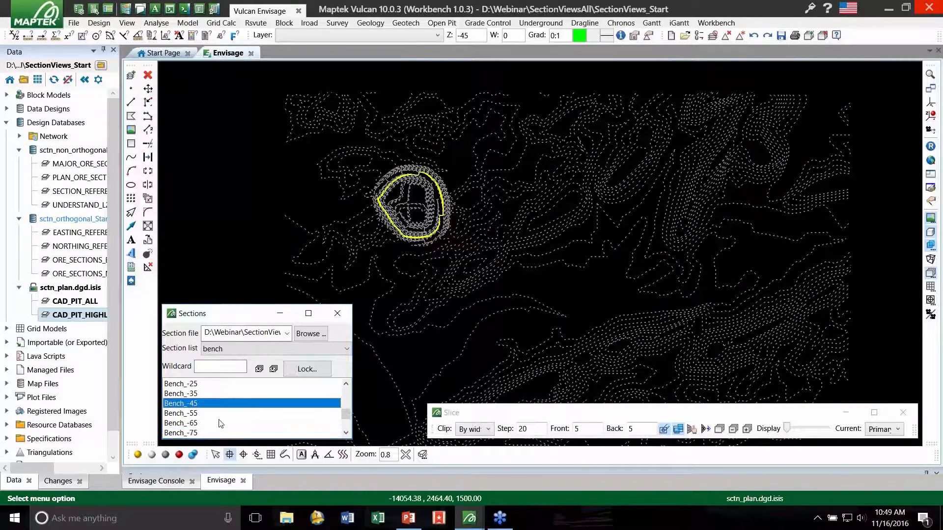
pyautogui.click(213, 423)
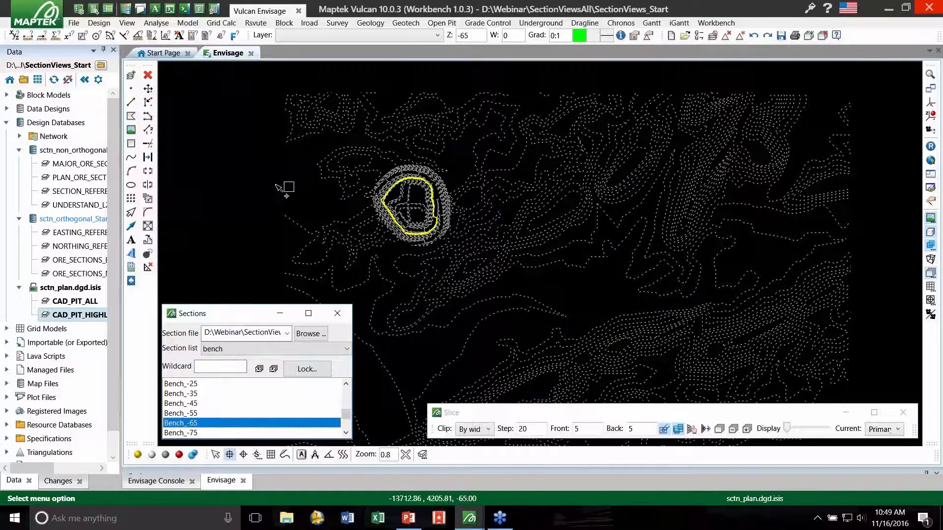
pyautogui.scroll(4, 420, 215)
pyautogui.scroll(1, 417, 212)
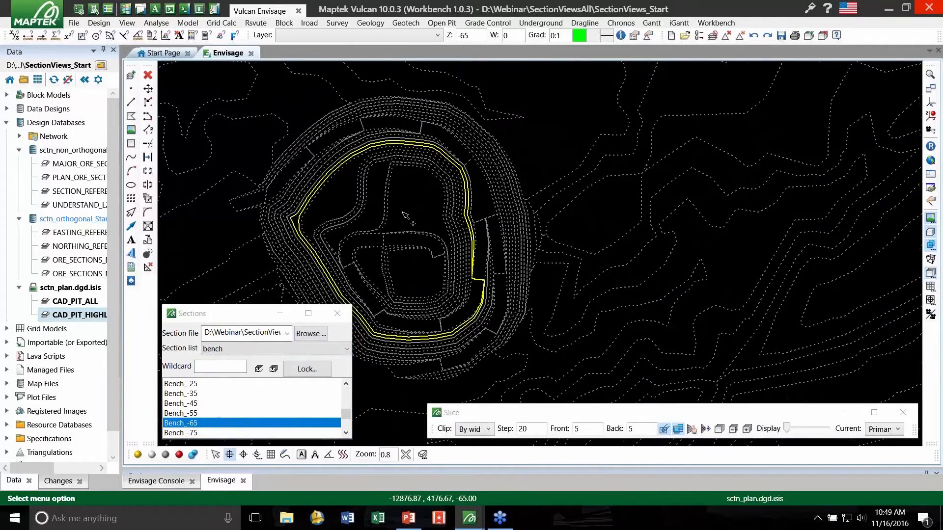
pyautogui.scroll(-2, 403, 211)
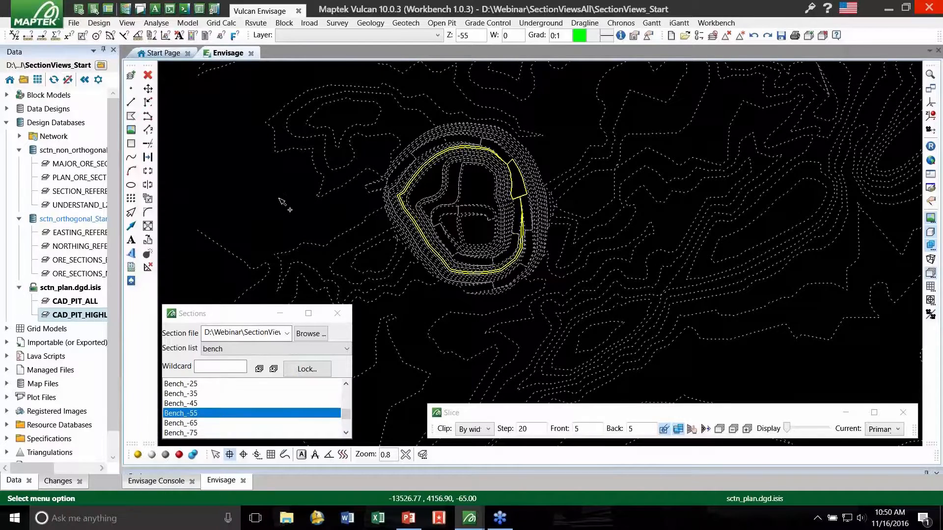
# - Step through the bench sections down to Bench_-105 and back up past Bench_-45, finishing on Bench_-65
pyautogui.press('Down')
pyautogui.press('Down')
pyautogui.press('Down')
pyautogui.press('Down')
pyautogui.press('Down')
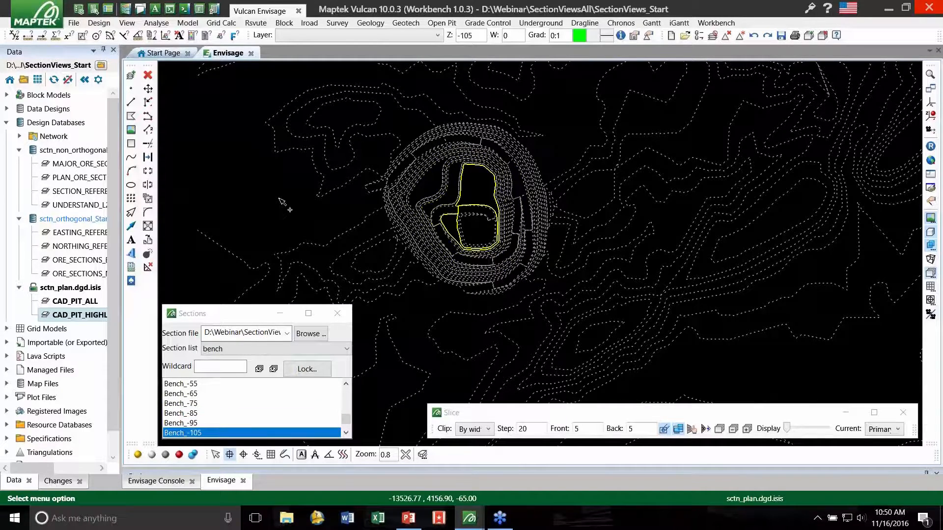
pyautogui.press('Up')
pyautogui.press('Up')
pyautogui.press('Up')
pyautogui.press('Up')
pyautogui.press('Up')
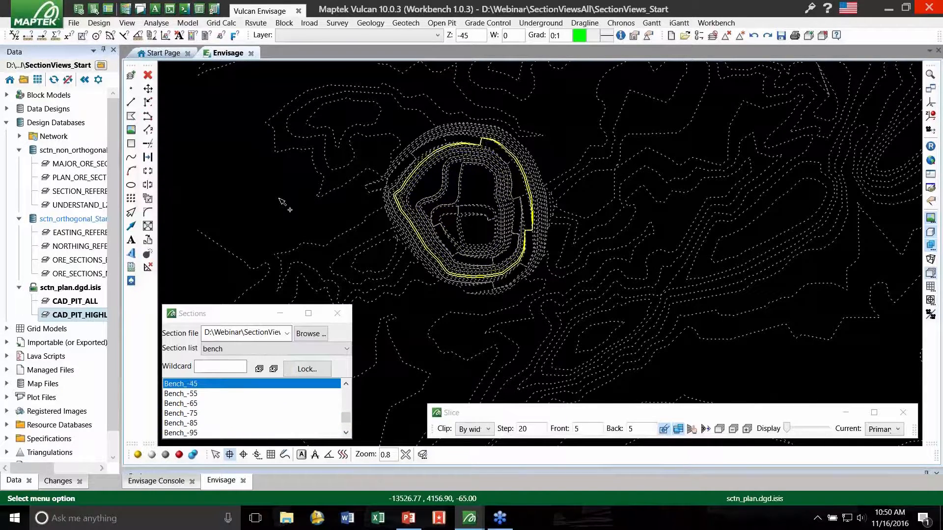
pyautogui.press('Up')
pyautogui.press('Up')
pyautogui.press('Down')
pyautogui.press('Down')
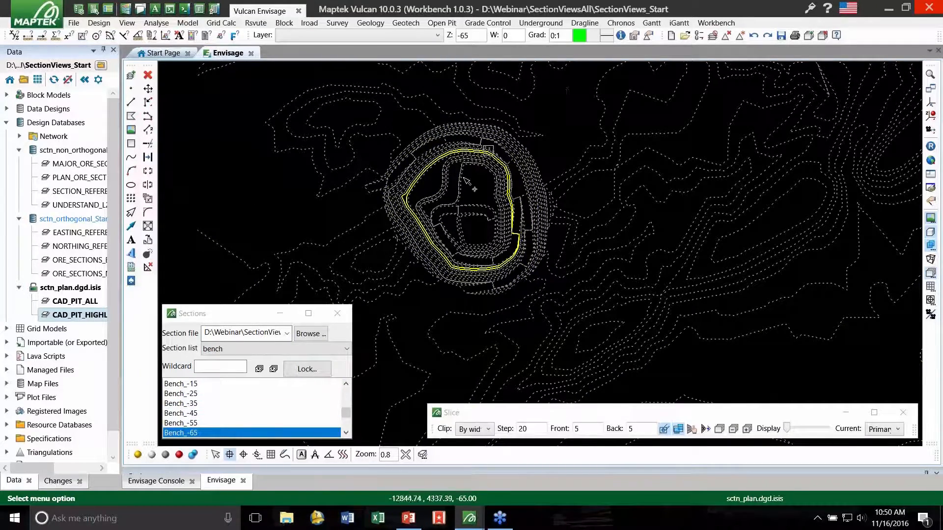
# - Rotate the view about a point on the Bench_-65 outline to see the pit and surrounding topography obliquely
pyautogui.scroll(1, 464, 178)
pyautogui.scroll(1, 463, 178)
pyautogui.scroll(-1, 442, 171)
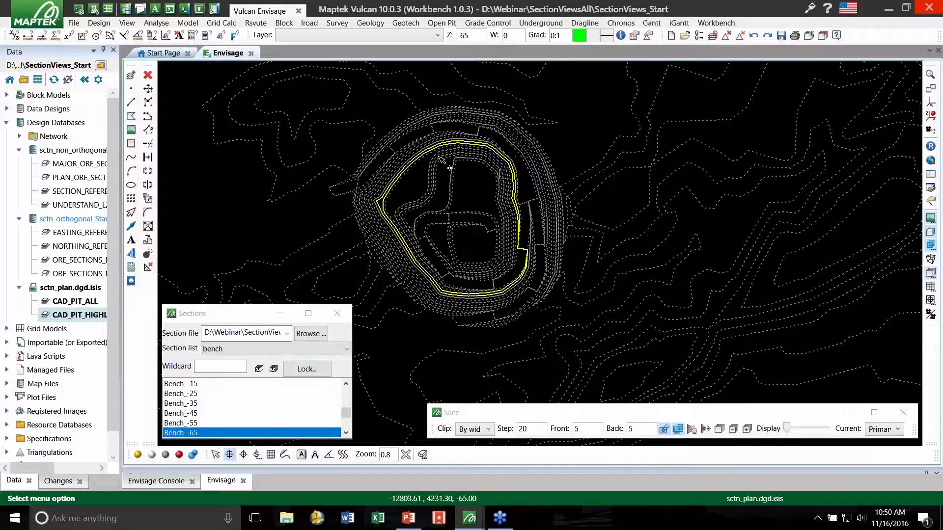
pyautogui.press('r')
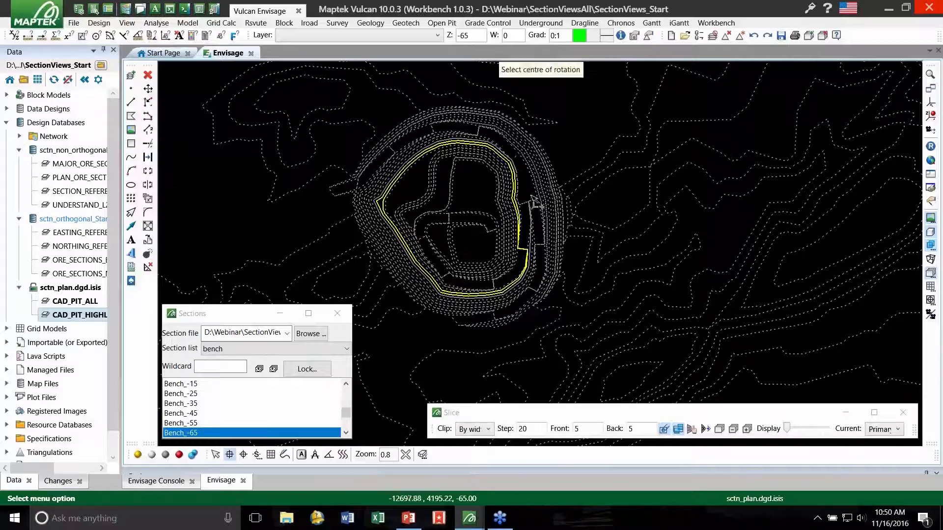
pyautogui.click(514, 205)
pyautogui.moveTo(486, 261); pyautogui.dragTo(436, 231)
pyautogui.scroll(-5, 436, 232)
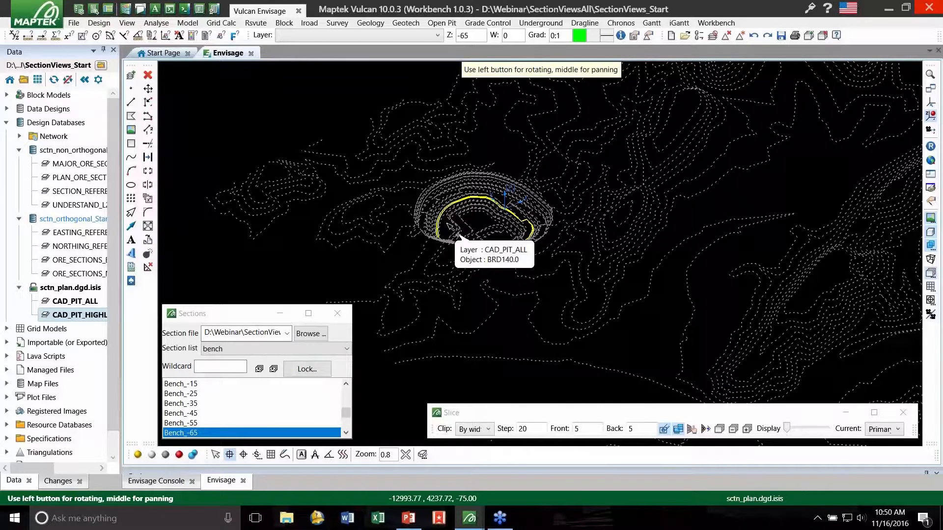
# - Inspect the section attributes of the dashed contour layer, selecting by layer, and close them without changing anything
pyautogui.click(101, 23)
pyautogui.moveTo(179, 238)
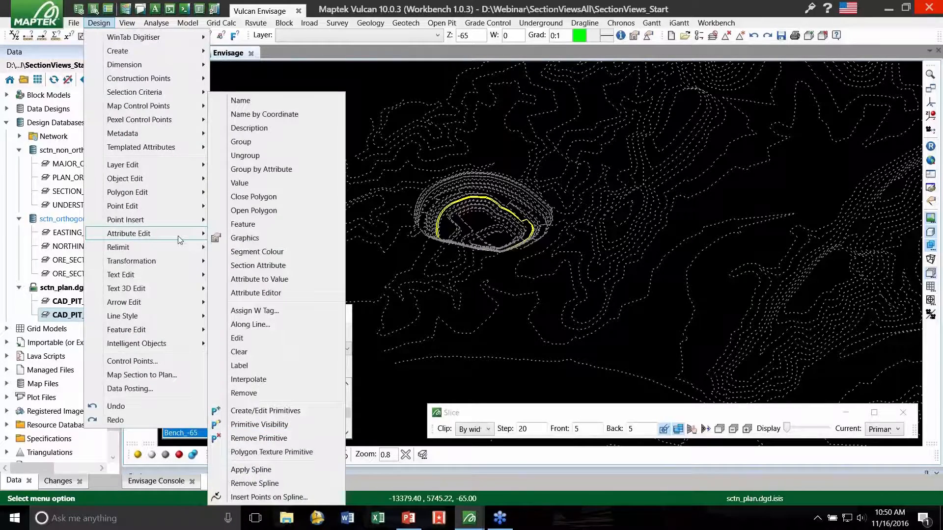
pyautogui.click(295, 265)
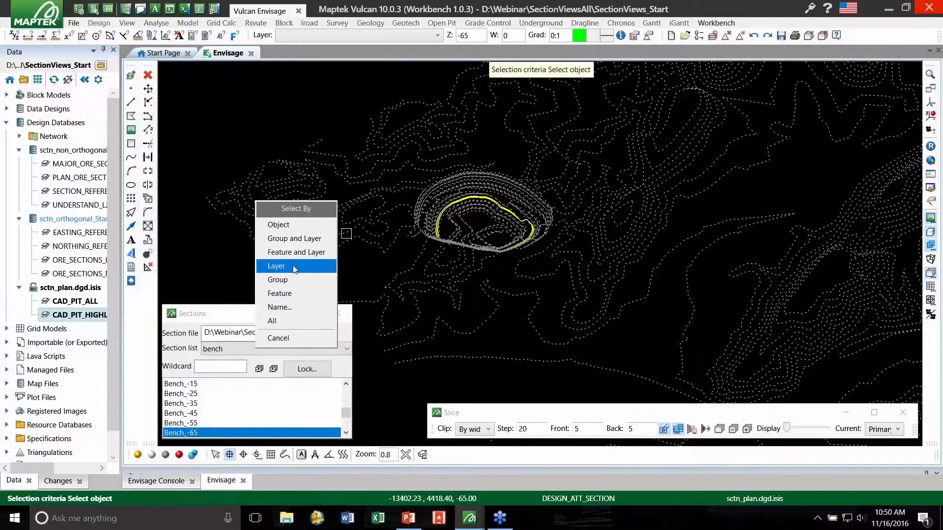
pyautogui.click(294, 266)
pyautogui.click(352, 202)
pyautogui.click(353, 202)
pyautogui.rightClick(352, 202)
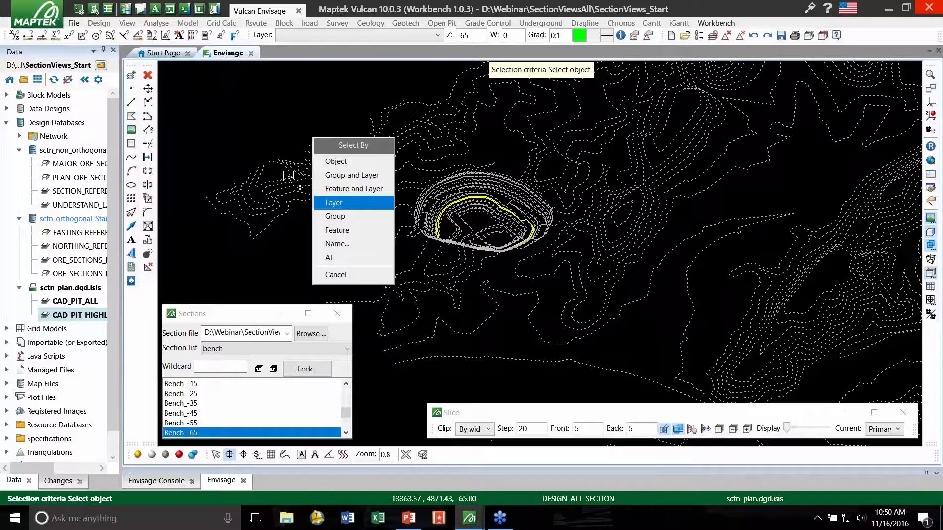
pyautogui.click(265, 136)
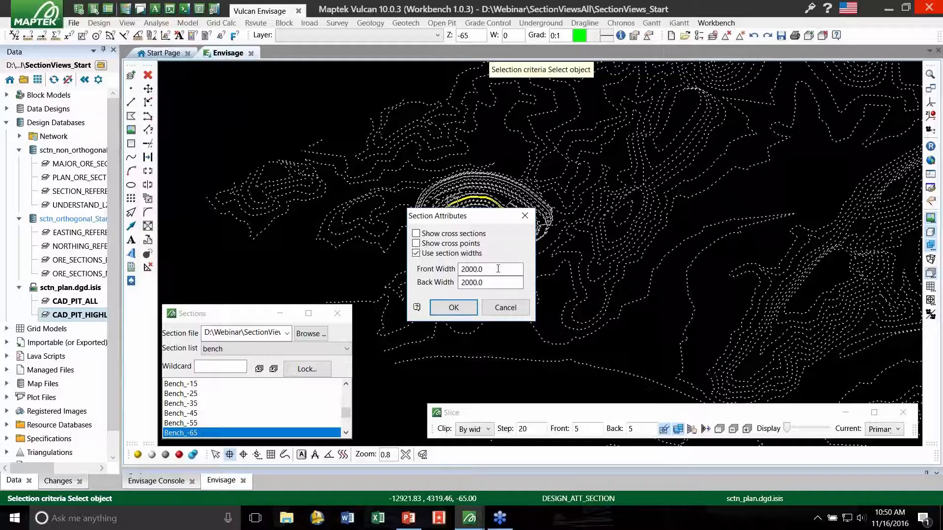
pyautogui.click(524, 216)
# - Inspect the section attributes of the highlighted bench strings, including their front and back widths, and close them without changing anything
pyautogui.rightClick(513, 216)
pyautogui.click(511, 217)
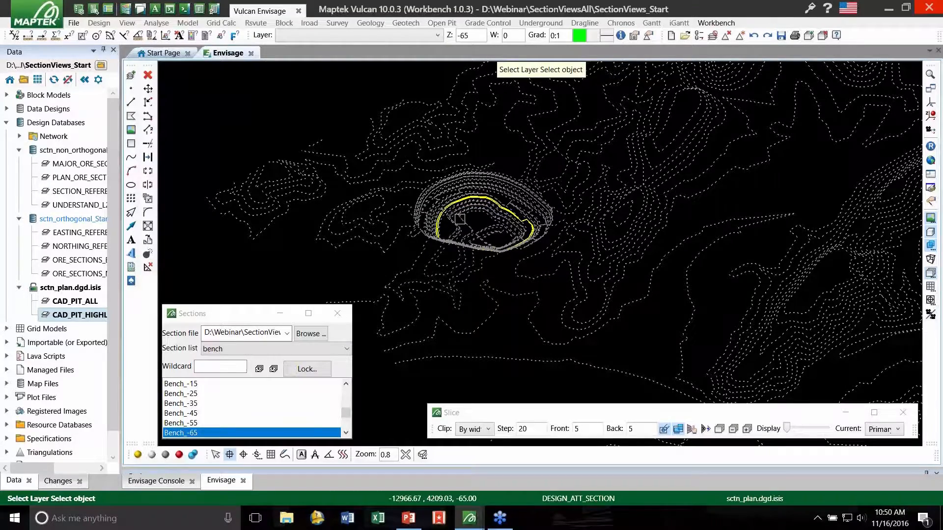
pyautogui.scroll(7, 456, 215)
pyautogui.click(440, 179)
pyautogui.click(482, 178)
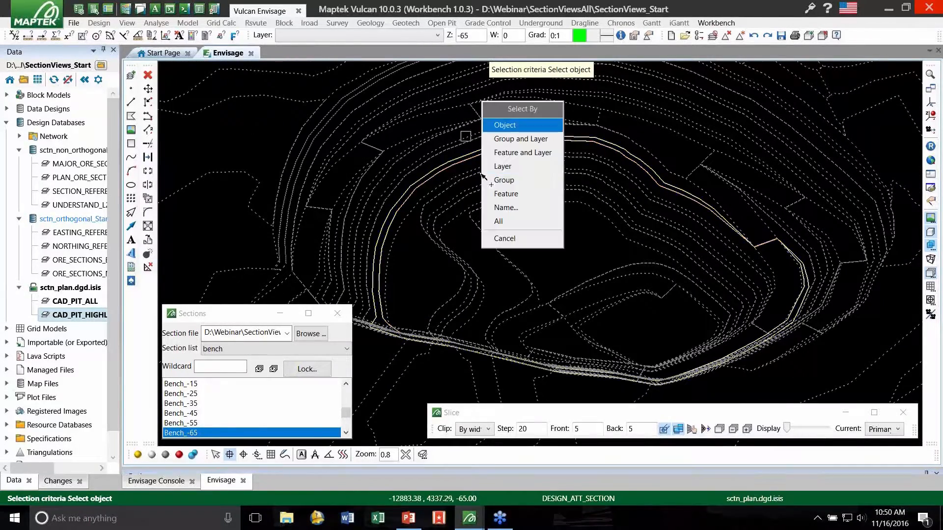
pyautogui.rightClick(423, 153)
pyautogui.click(467, 282)
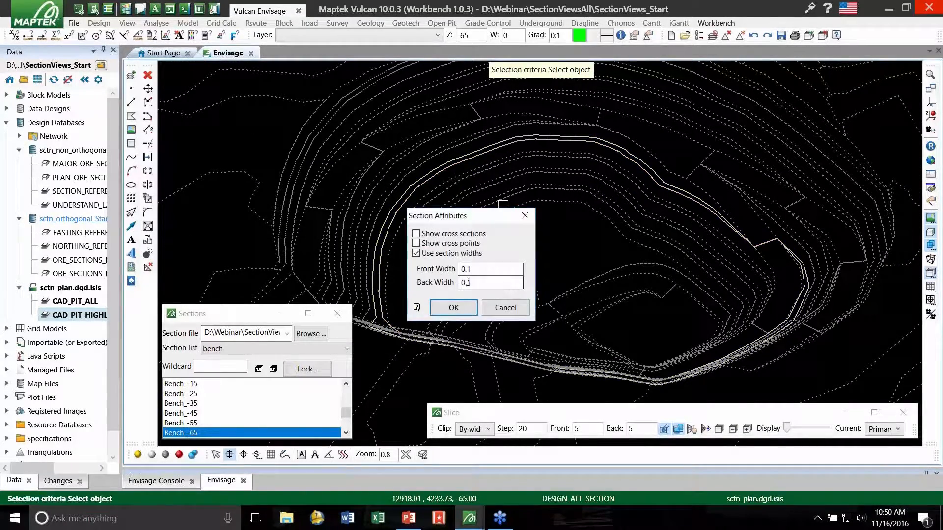
pyautogui.doubleClick(478, 269)
pyautogui.click(526, 217)
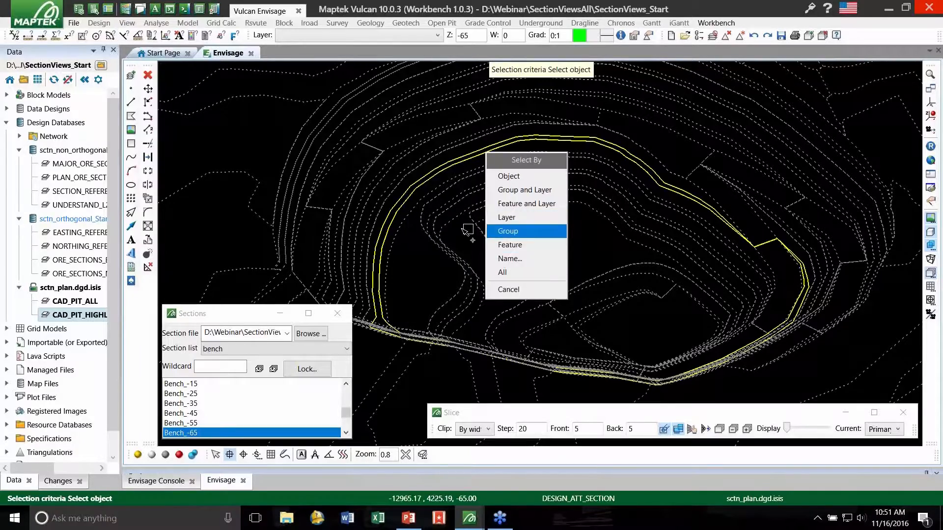
pyautogui.rightClick(463, 230)
pyautogui.scroll(-5, 447, 212)
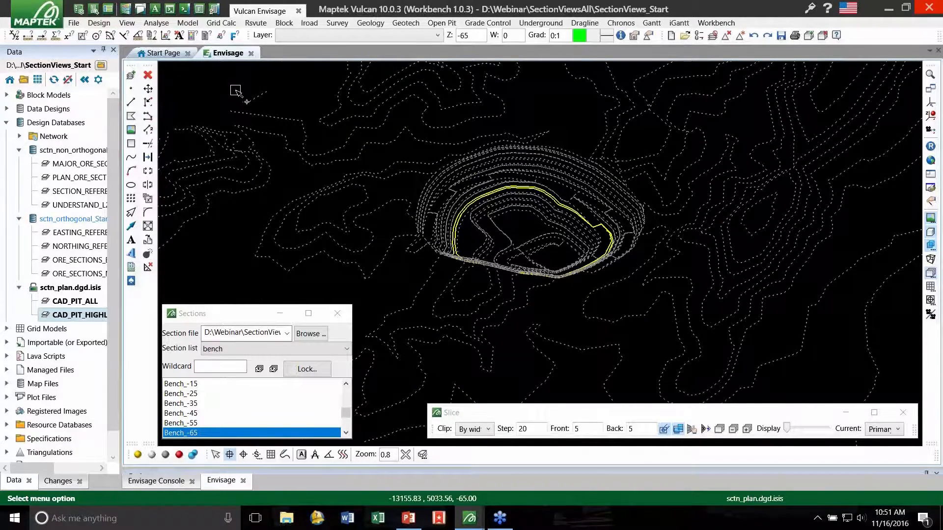
# - Leave the bench section and return to a full plan view of the pit and surrounding topography
pyautogui.press('r')
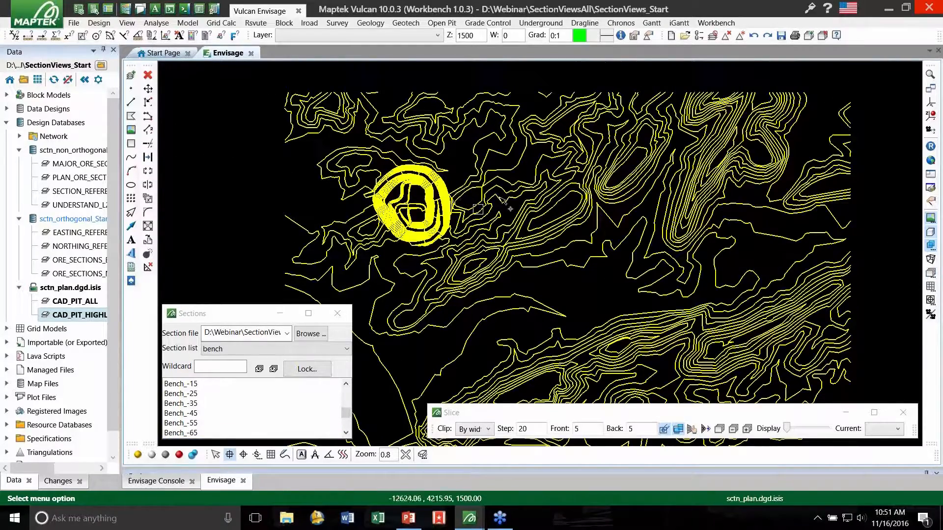
pyautogui.scroll(-1, 465, 203)
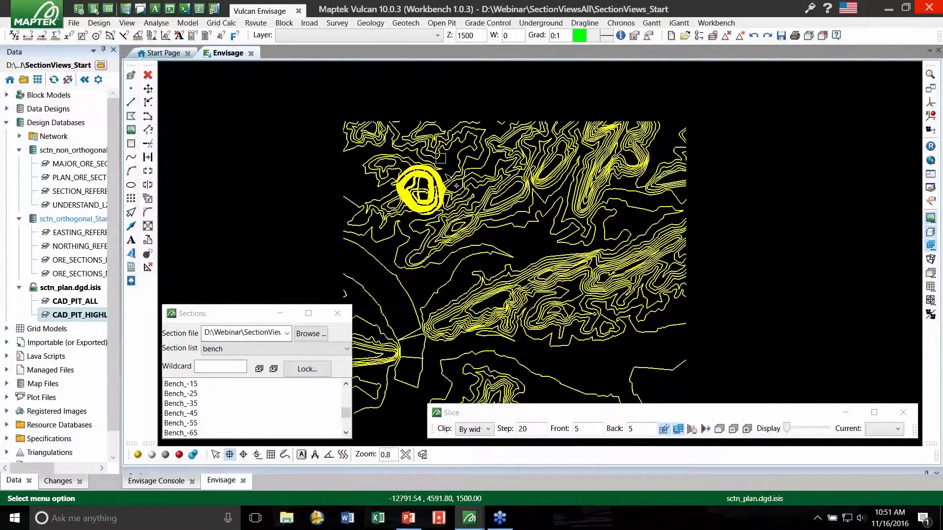
pyautogui.scroll(-1, 429, 172)
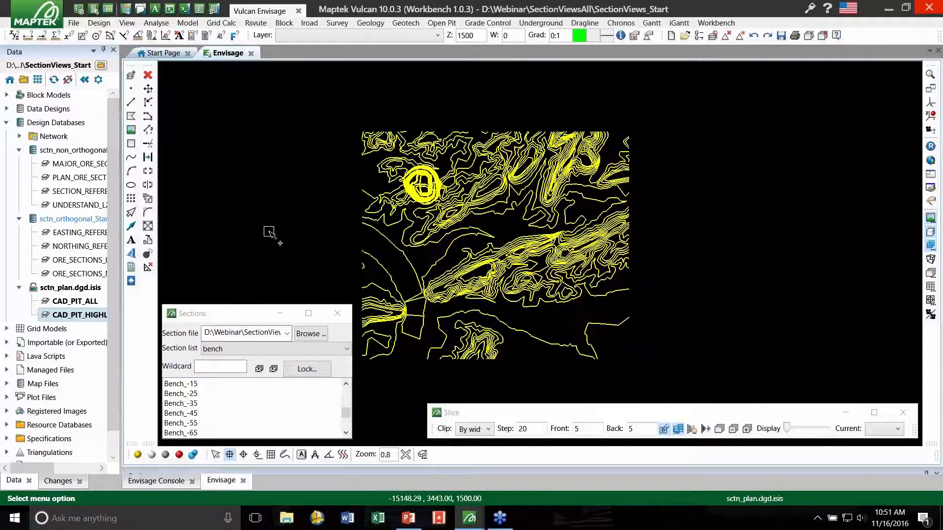
# - Open the sctn_orthogonal_Start design database, load its easting and northing reference layers and both ore section layers, and fit them in view
pyautogui.doubleClick(77, 224)
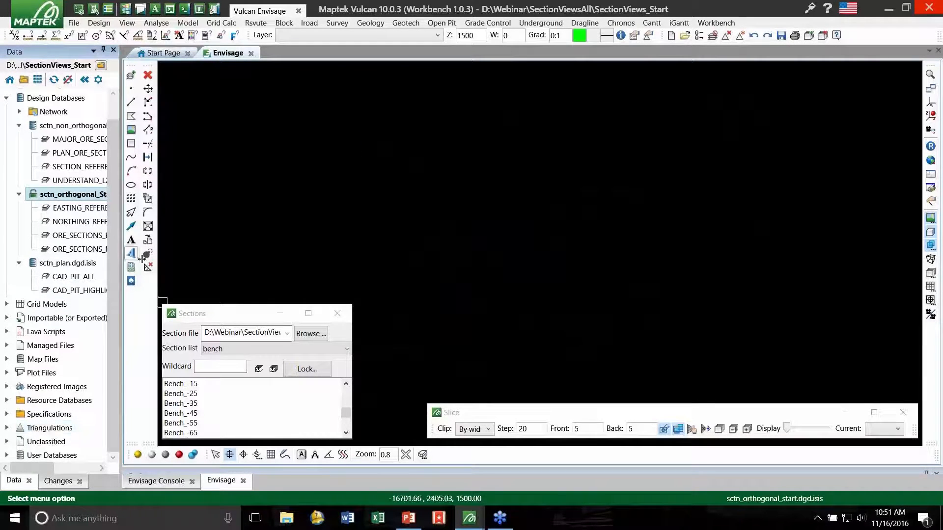
pyautogui.doubleClick(77, 209)
pyautogui.doubleClick(77, 223)
pyautogui.click(76, 250)
pyautogui.doubleClick(76, 252)
pyautogui.doubleClick(77, 263)
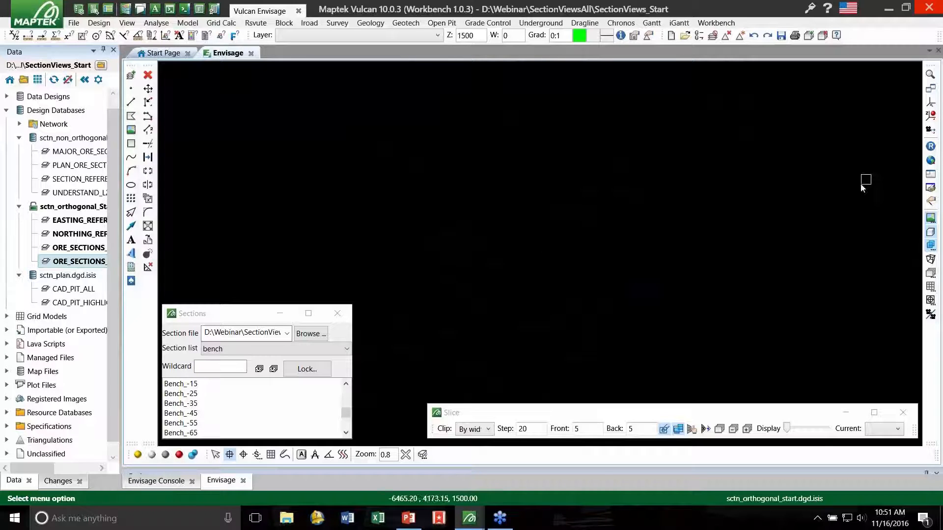
pyautogui.click(934, 161)
pyautogui.scroll(-1, 388, 192)
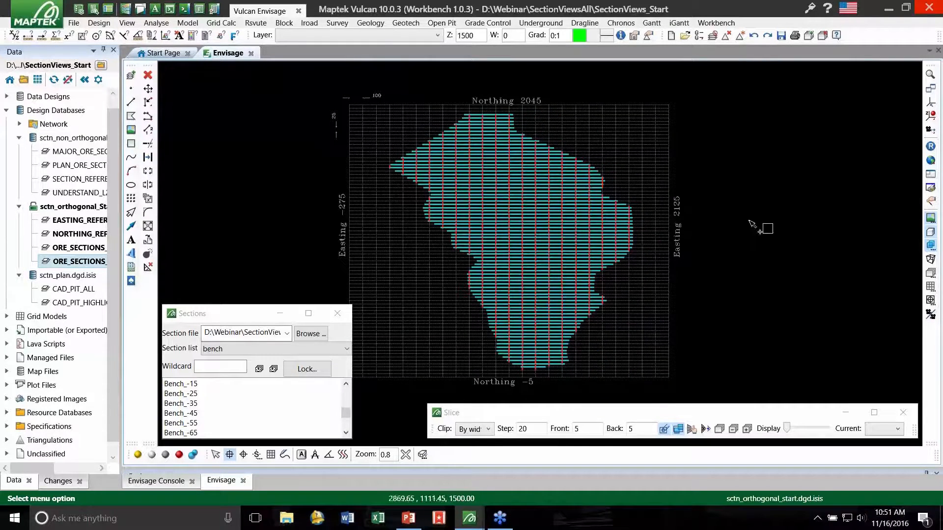
# - Load the section file webinar_orthogonal.sdf.spec, choose the northings list and display section Northing_70
pyautogui.click(322, 333)
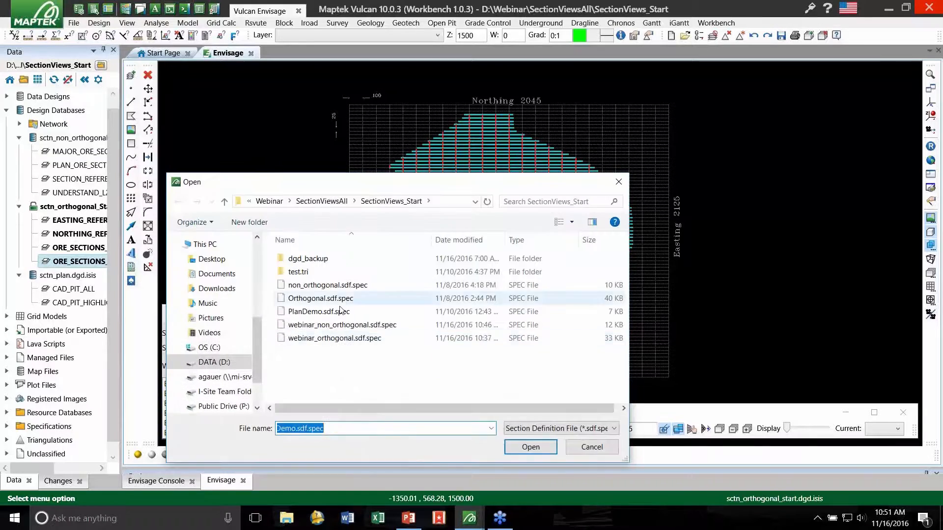
pyautogui.click(362, 326)
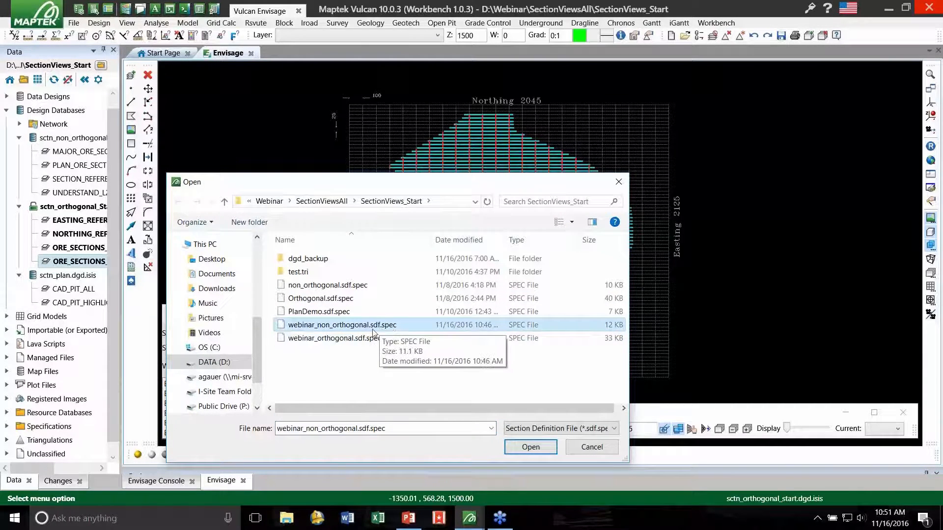
pyautogui.doubleClick(362, 337)
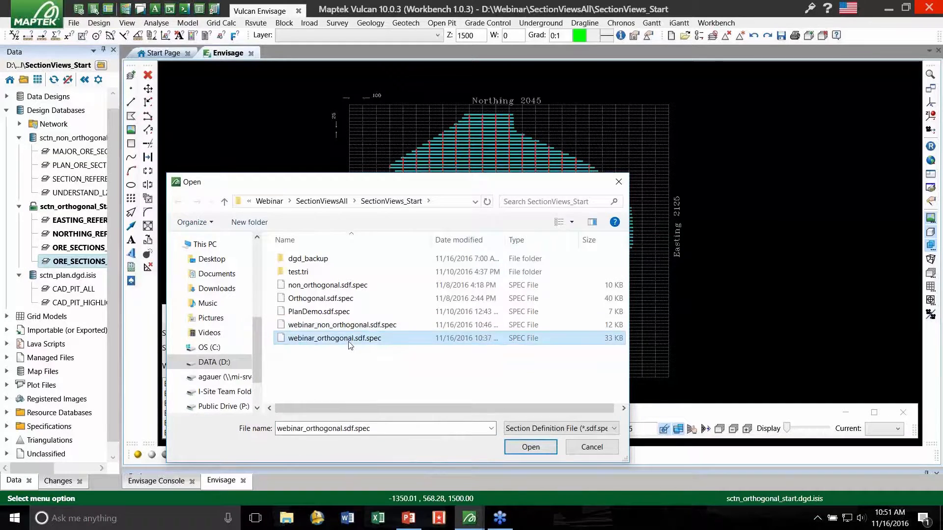
pyautogui.click(280, 349)
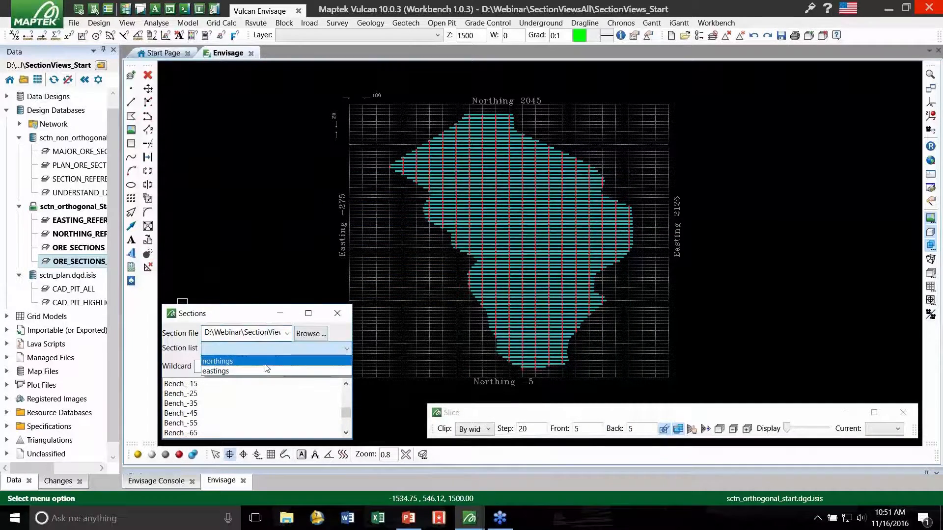
pyautogui.click(268, 361)
pyautogui.click(211, 413)
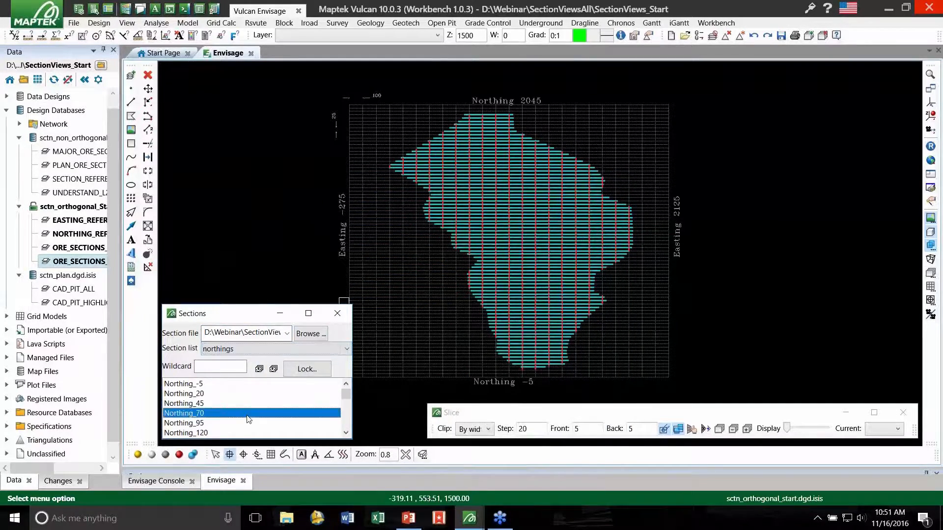
pyautogui.moveTo(319, 174); pyautogui.dragTo(242, 118, button='middle')
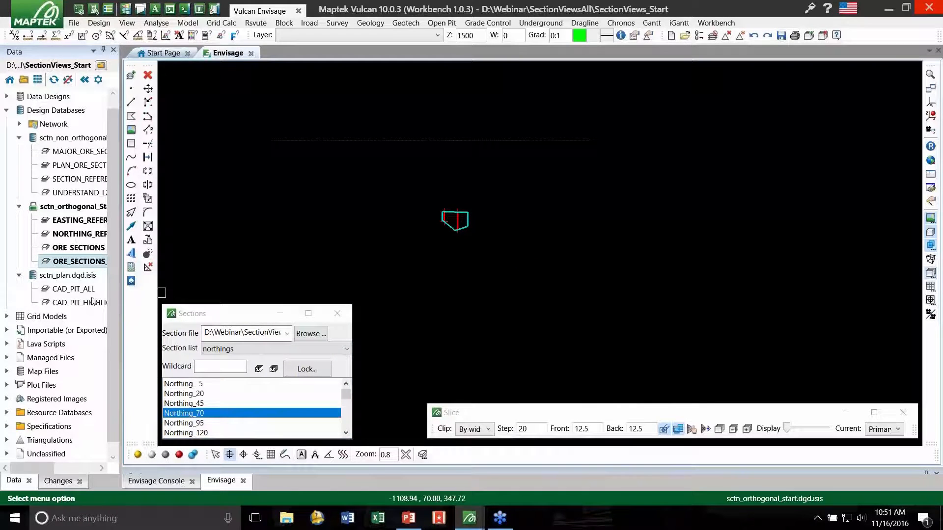
# - Load the topo.00t triangulation onto the Northing_70 section view
pyautogui.moveTo(113, 268); pyautogui.dragTo(113, 284)
pyautogui.click(6, 427)
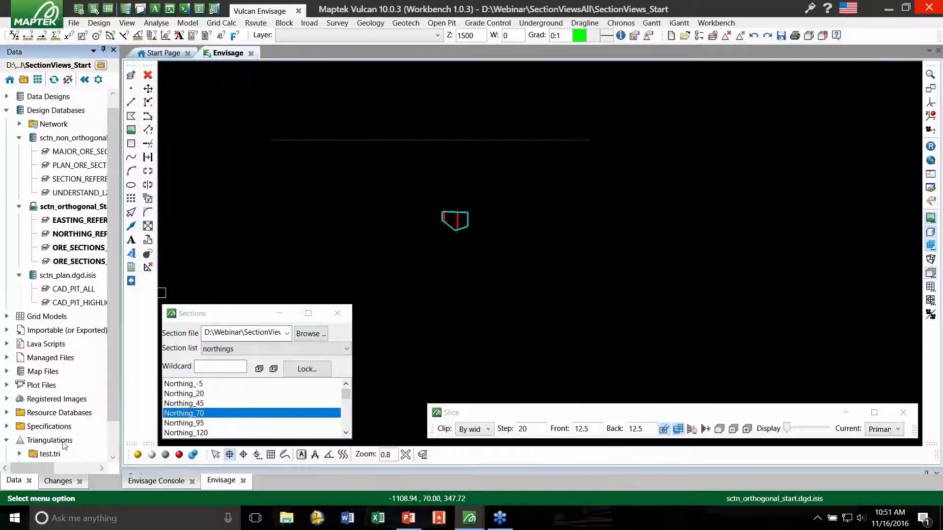
pyautogui.scroll(-1, 44, 446)
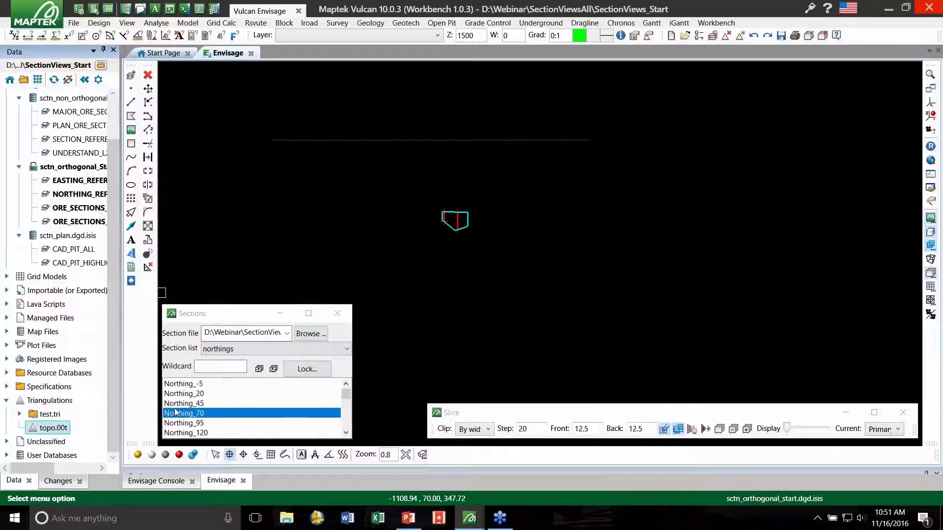
pyautogui.scroll(2, 502, 232)
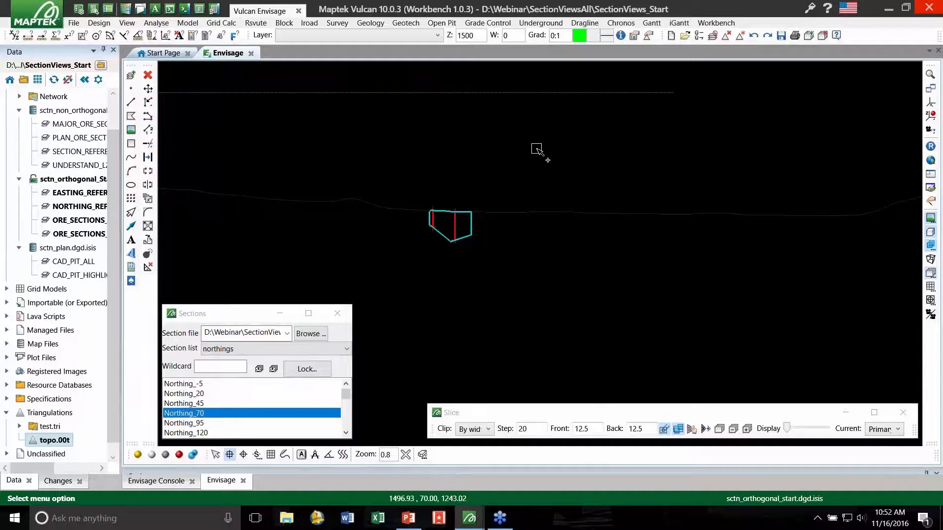
# - Rotate the section view obliquely about a point on the ore outline and switch the background to white
pyautogui.press('r')
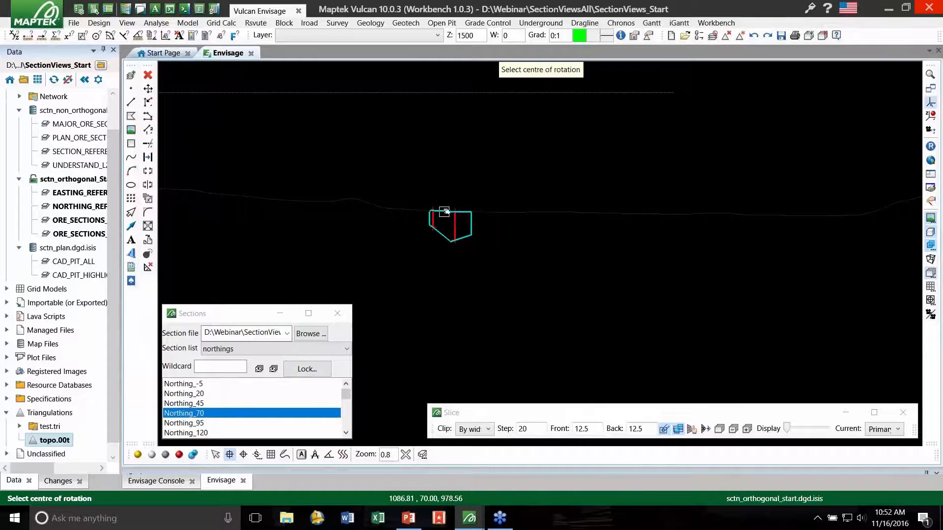
pyautogui.click(444, 211)
pyautogui.moveTo(459, 242)
pyautogui.mouseDown()
pyautogui.moveTo(575, 238)
pyautogui.moveTo(532, 229)
pyautogui.moveTo(555, 242)
pyautogui.moveTo(460, 238)
pyautogui.mouseUp()
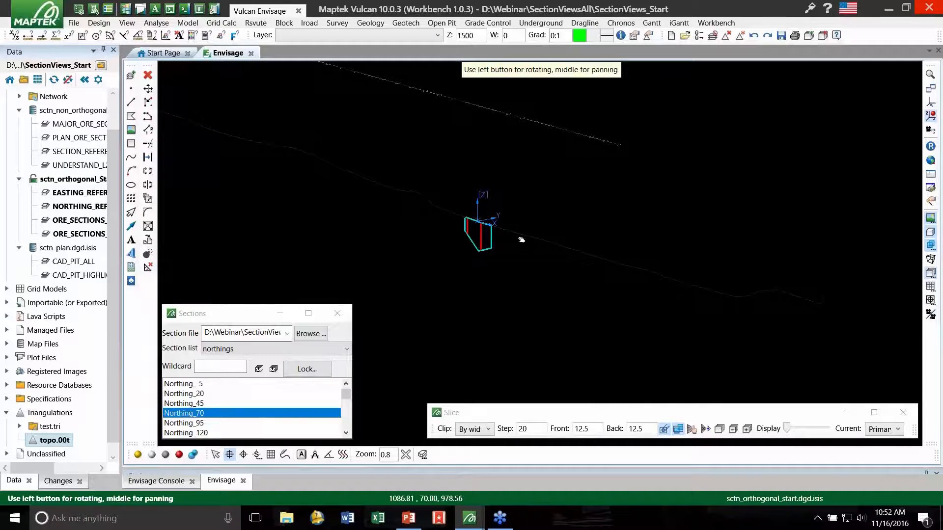
pyautogui.rightClick(637, 182)
pyautogui.press('b')
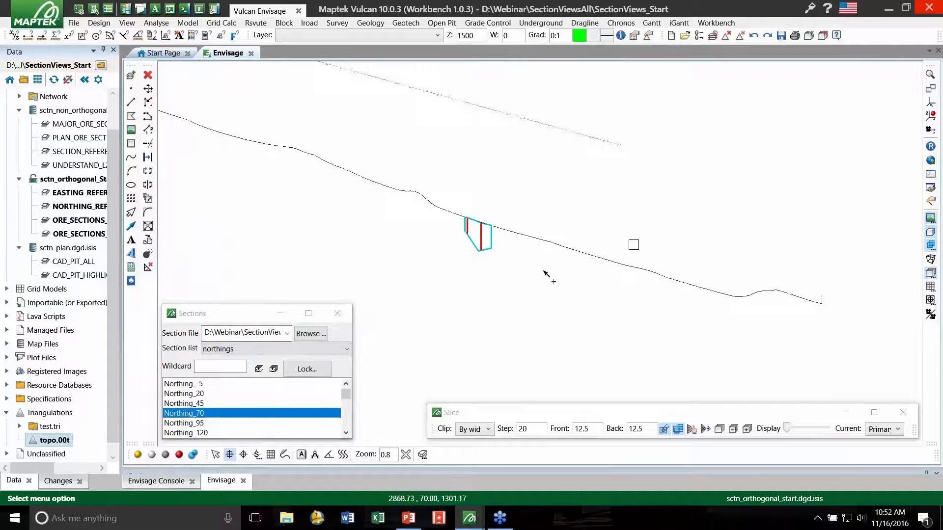
# - Show the viewing properties of the topo.00t triangulation and turn off its Use Section Widths option
pyautogui.click(553, 245)
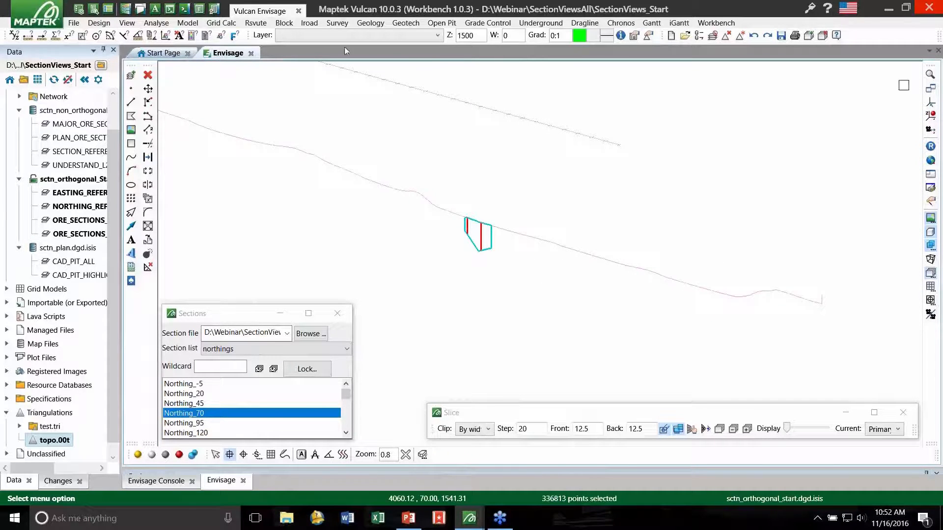
pyautogui.click(80, 11)
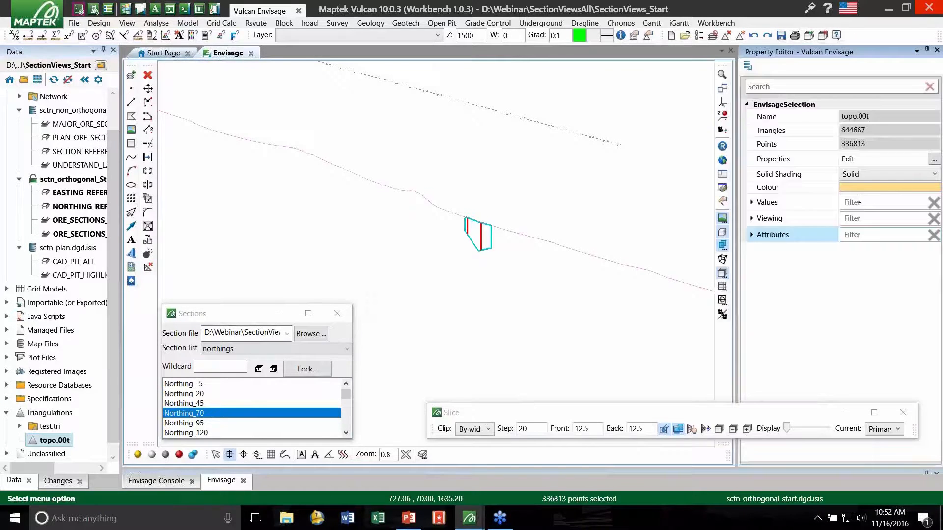
pyautogui.click(753, 220)
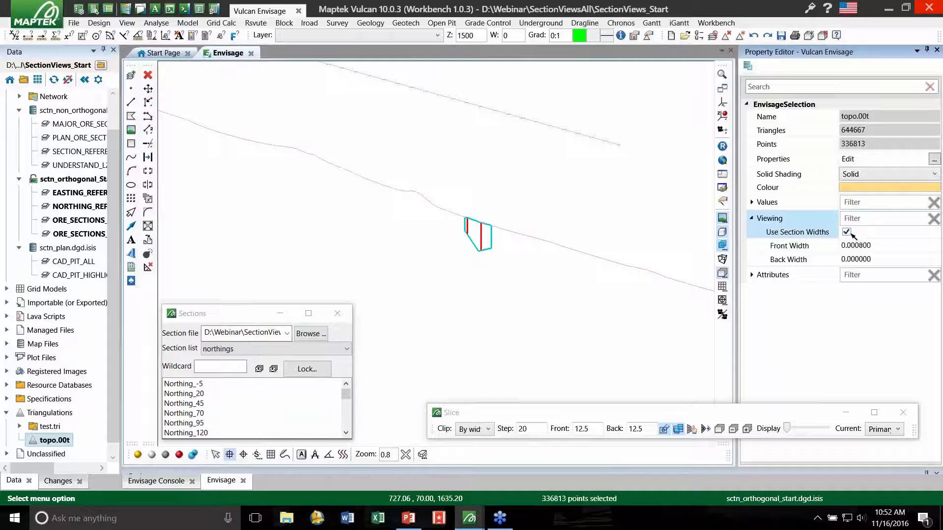
pyautogui.click(565, 309)
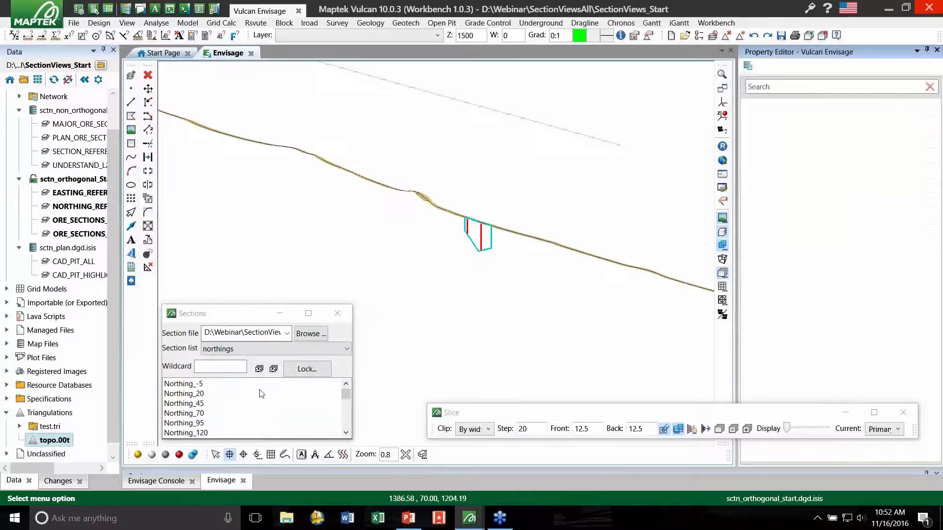
pyautogui.click(426, 202)
pyautogui.click(847, 233)
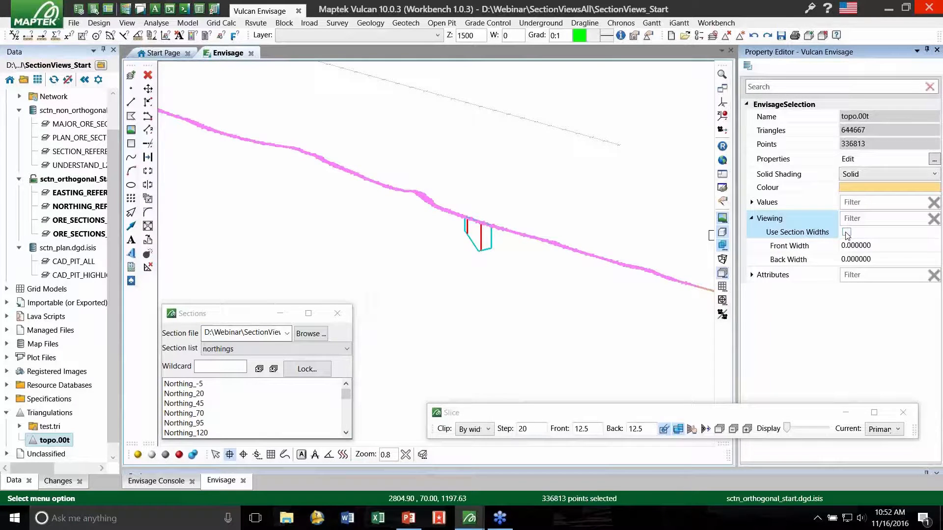
# - Turn on Use Section Widths for the topo.00t triangulation, set its front width to 5000 and deselect it
pyautogui.click(846, 232)
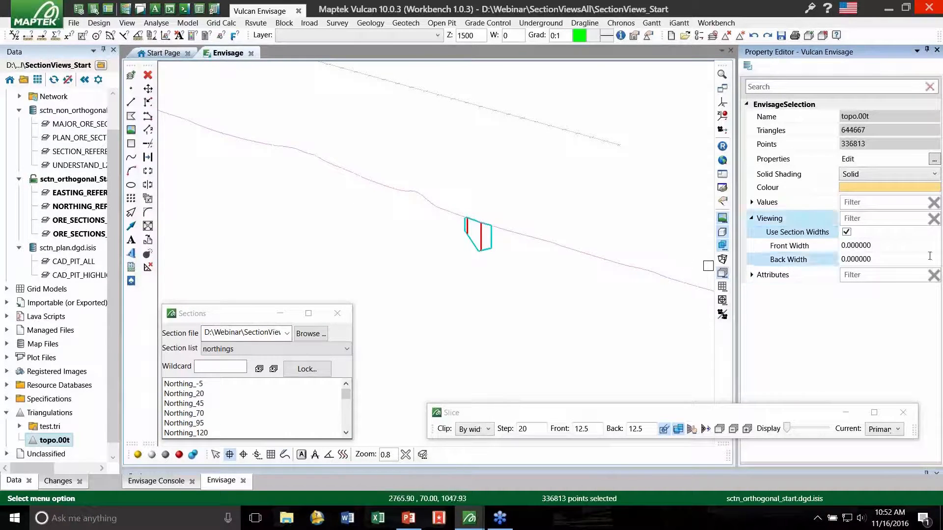
pyautogui.click(884, 246)
pyautogui.write('5000')
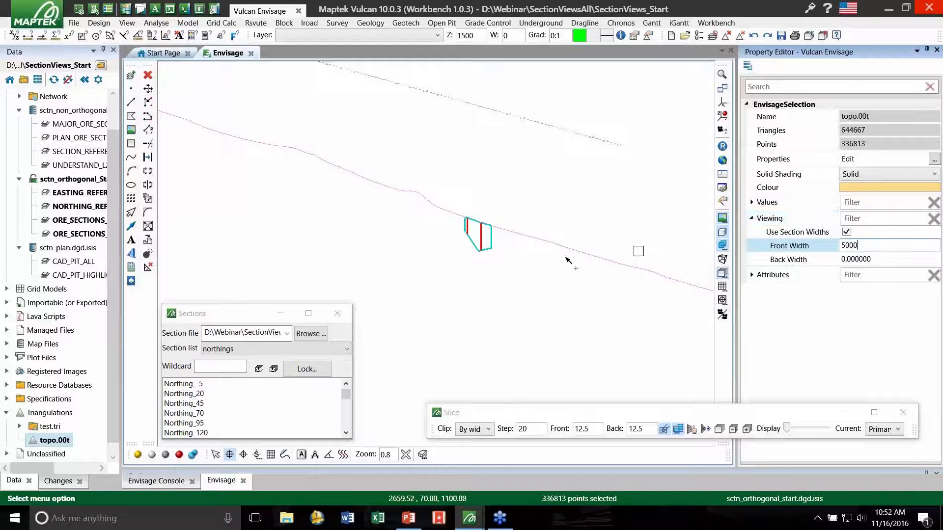
pyautogui.click(869, 264)
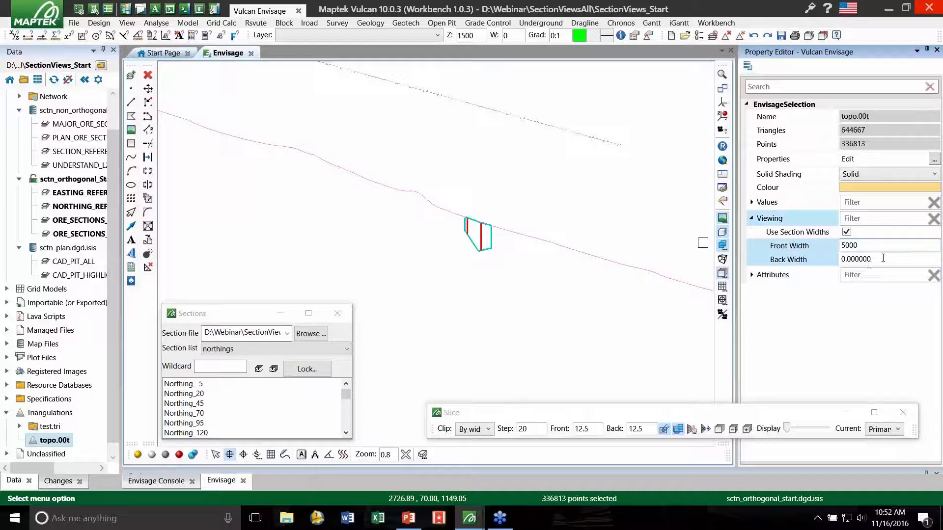
pyautogui.click(869, 262)
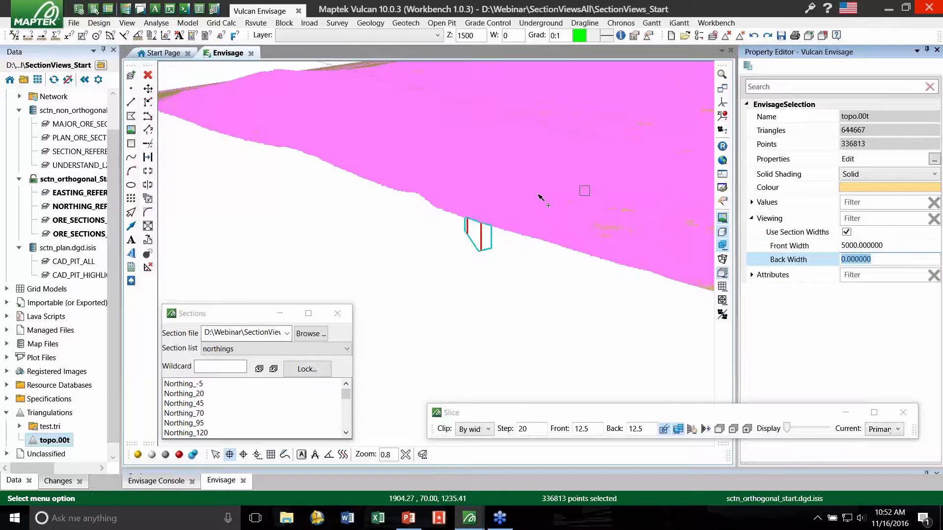
pyautogui.click(519, 289)
# - Examine the extended topography surface against the sectioned ore outline and reselect topo.00t to show its viewing properties
pyautogui.scroll(-6, 463, 295)
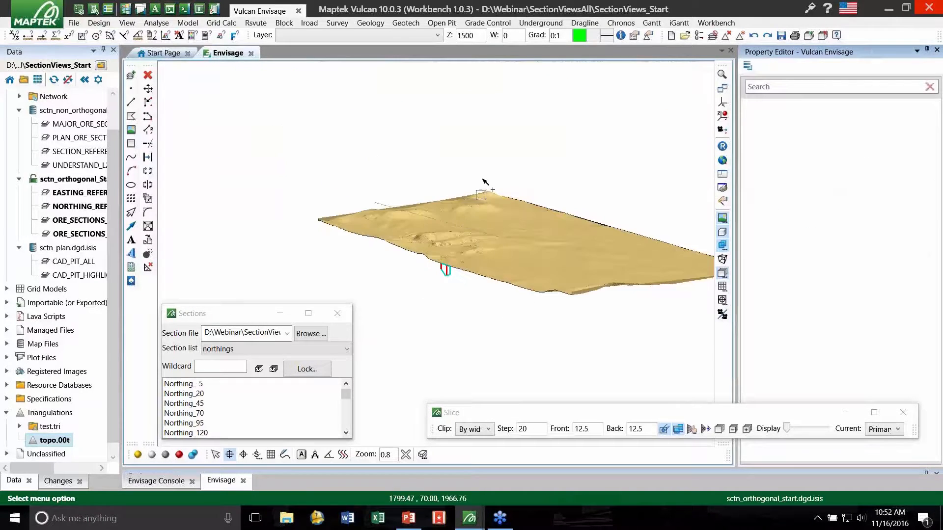
pyautogui.scroll(3, 474, 215)
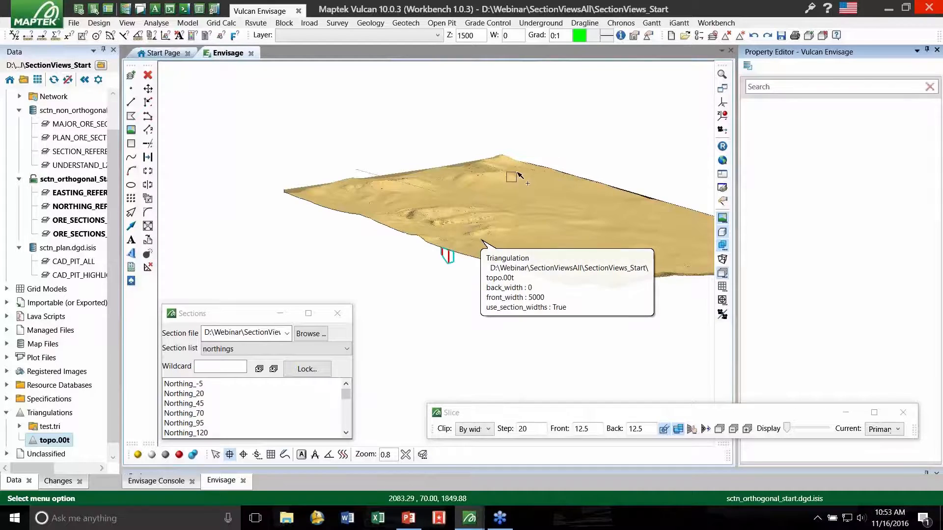
pyautogui.click(502, 172)
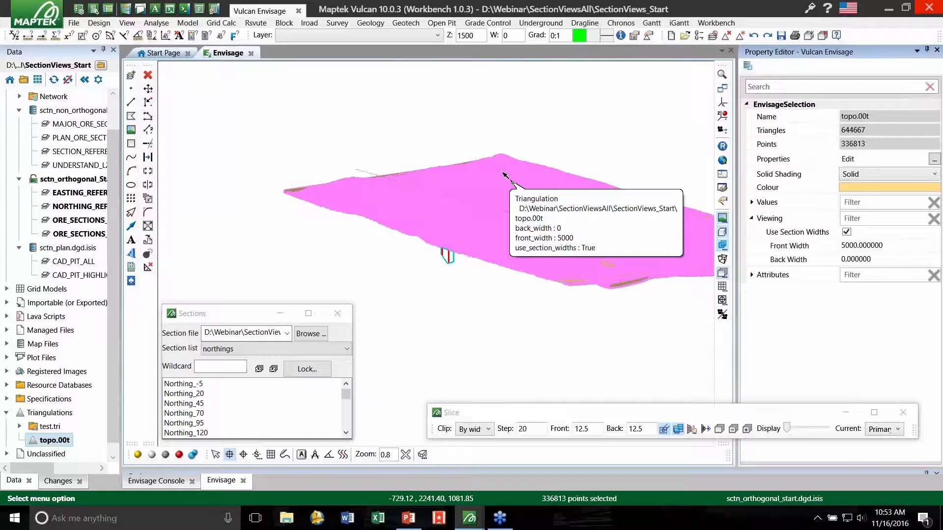